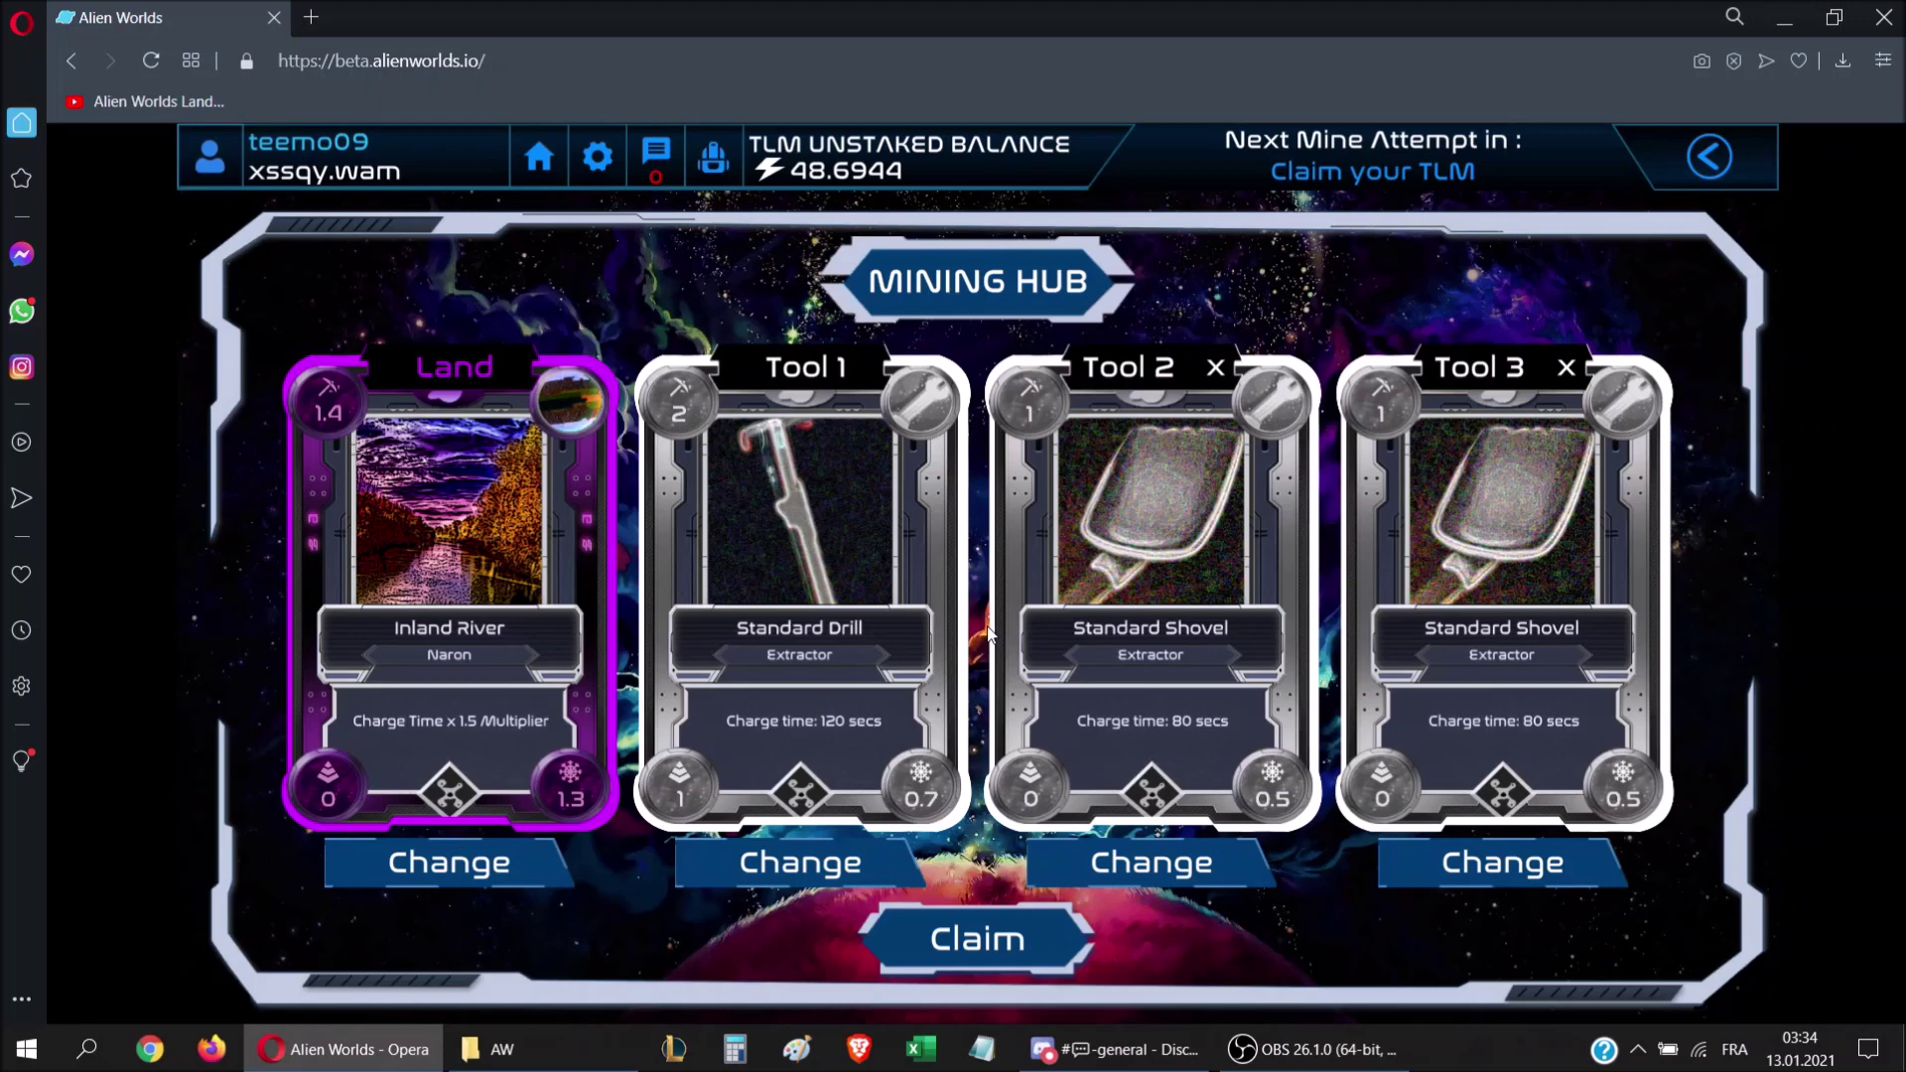
# Attempt the TLM claim in the Mining Hub, hit the CPU-time error, and open a new tab
pyautogui.click(959, 947)
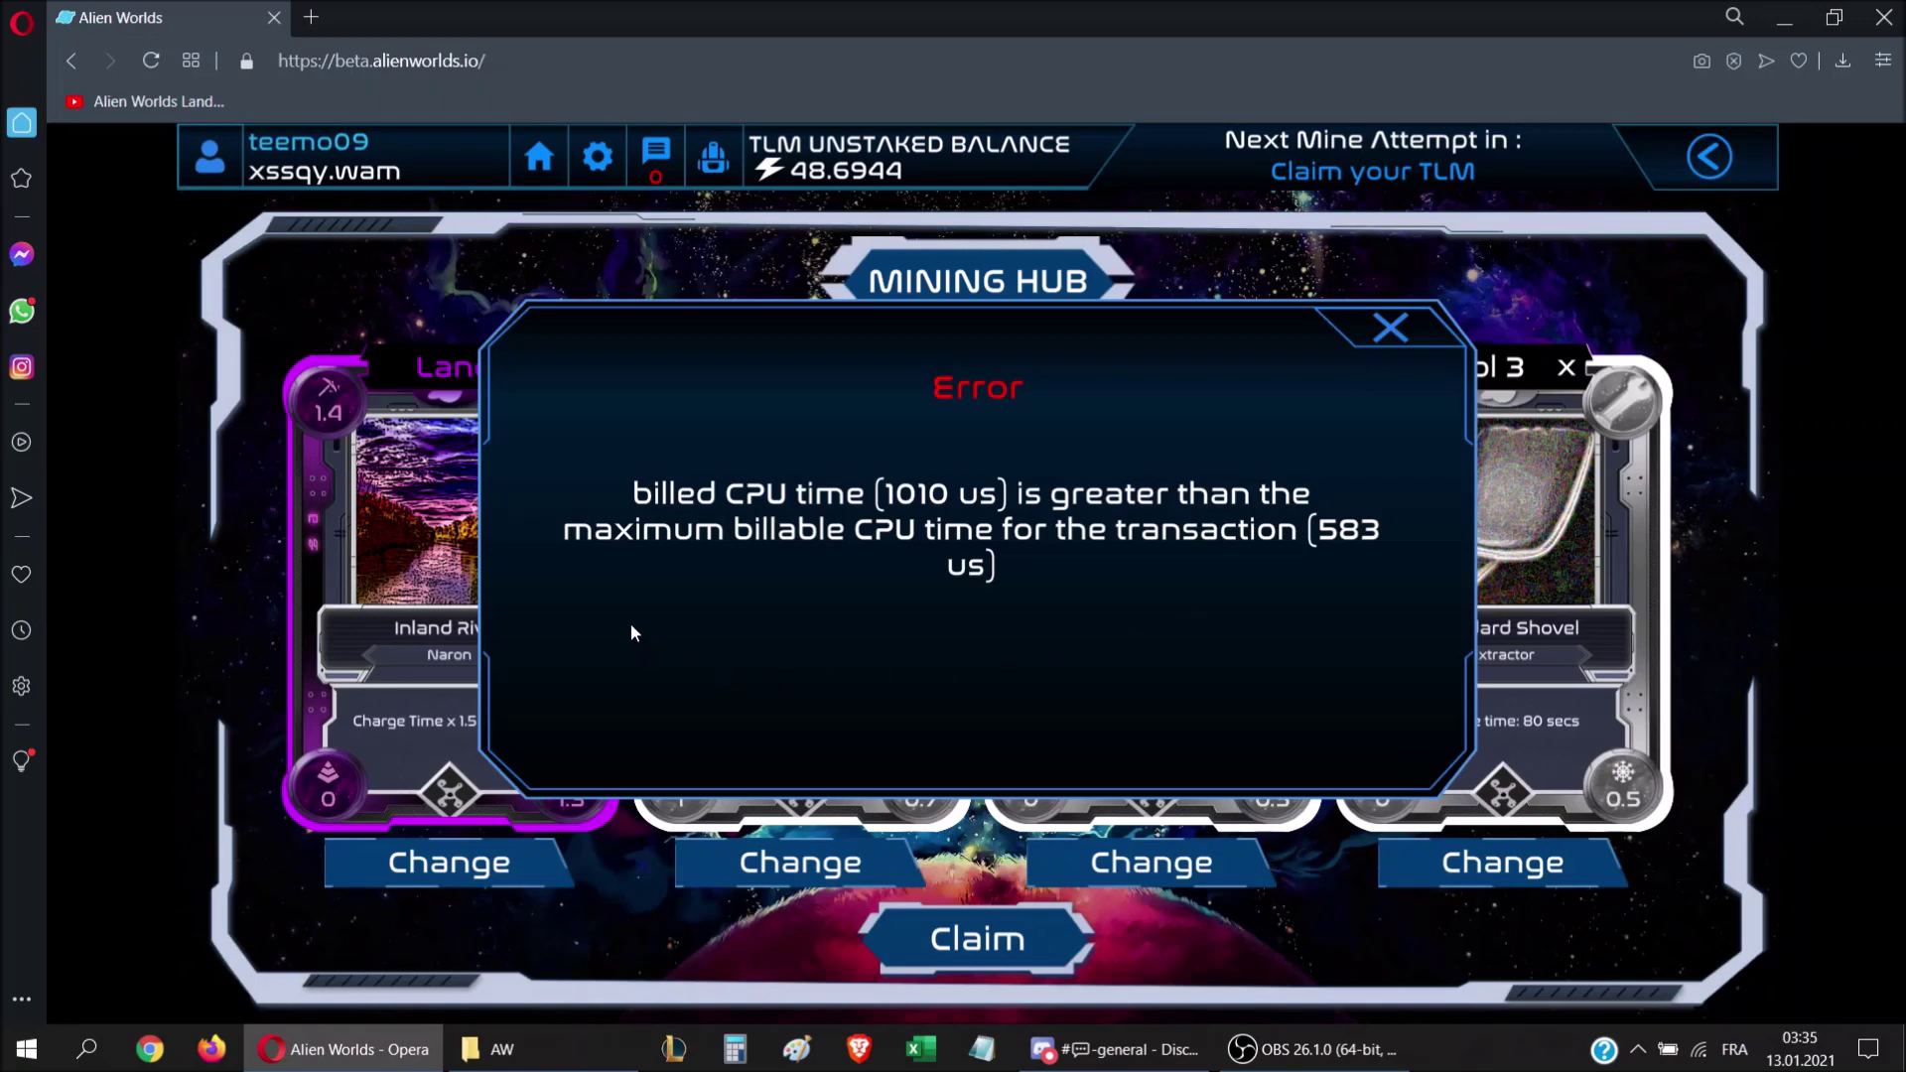
pyautogui.click(310, 17)
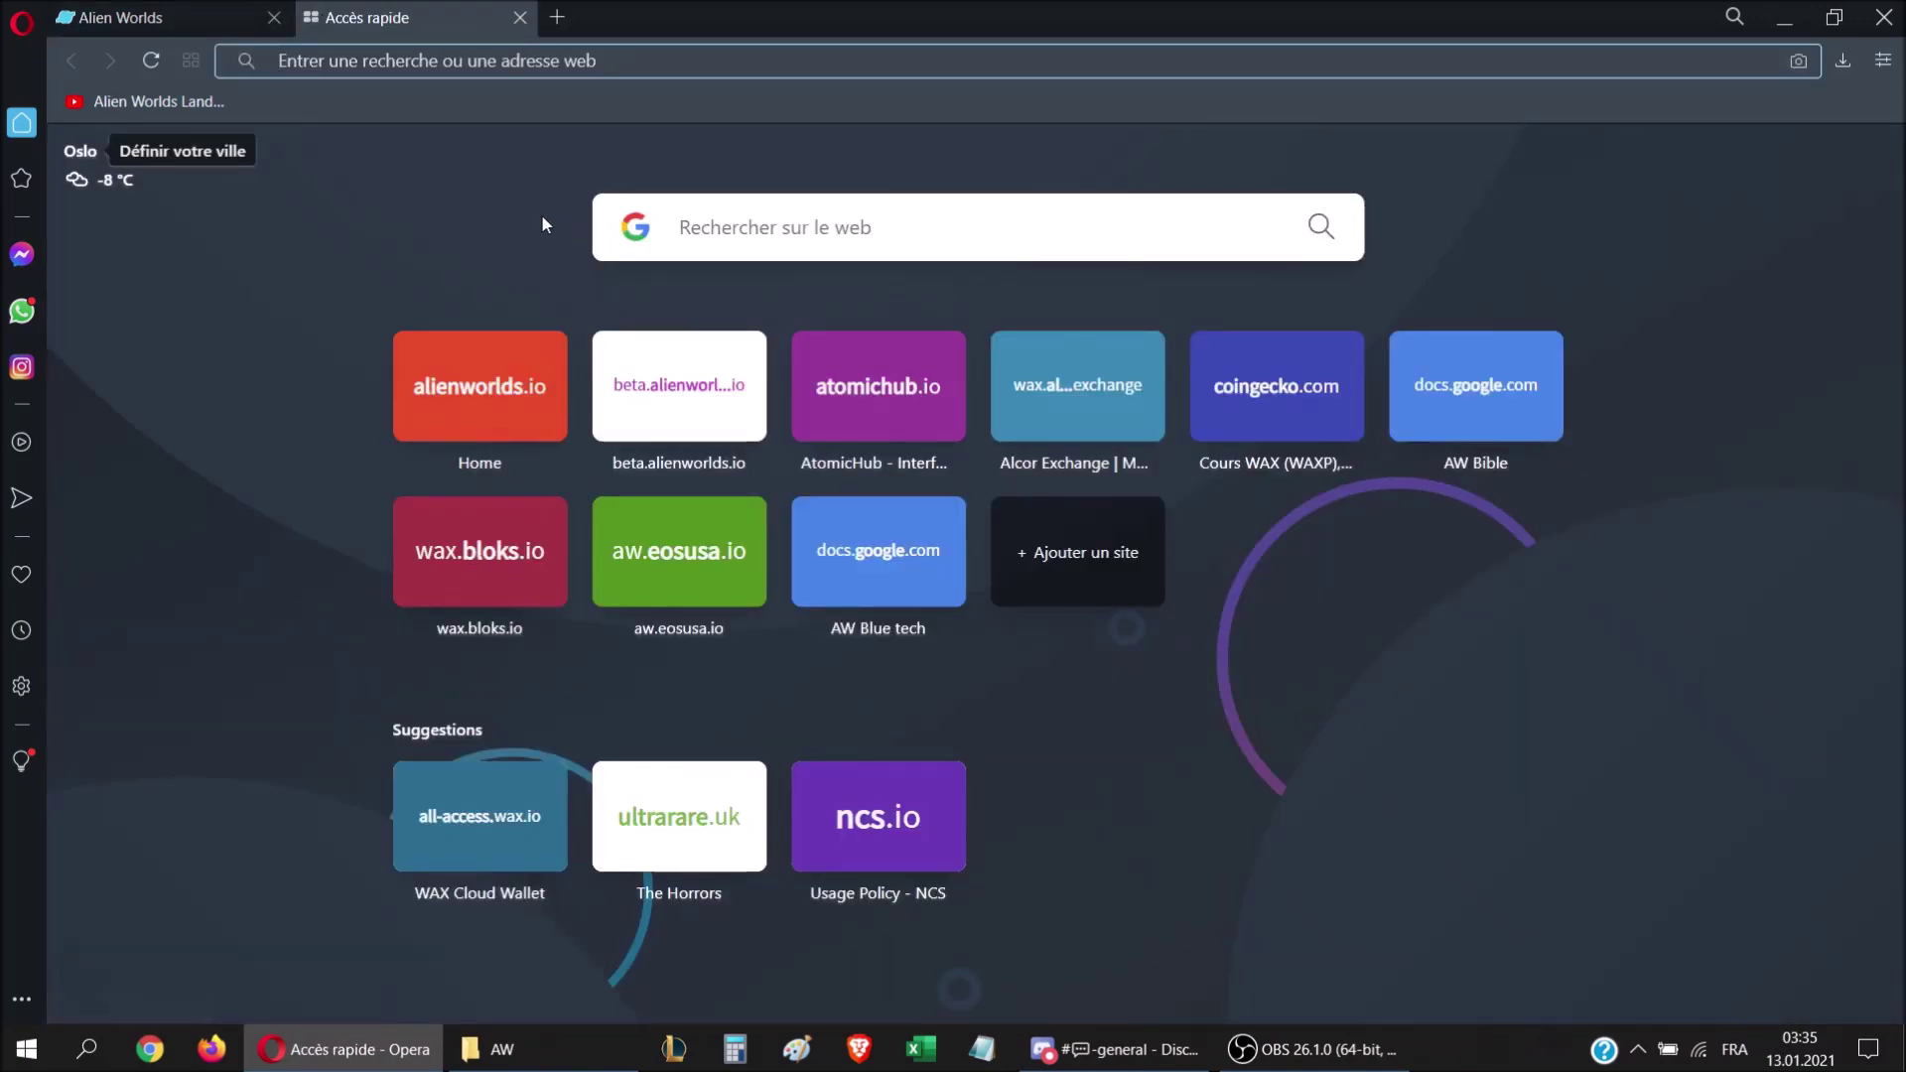
# Search 'wax' to reach Bloks.io and log in there with the WAX Cloud Wallet account
pyautogui.write('wax')
pyautogui.press('Return')
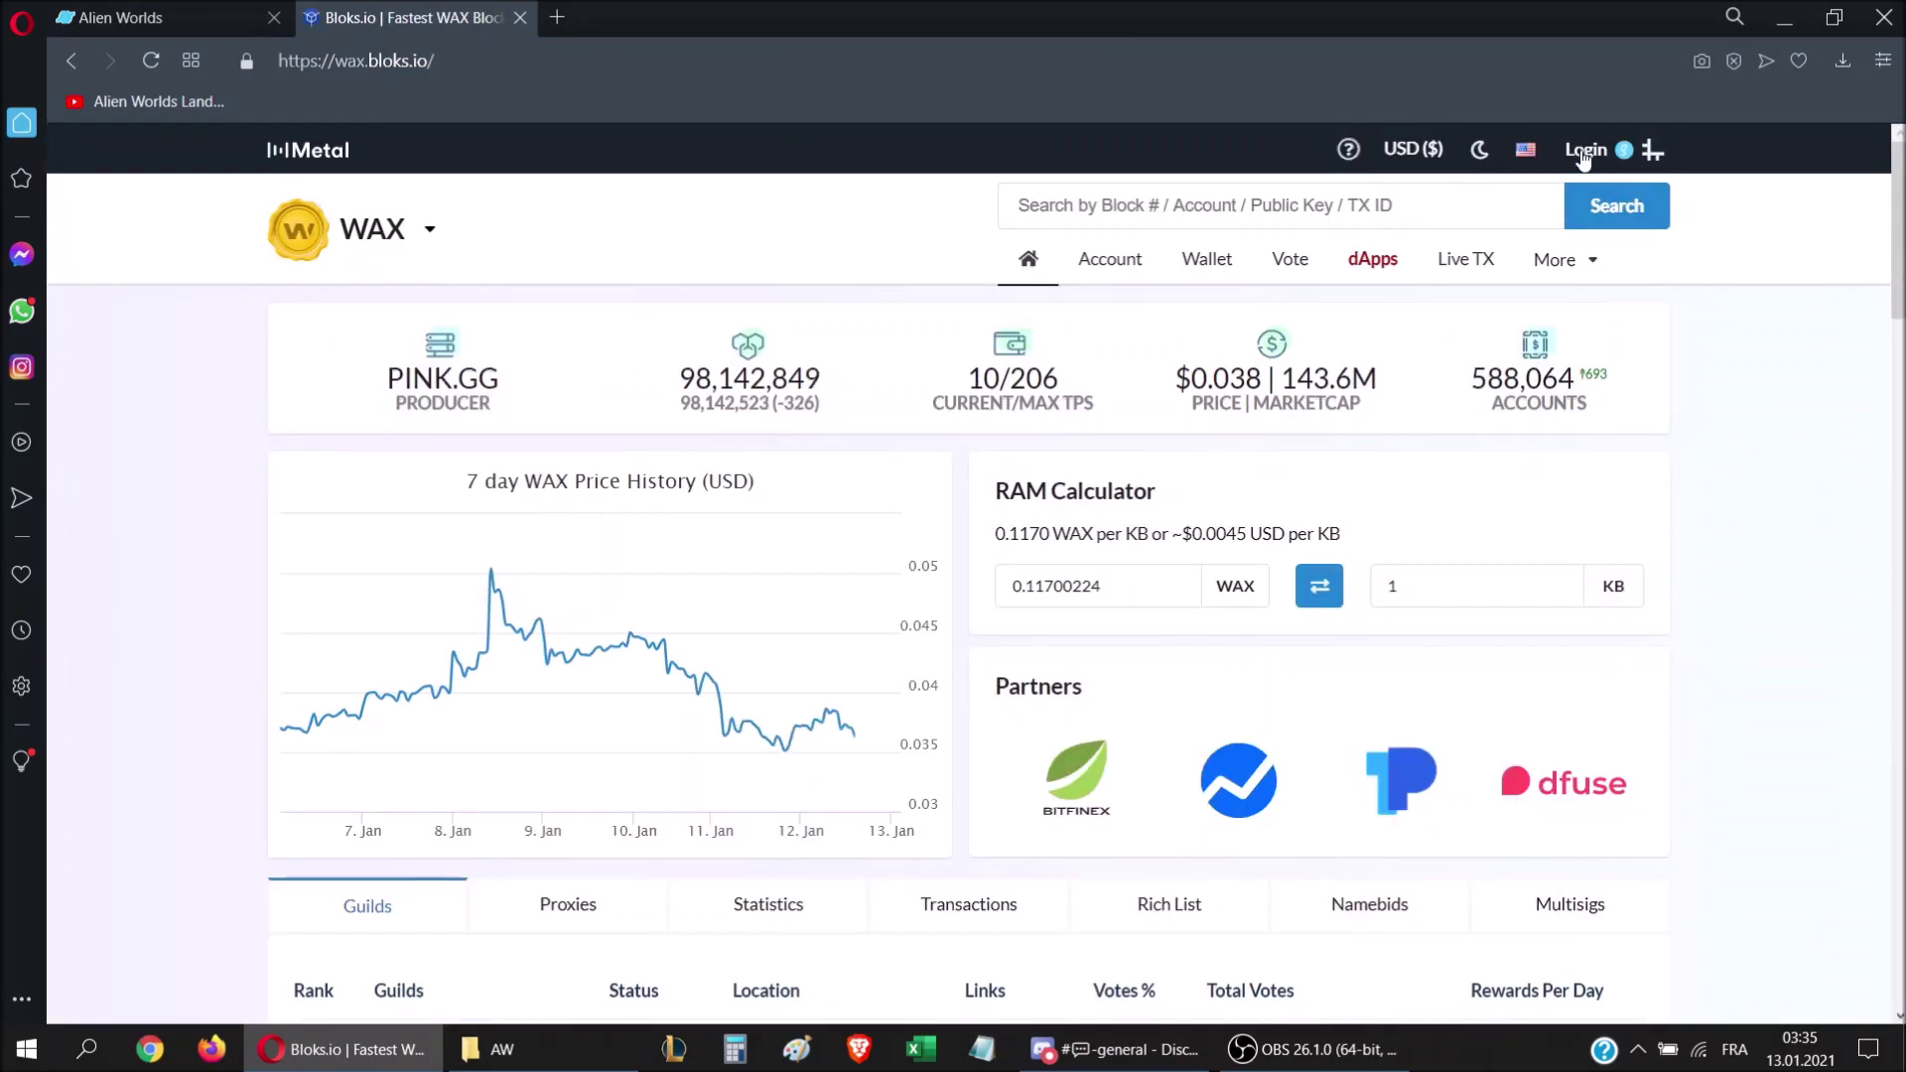
pyautogui.click(1586, 151)
pyautogui.click(1432, 319)
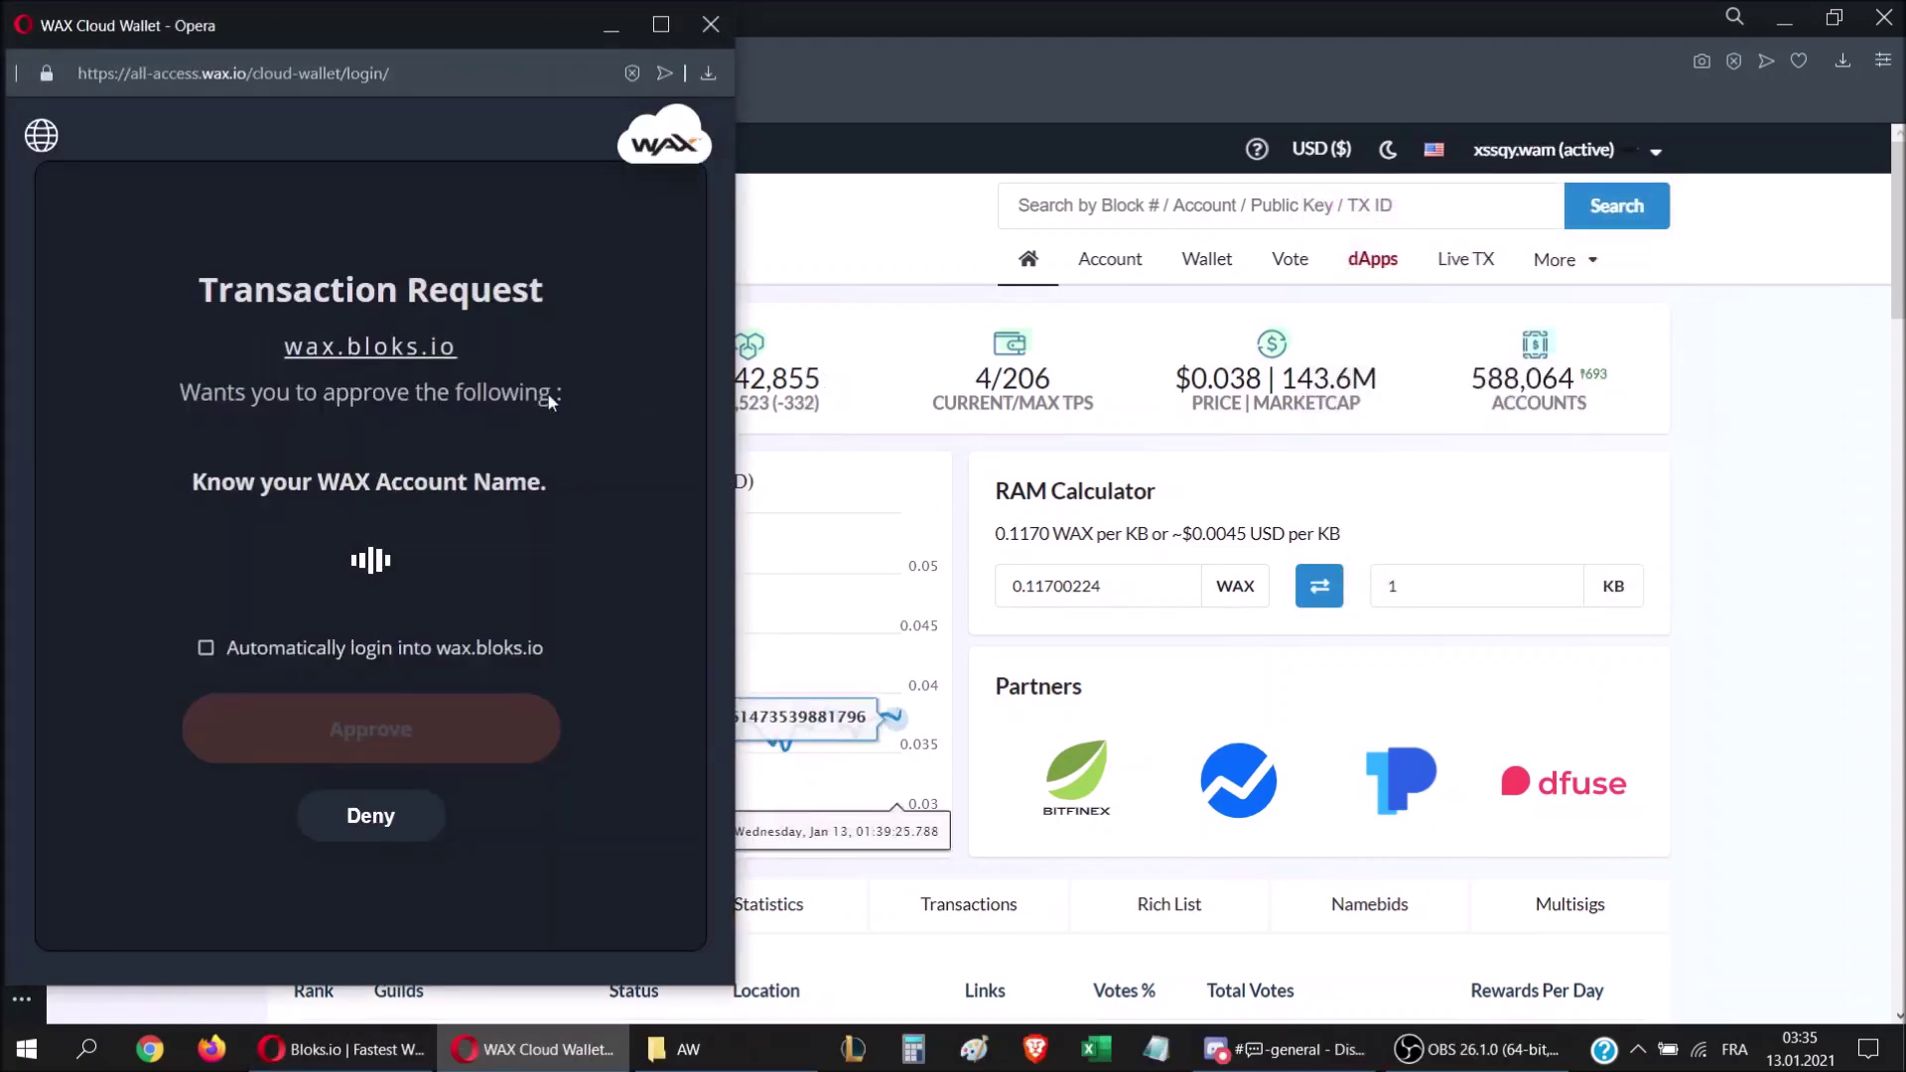
pyautogui.click(378, 741)
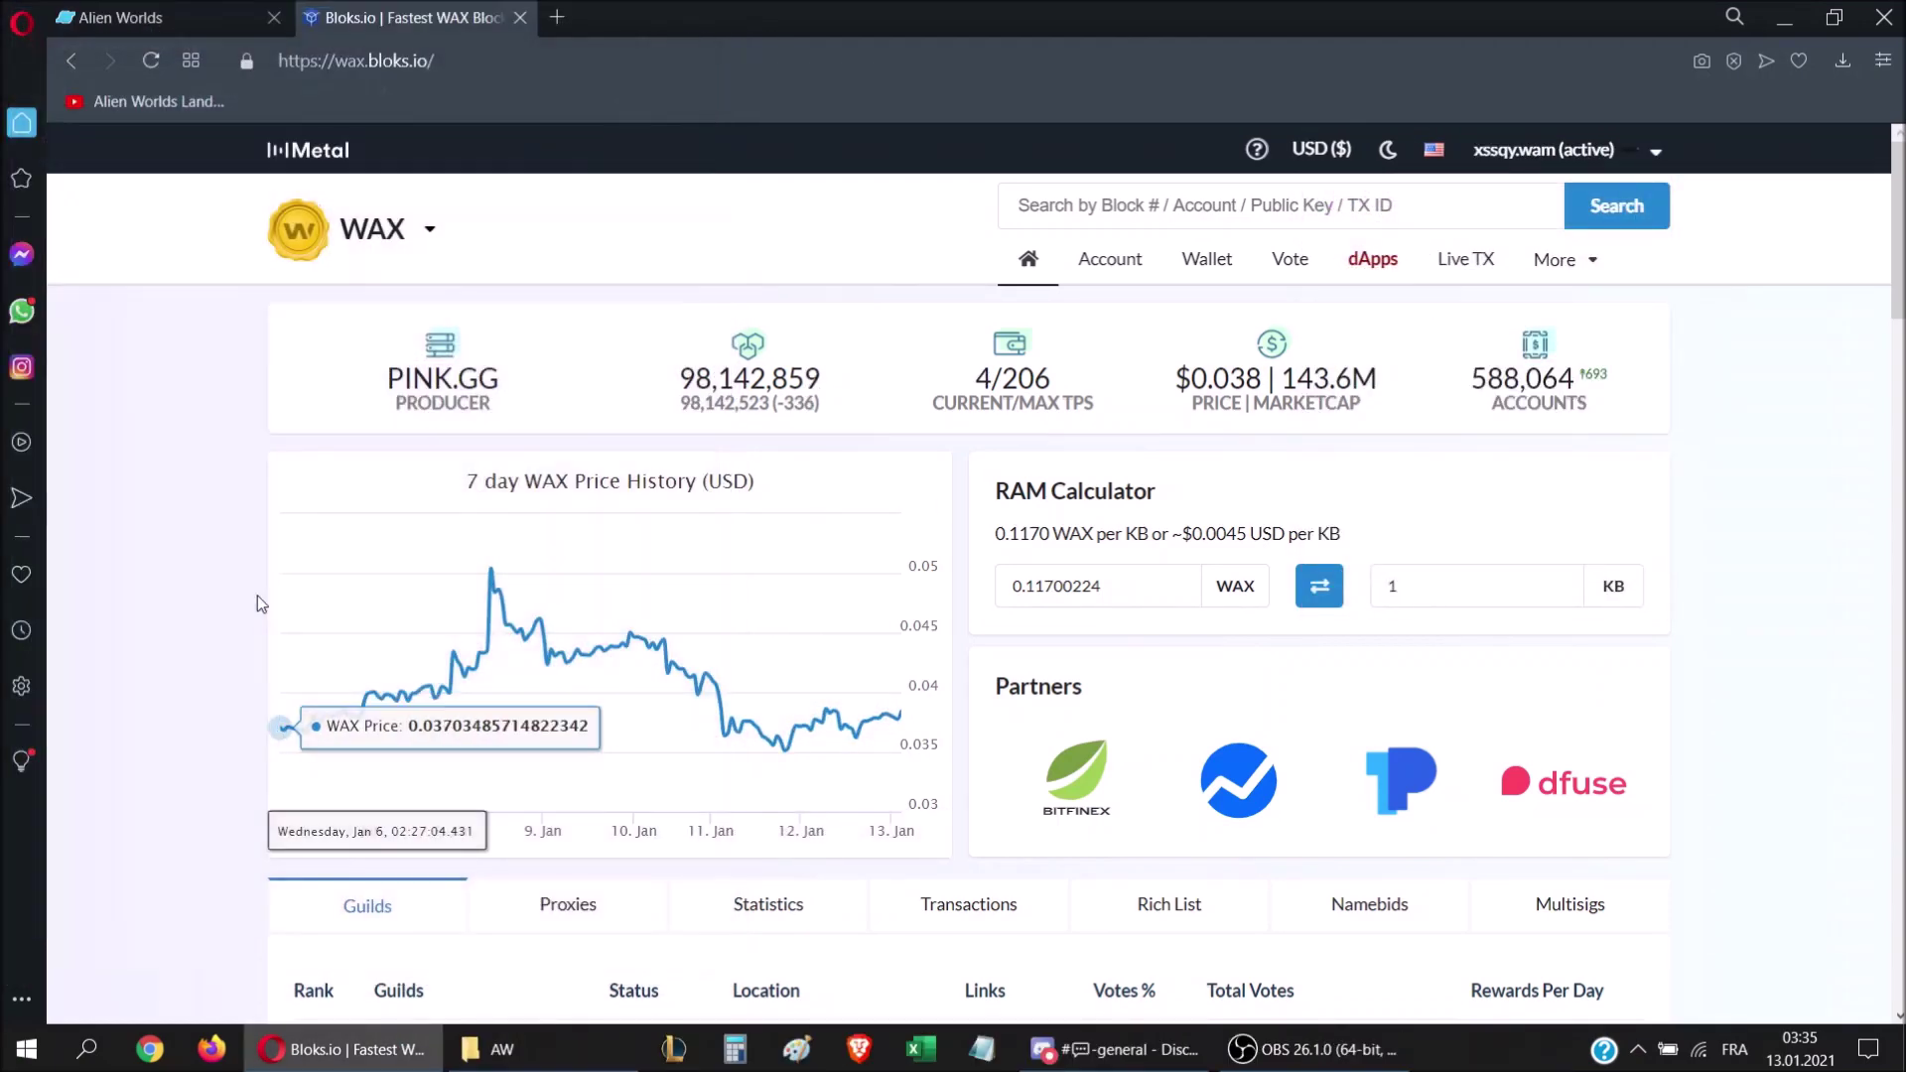
pyautogui.click(1105, 276)
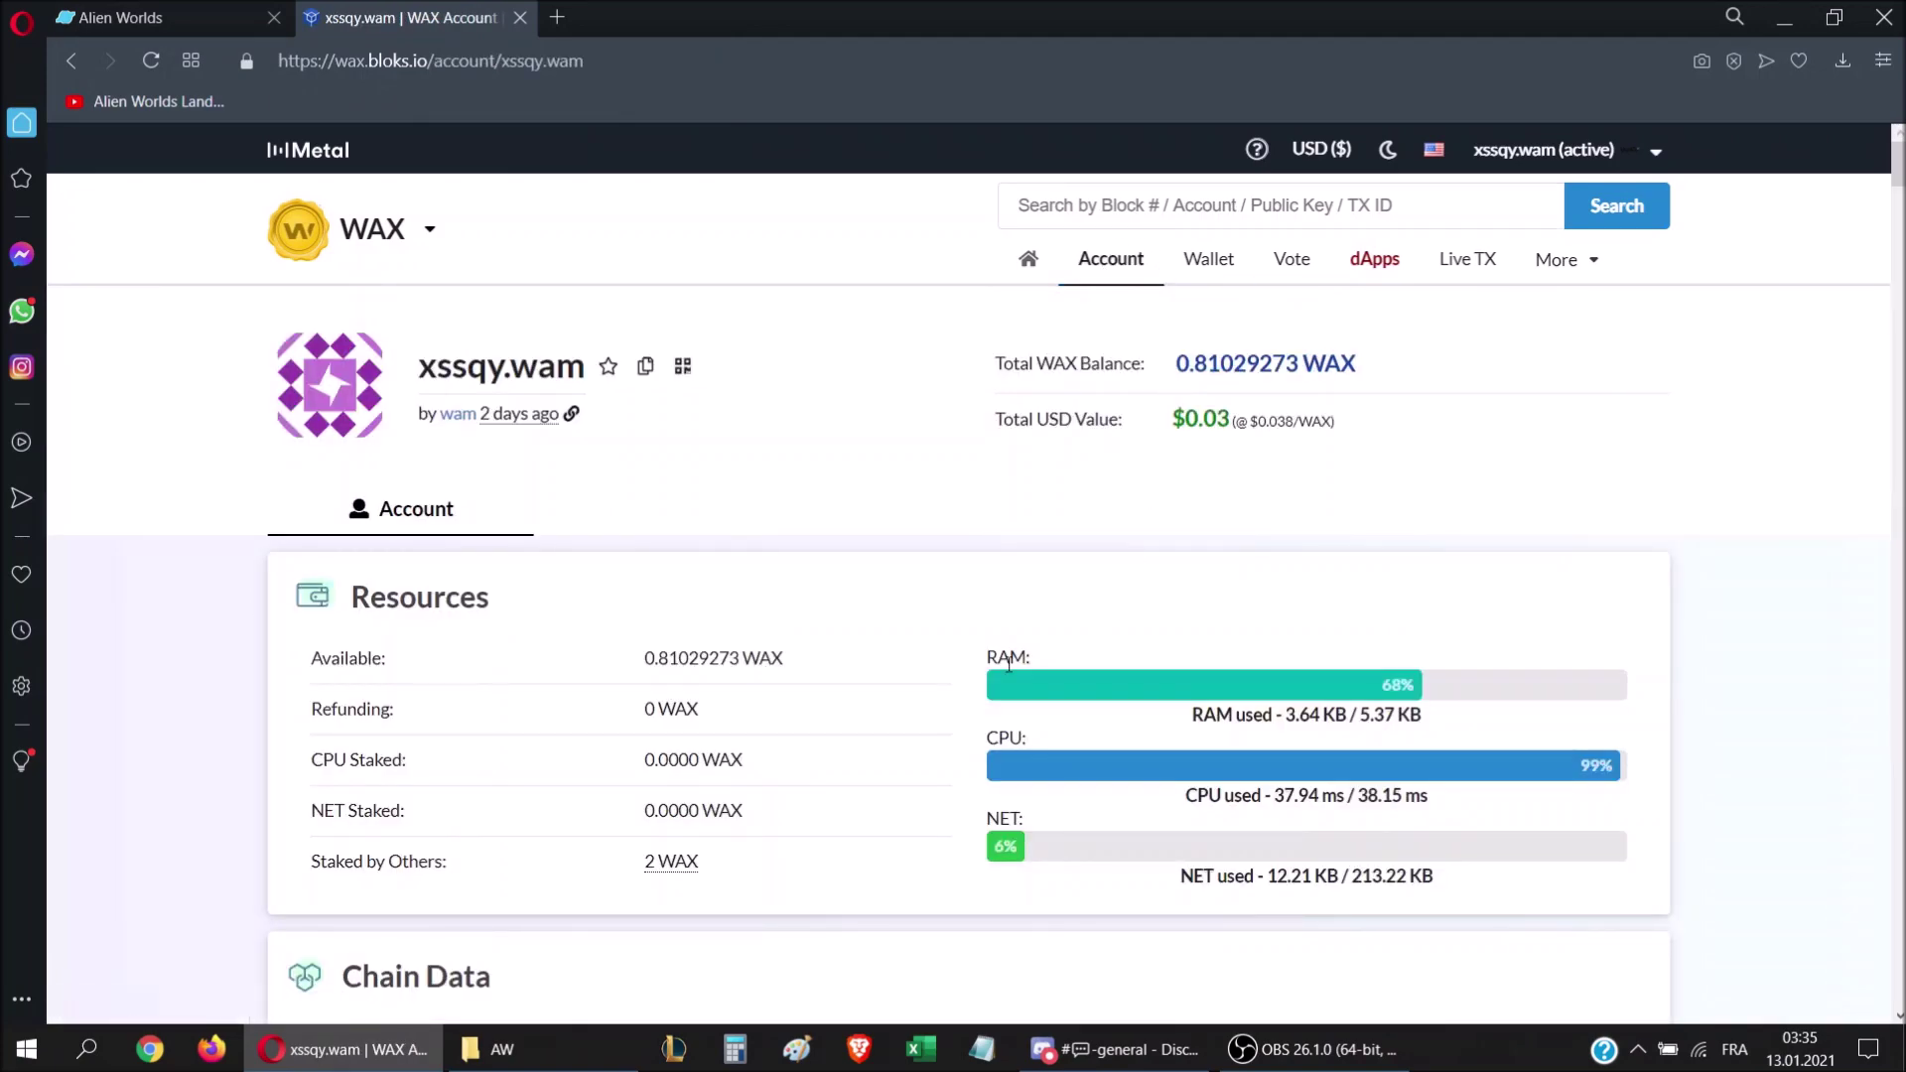
# Review the account's CPU usage (99%, 37.94 of 38.15 ms), briefly checking the Alien Worlds tab
pyautogui.scroll(-3, 895, 681)
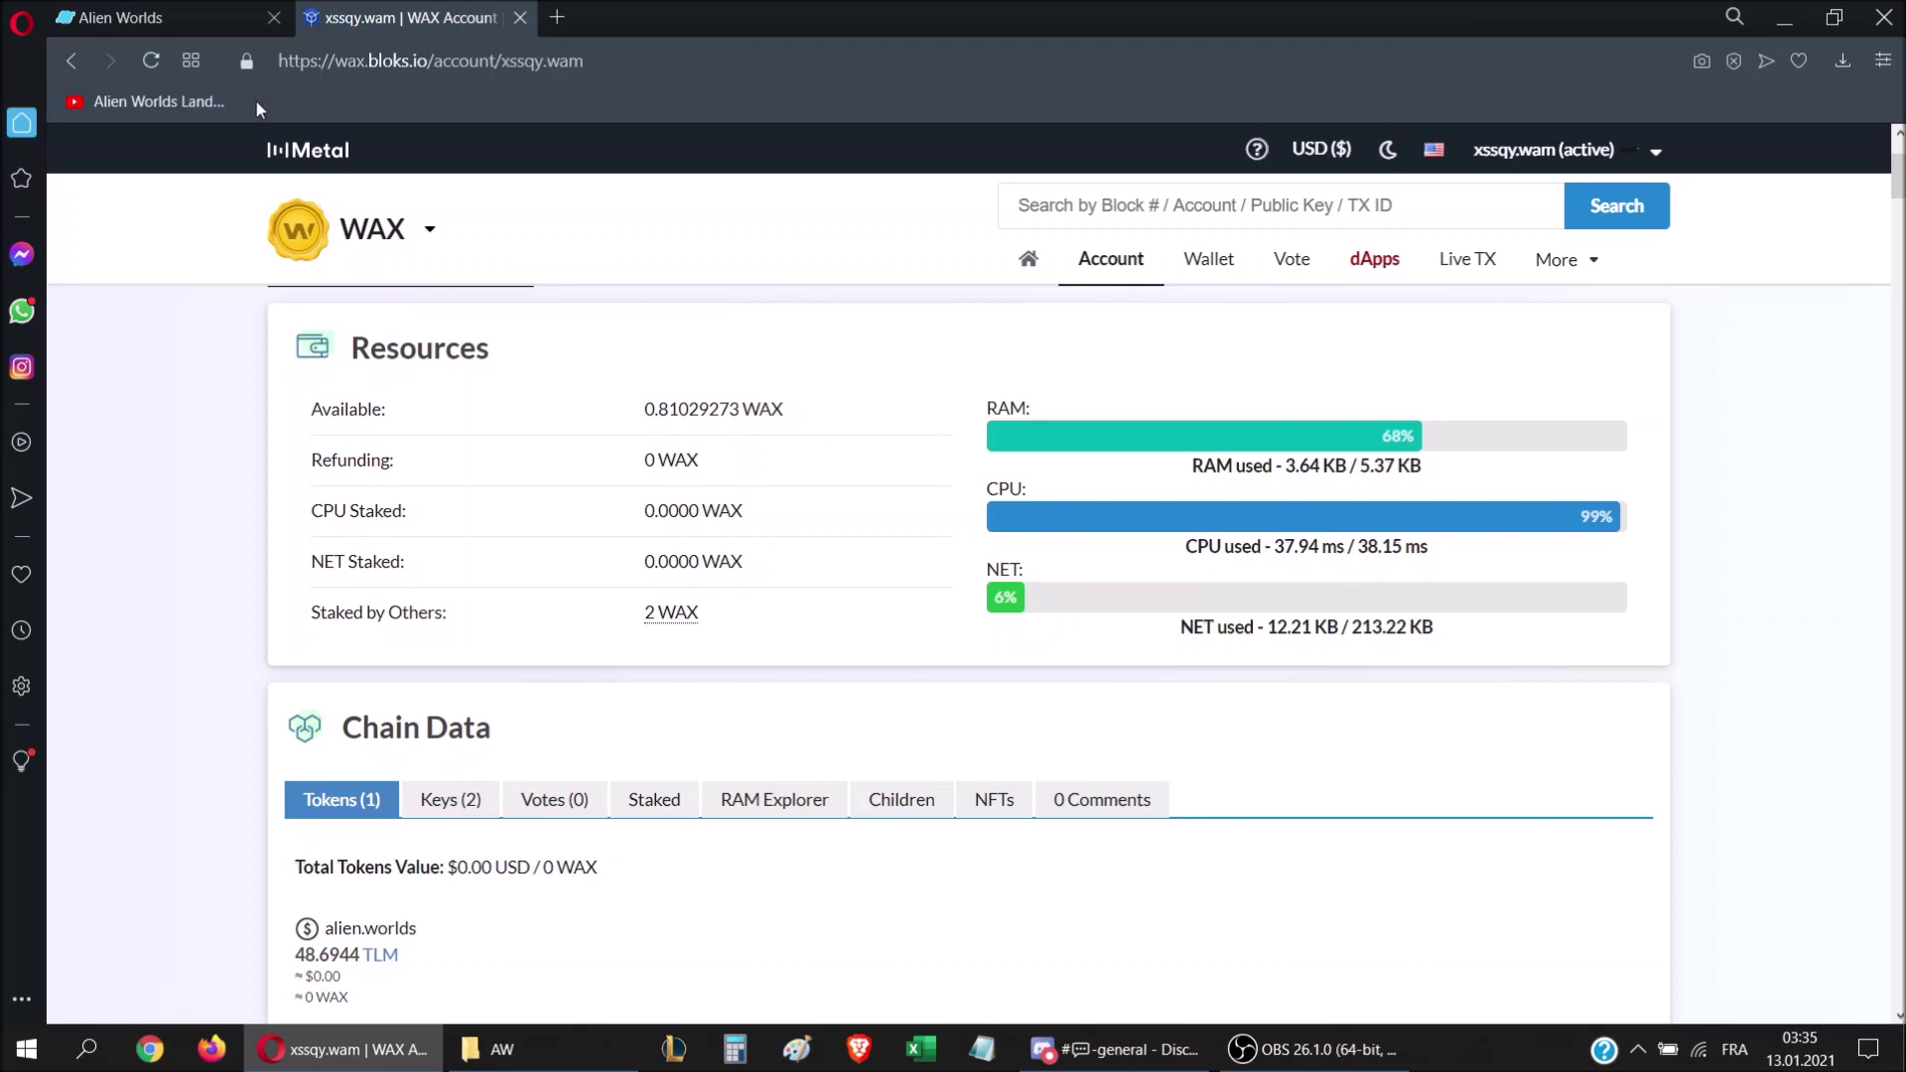
pyautogui.click(209, 14)
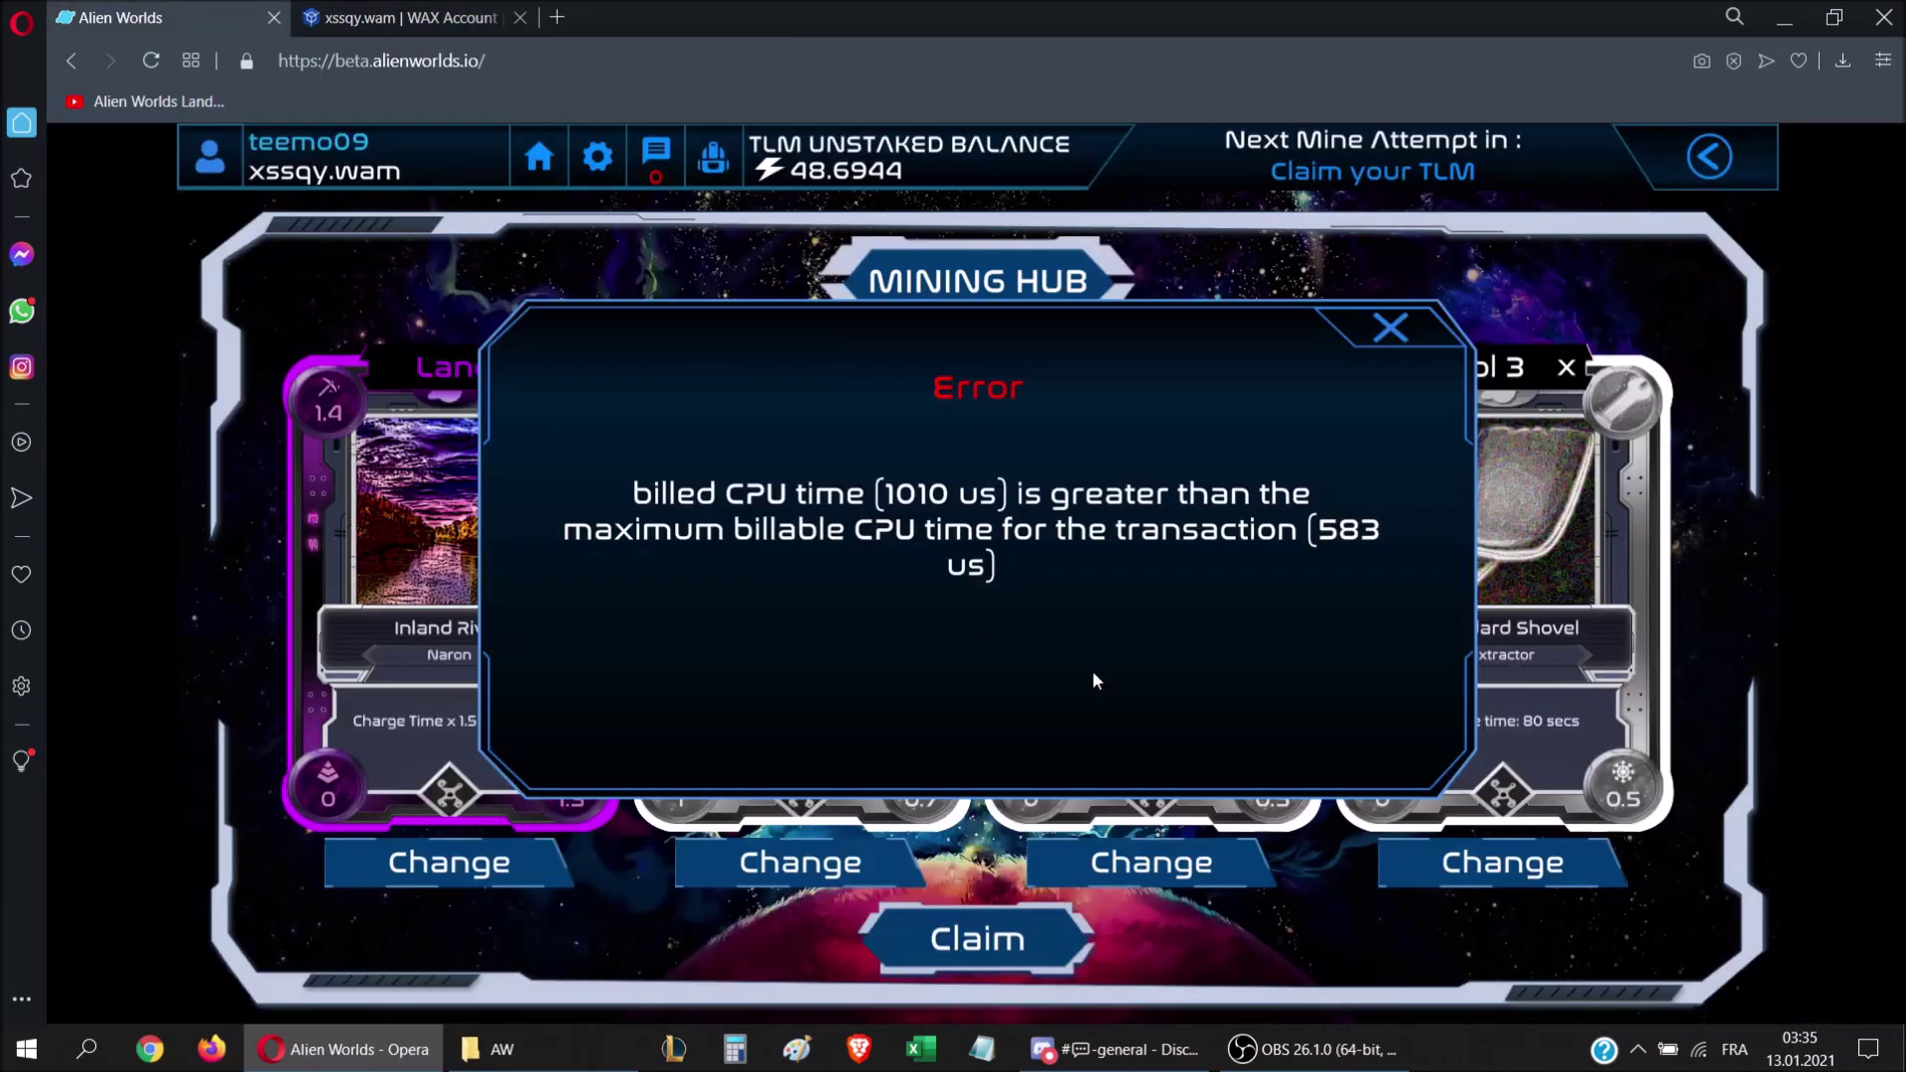
pyautogui.click(402, 17)
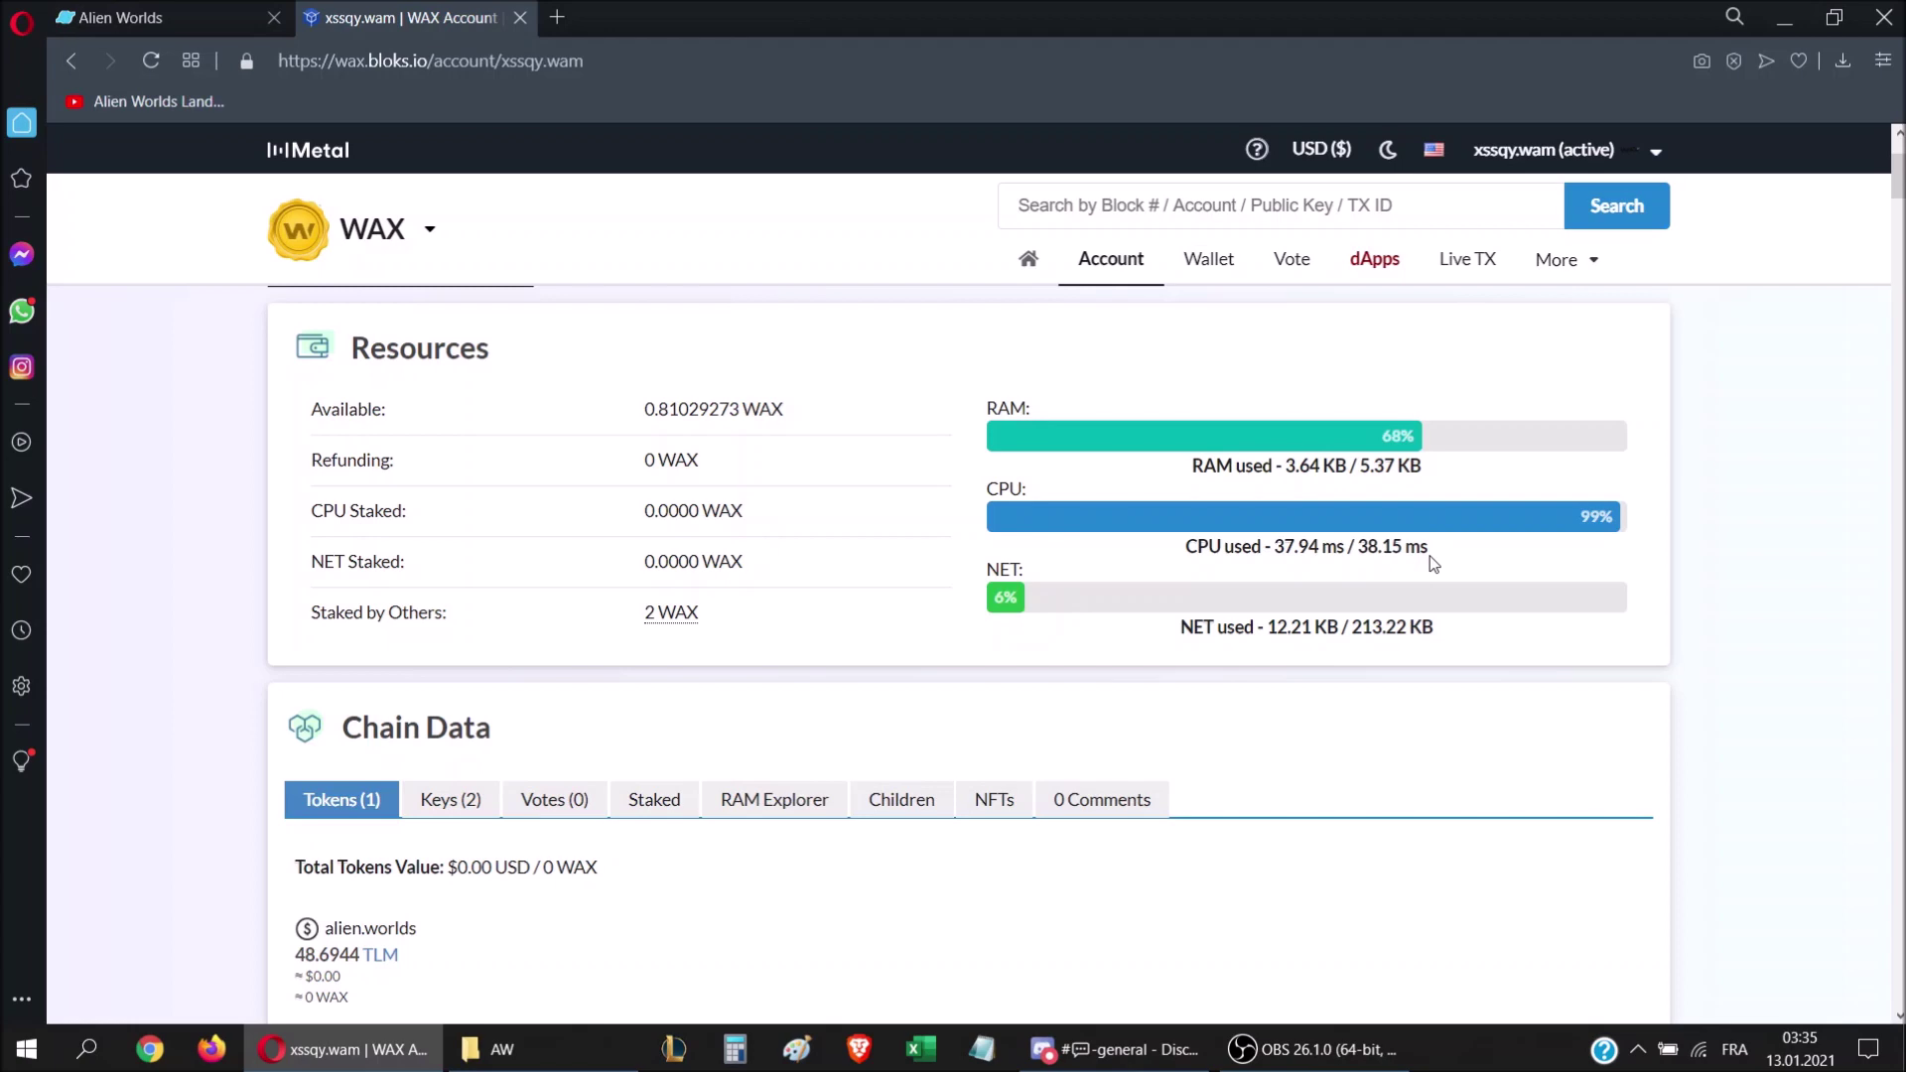
pyautogui.scroll(2, 838, 553)
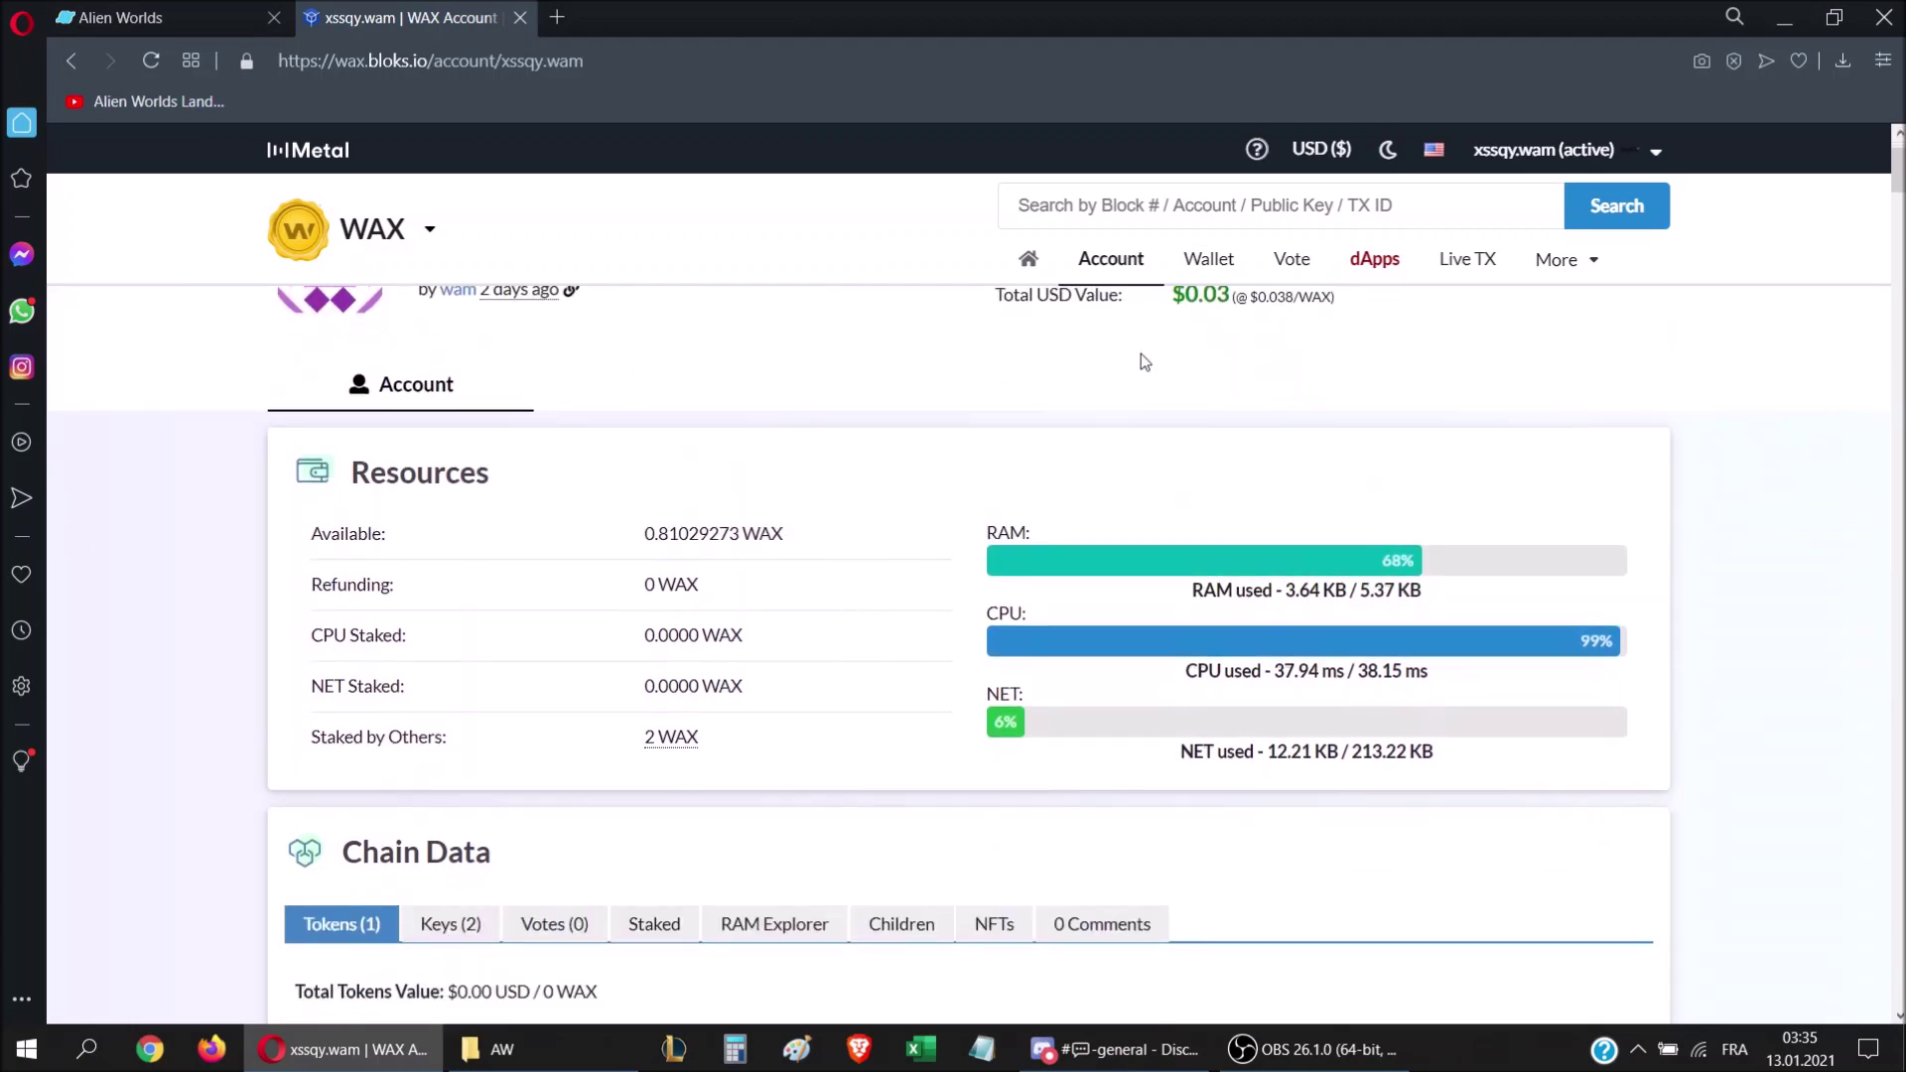
# Open the Bloks.io Stake CPU/NET form with the CPU amount field, then return to Alien Worlds
pyautogui.click(1209, 259)
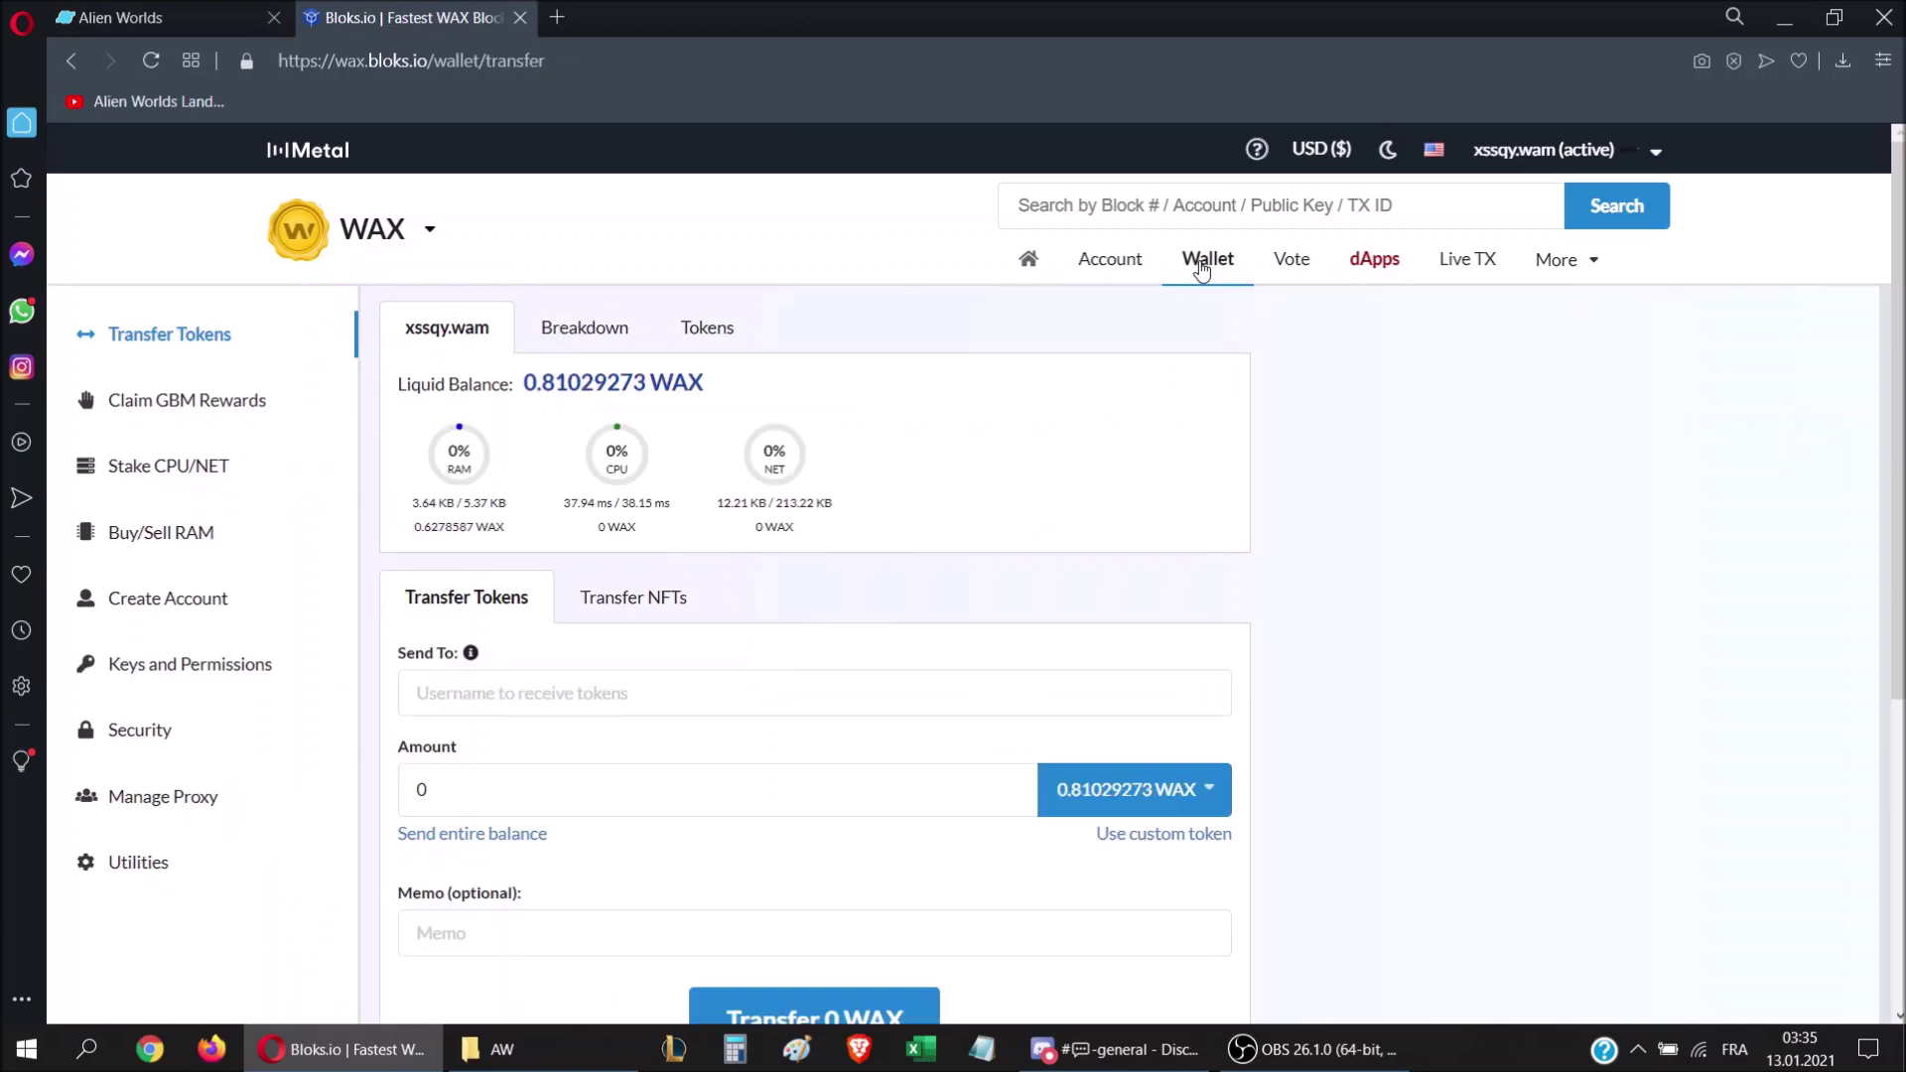
pyautogui.click(169, 465)
pyautogui.scroll(-1, 632, 684)
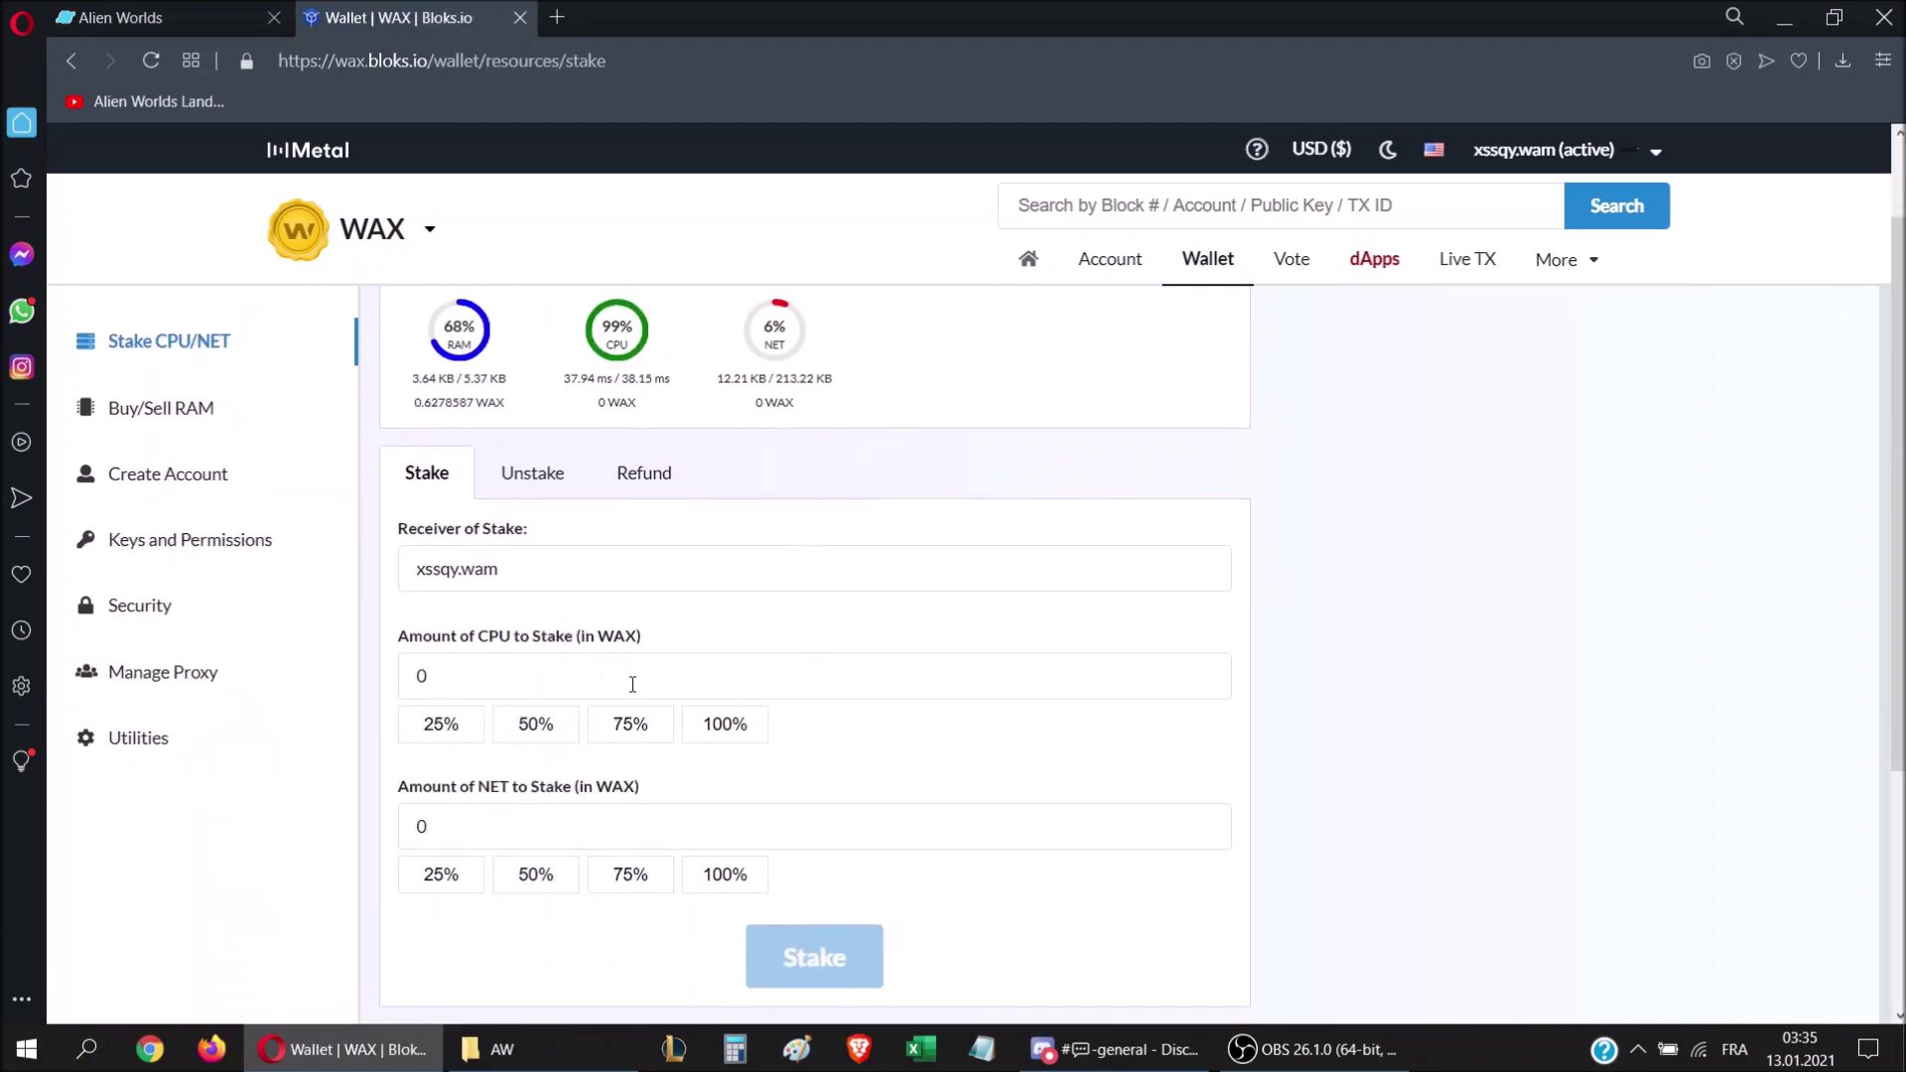
pyautogui.click(530, 677)
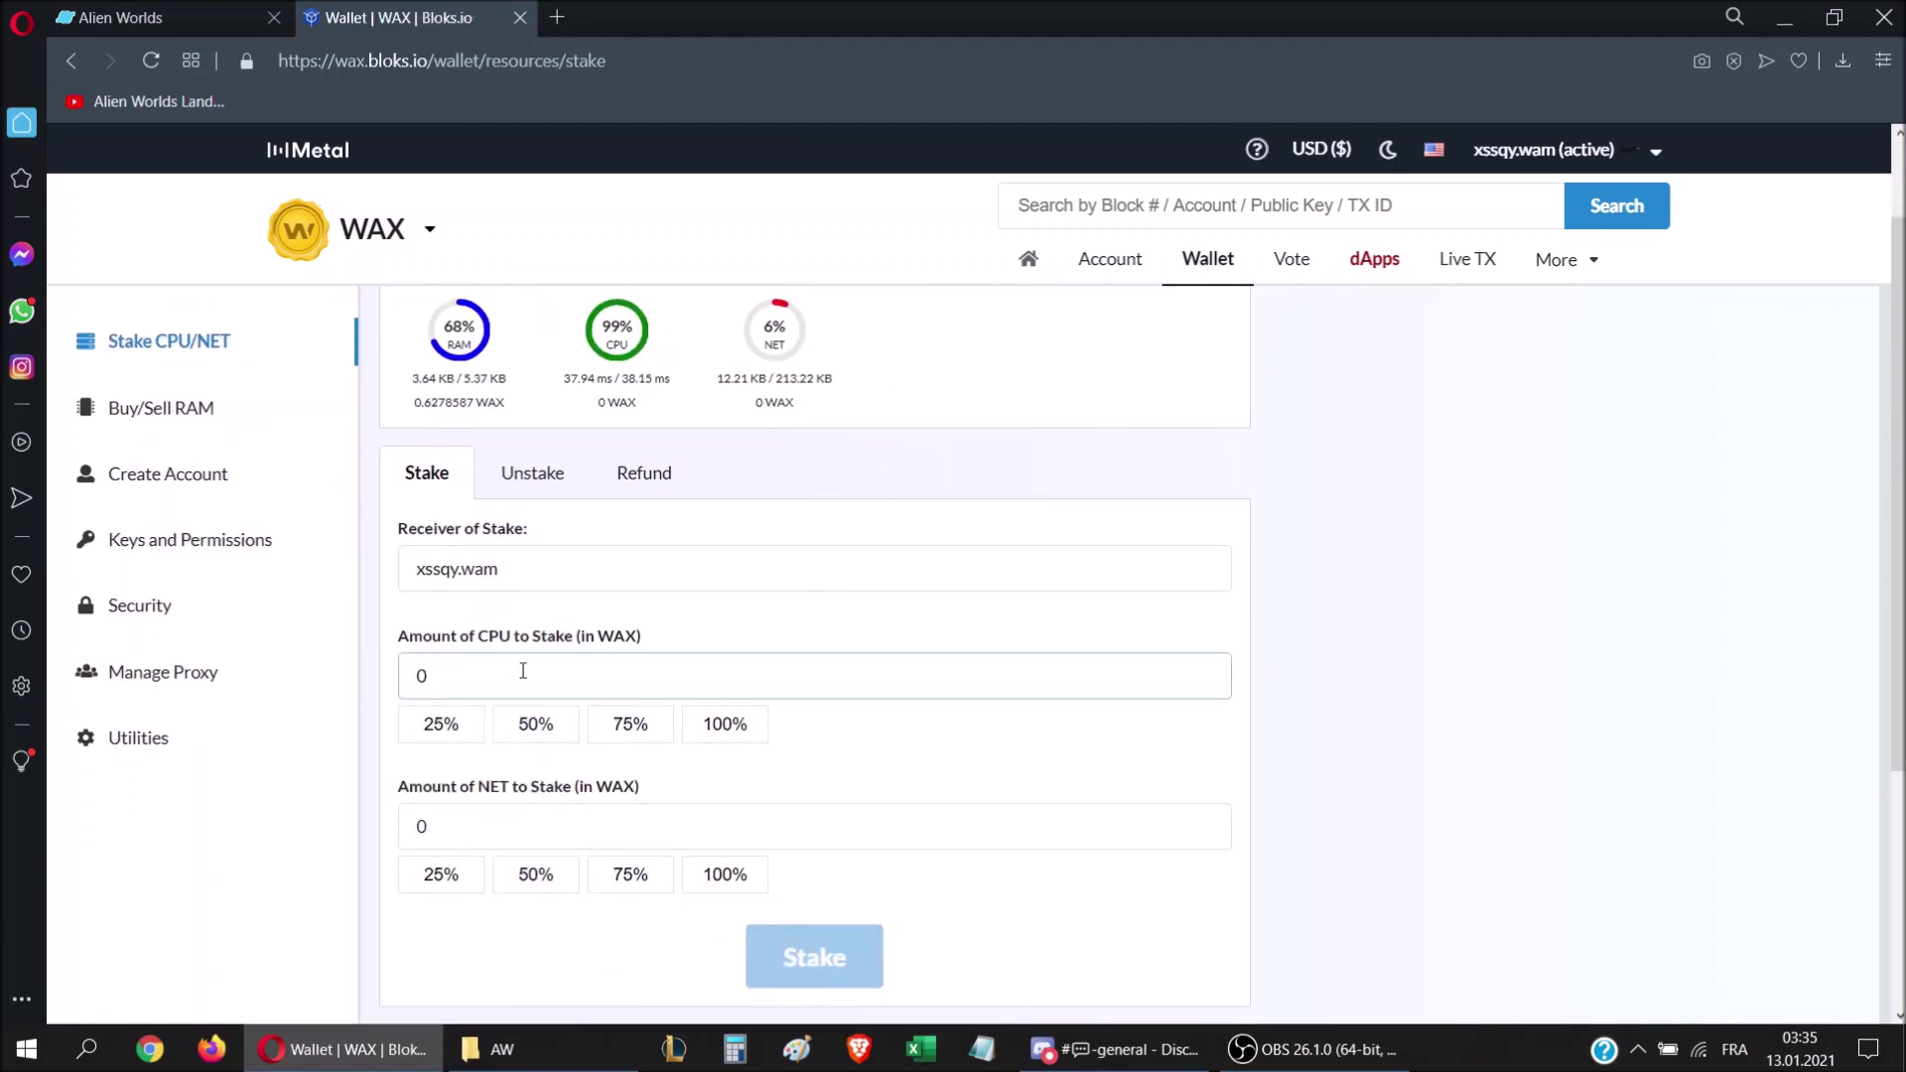
pyautogui.click(620, 330)
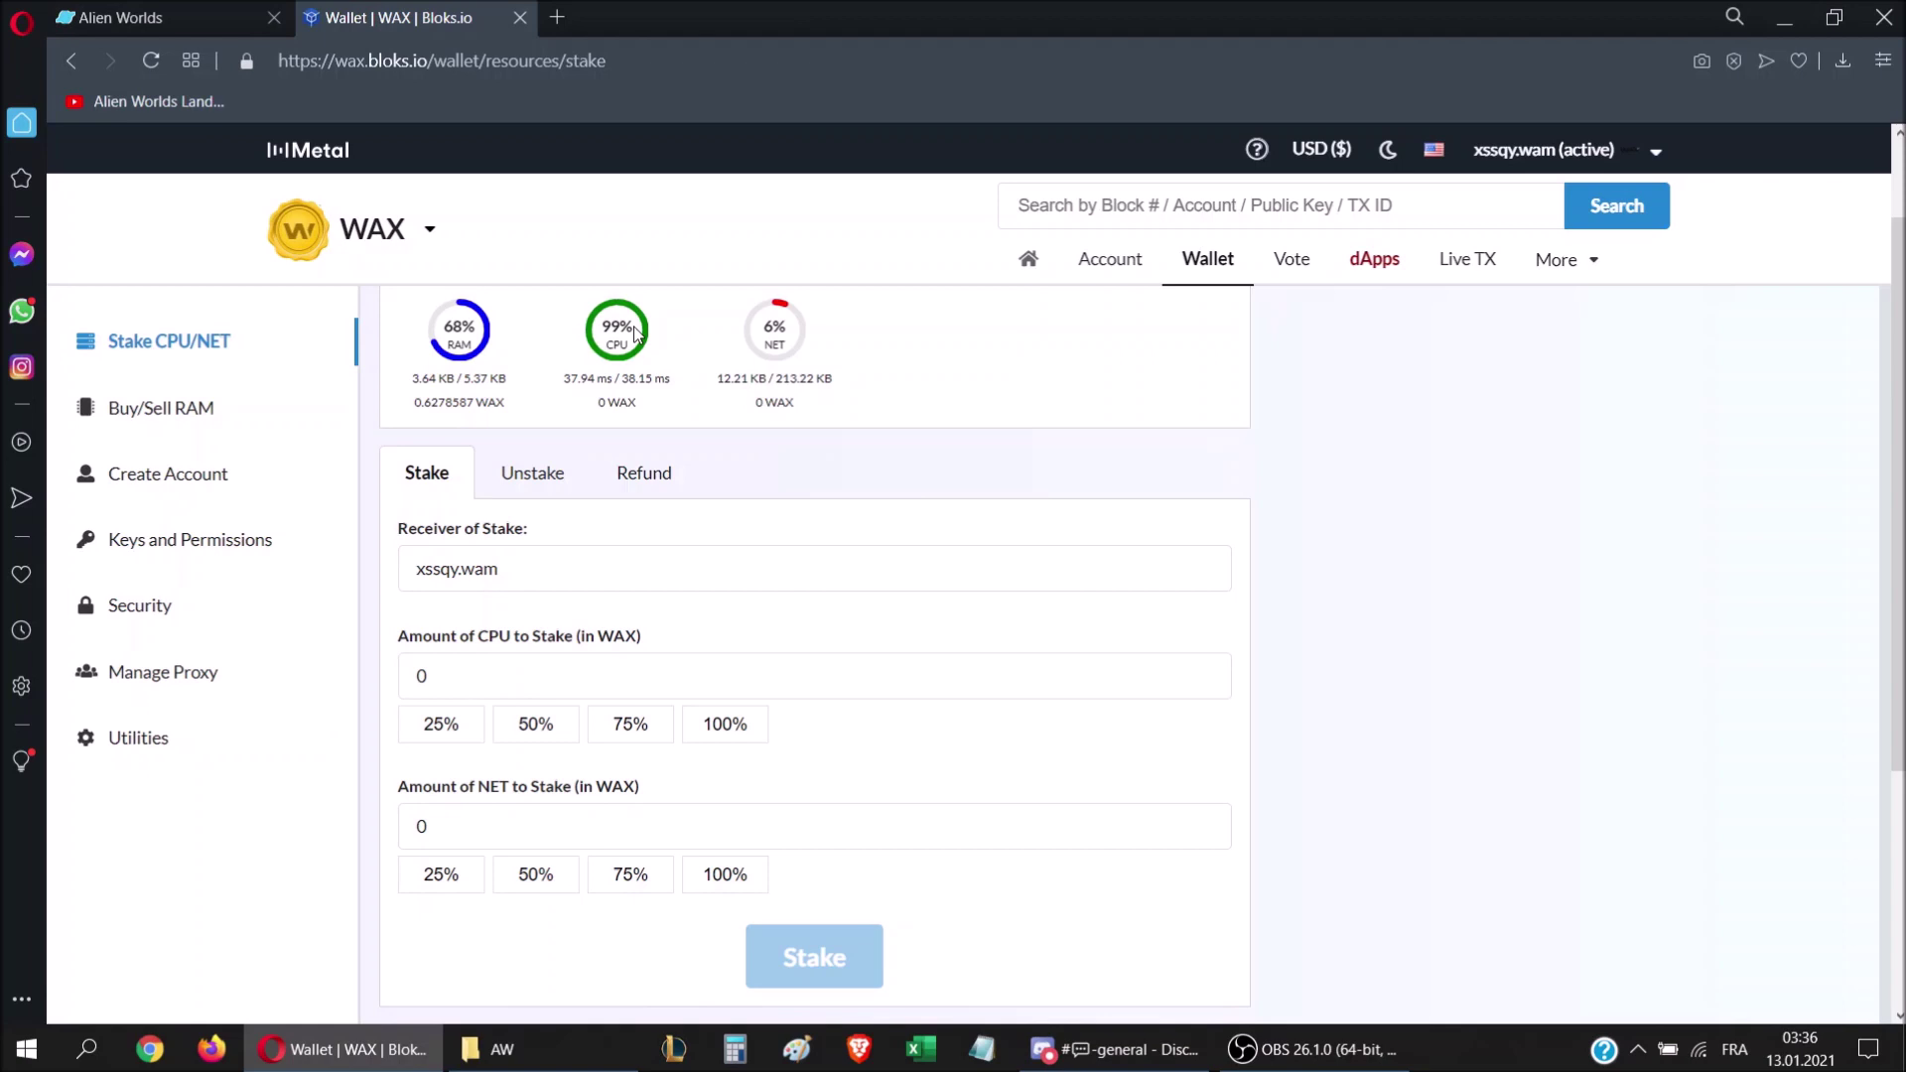
pyautogui.hotkey('ctrl', 'Tab')
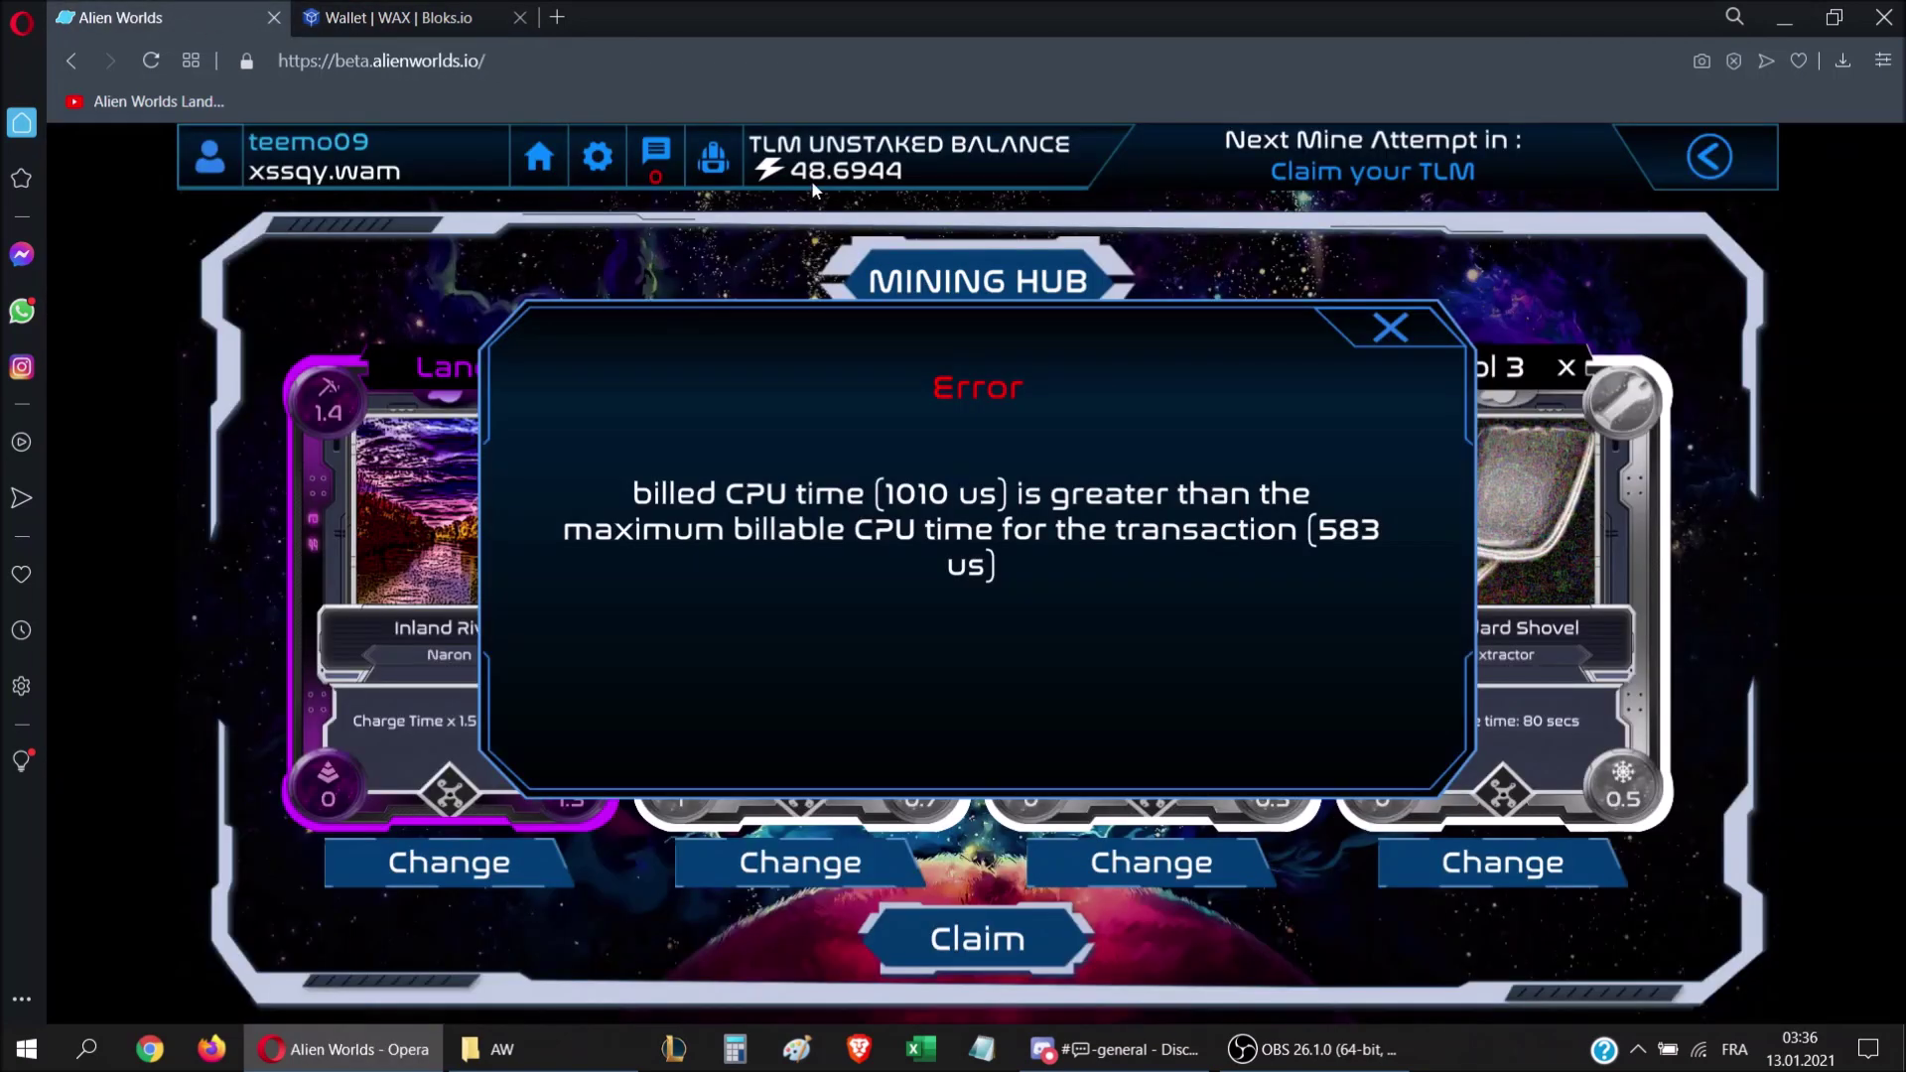
# Search 'alco' in a new tab to reach the Alcor TLM/WAX market
pyautogui.click(559, 17)
pyautogui.write('alco')
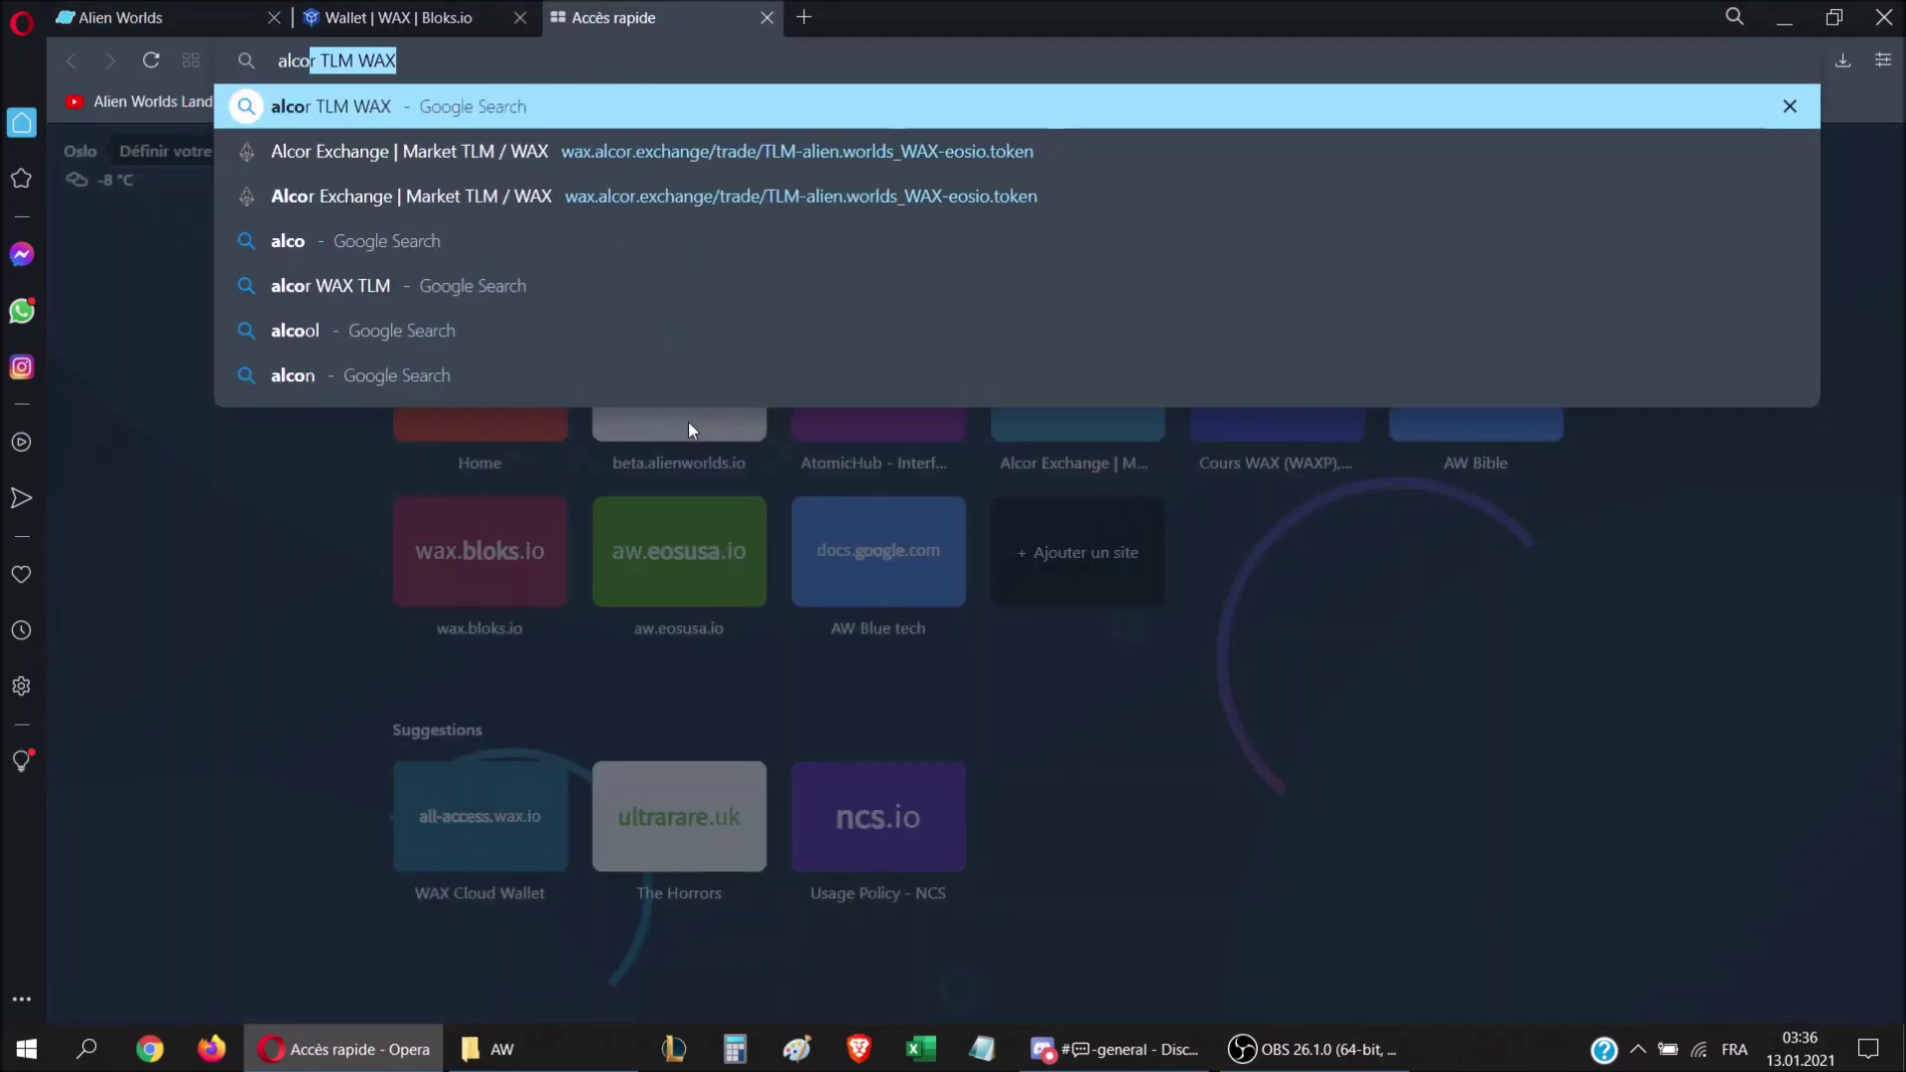
pyautogui.press('Return')
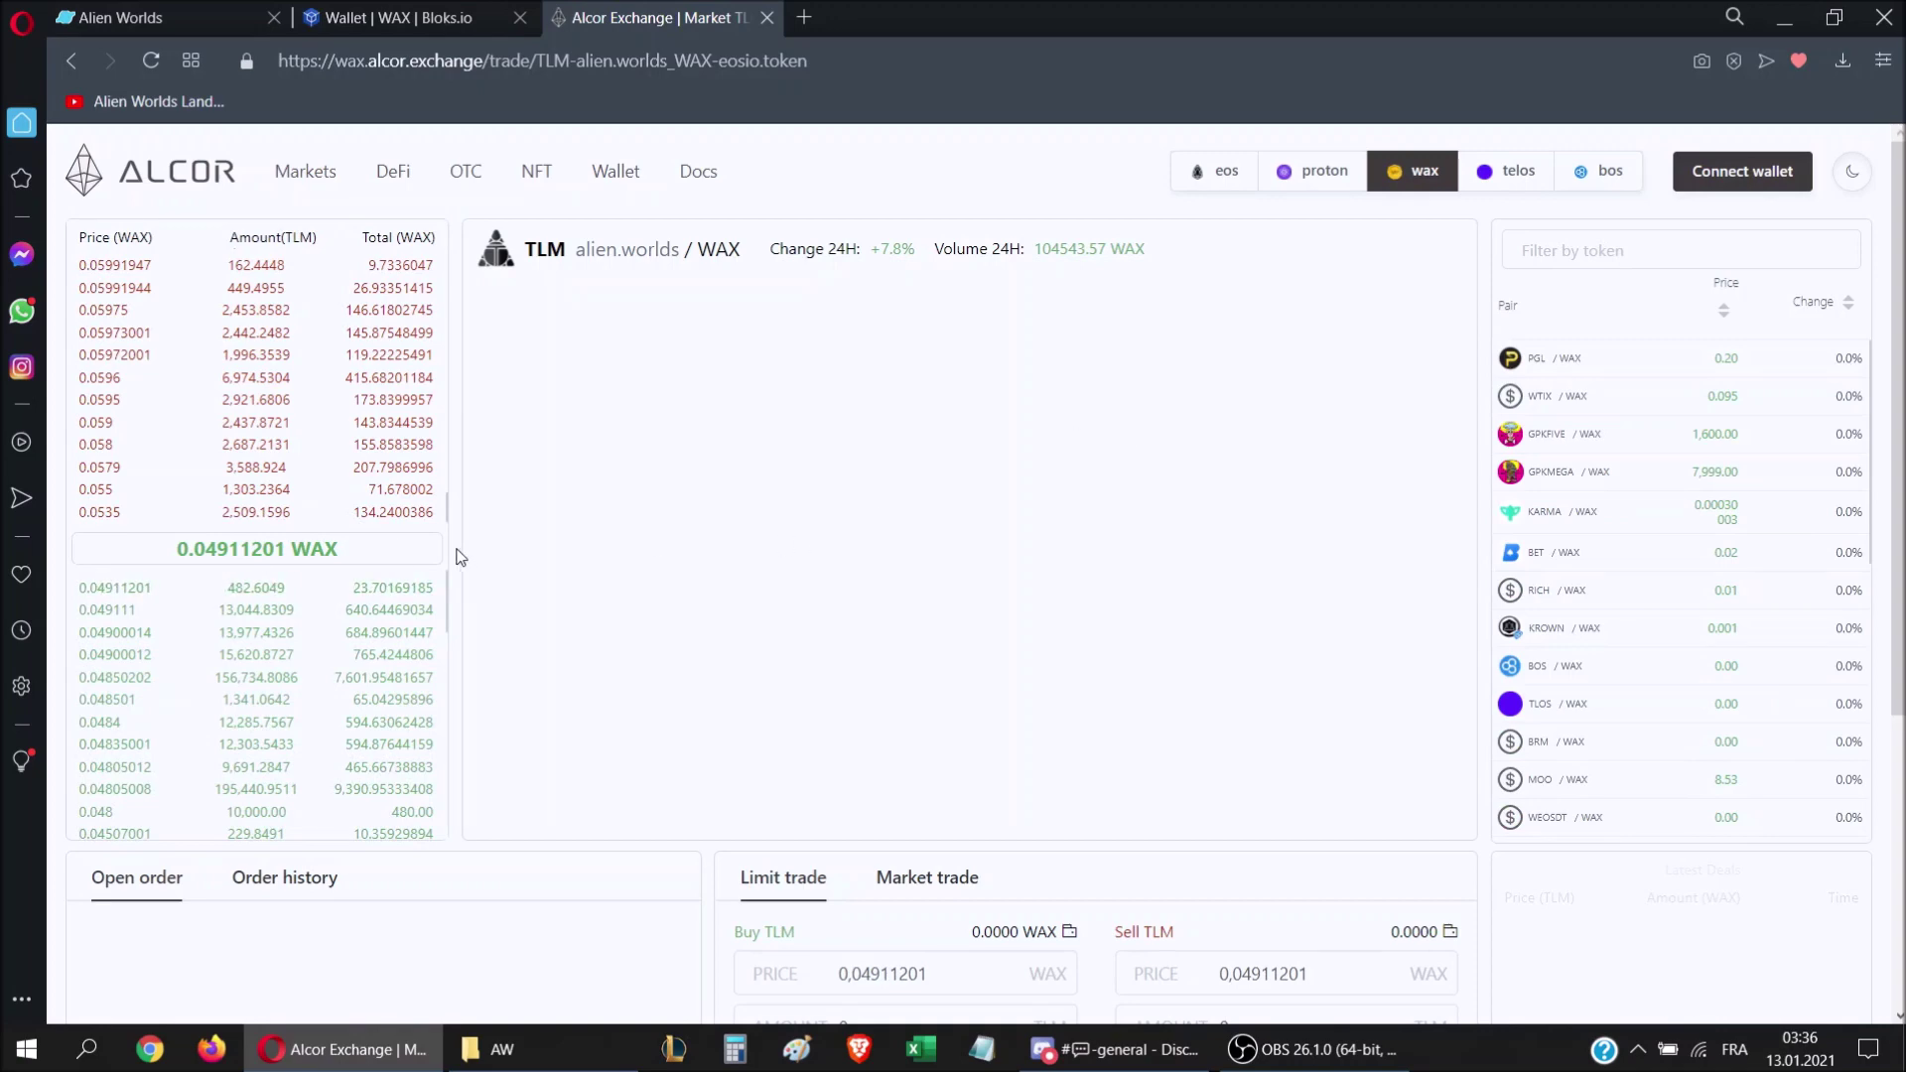
# Connect the WAX Cloud Wallet to Alcor and take the 0.04911201 top bid as the order price
pyautogui.click(1747, 177)
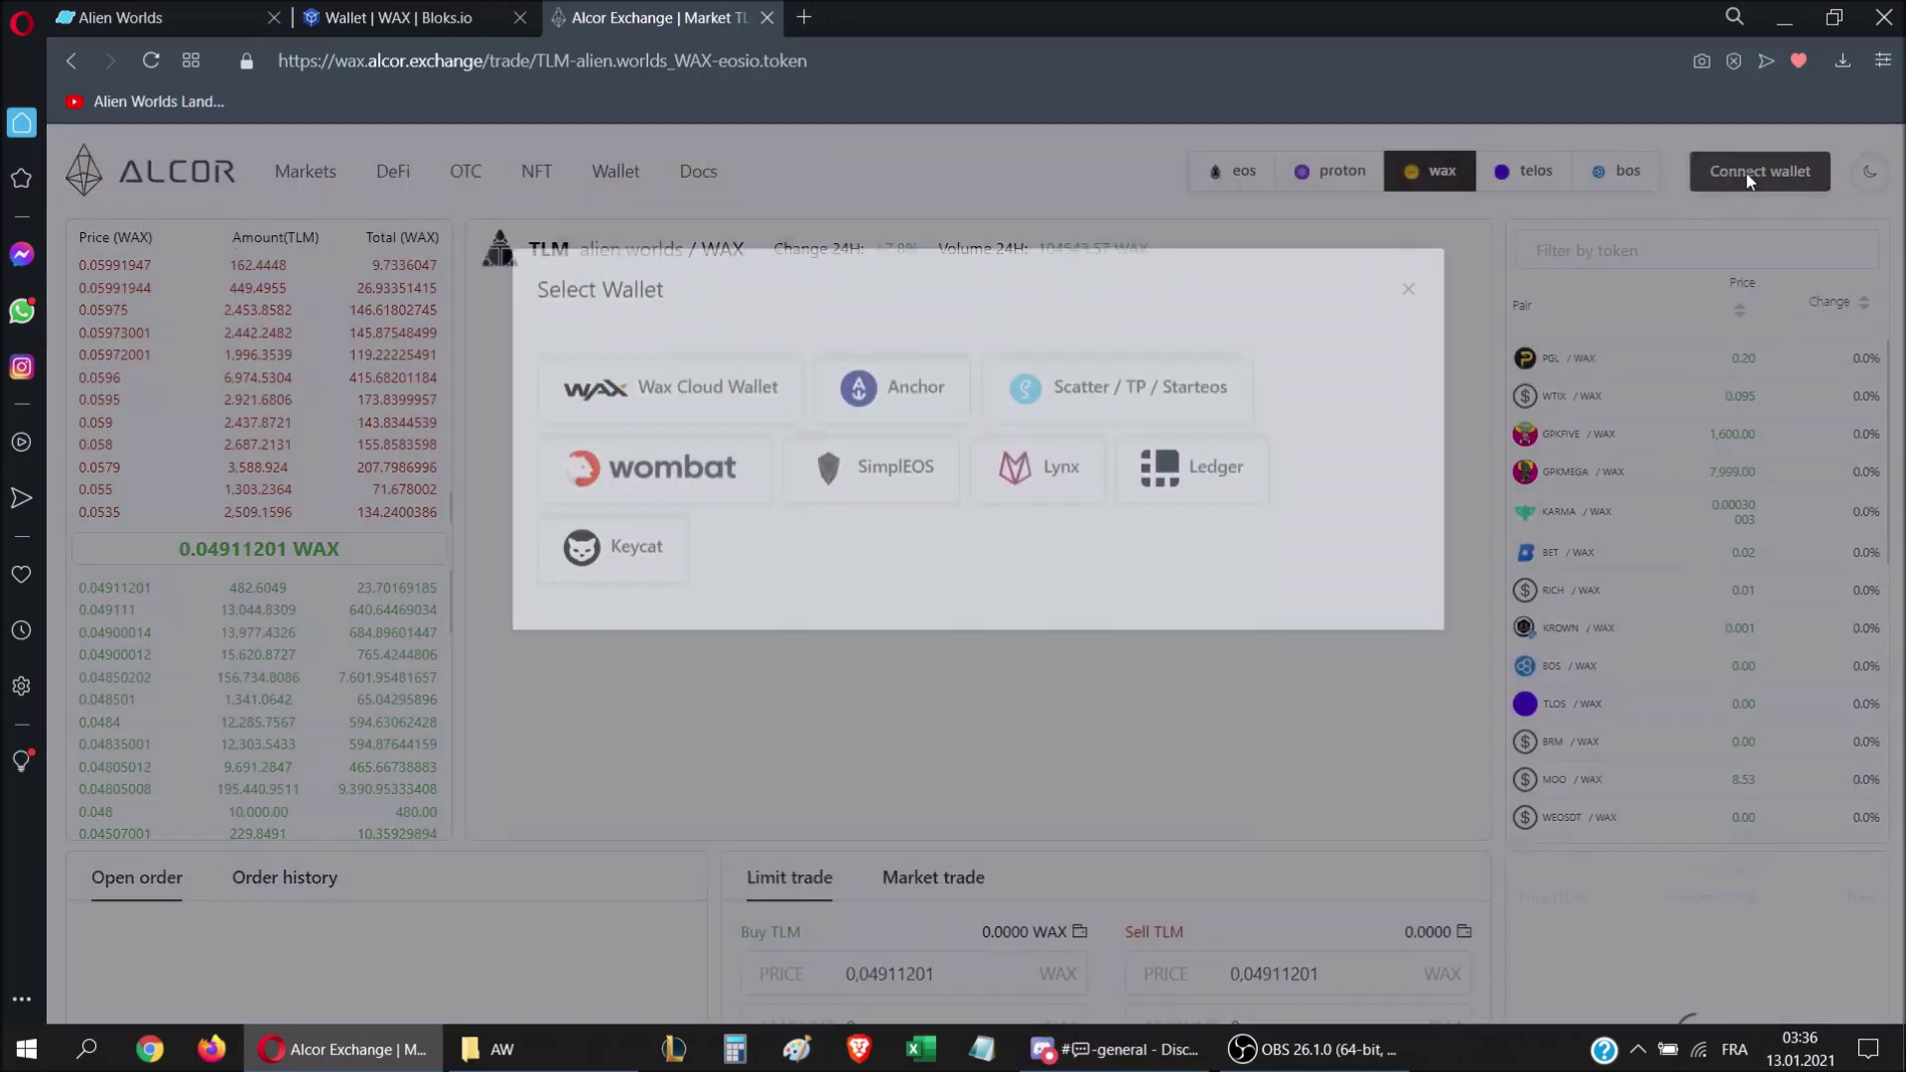
pyautogui.click(683, 418)
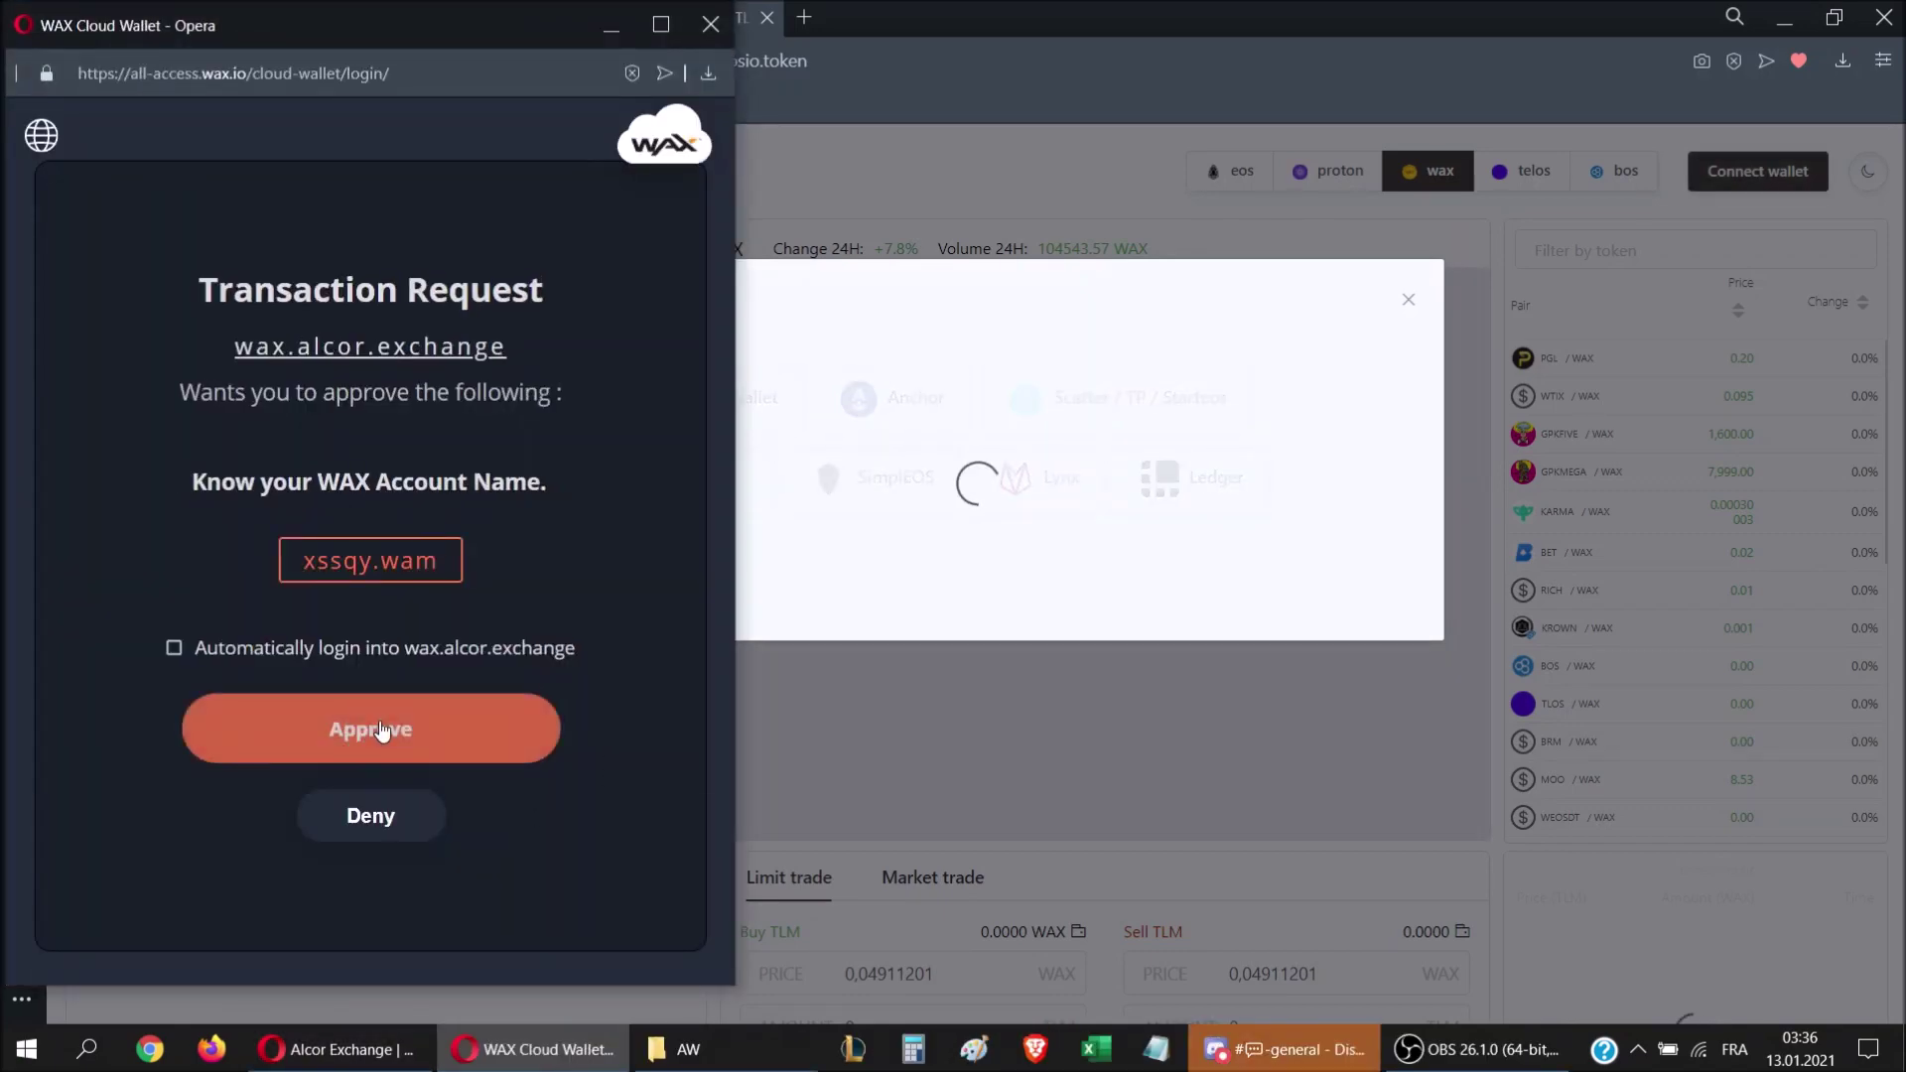
pyautogui.click(352, 732)
pyautogui.scroll(-1, 456, 612)
pyautogui.scroll(-2, 455, 613)
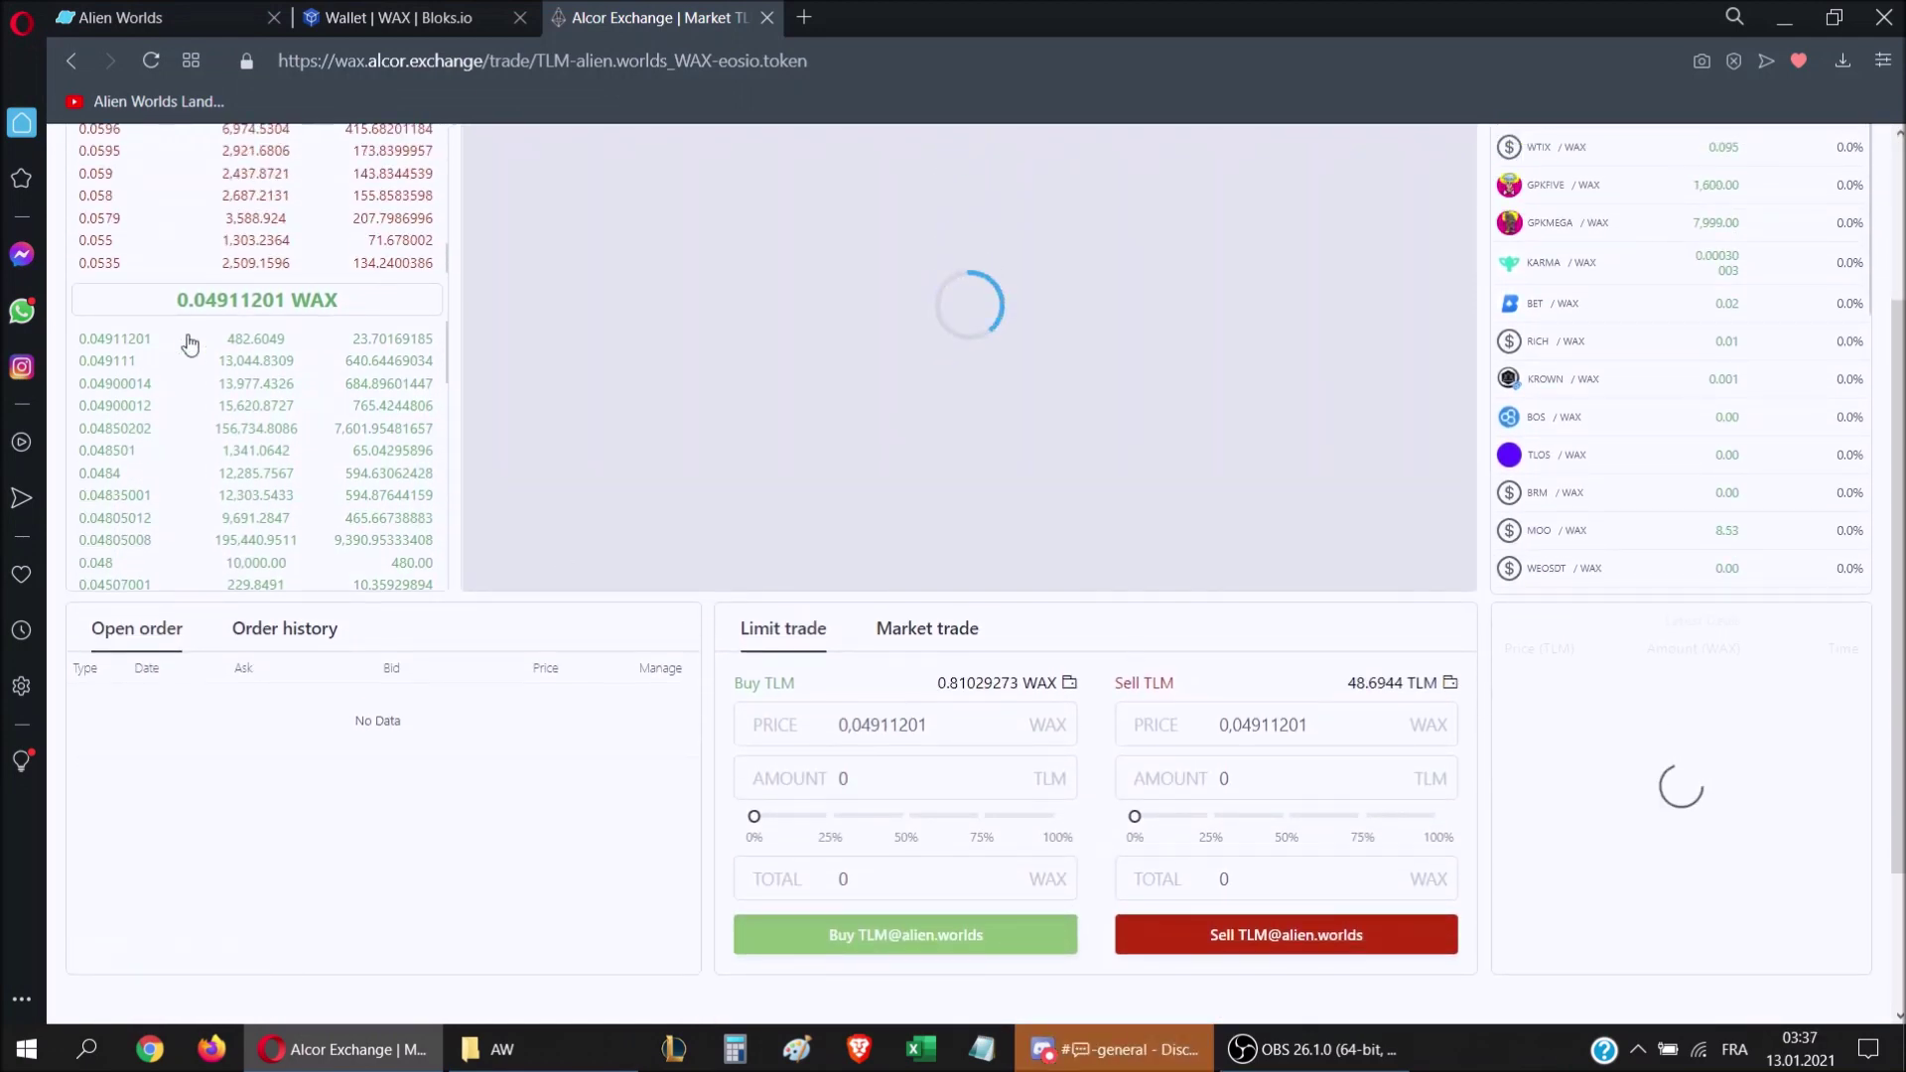
pyautogui.click(127, 340)
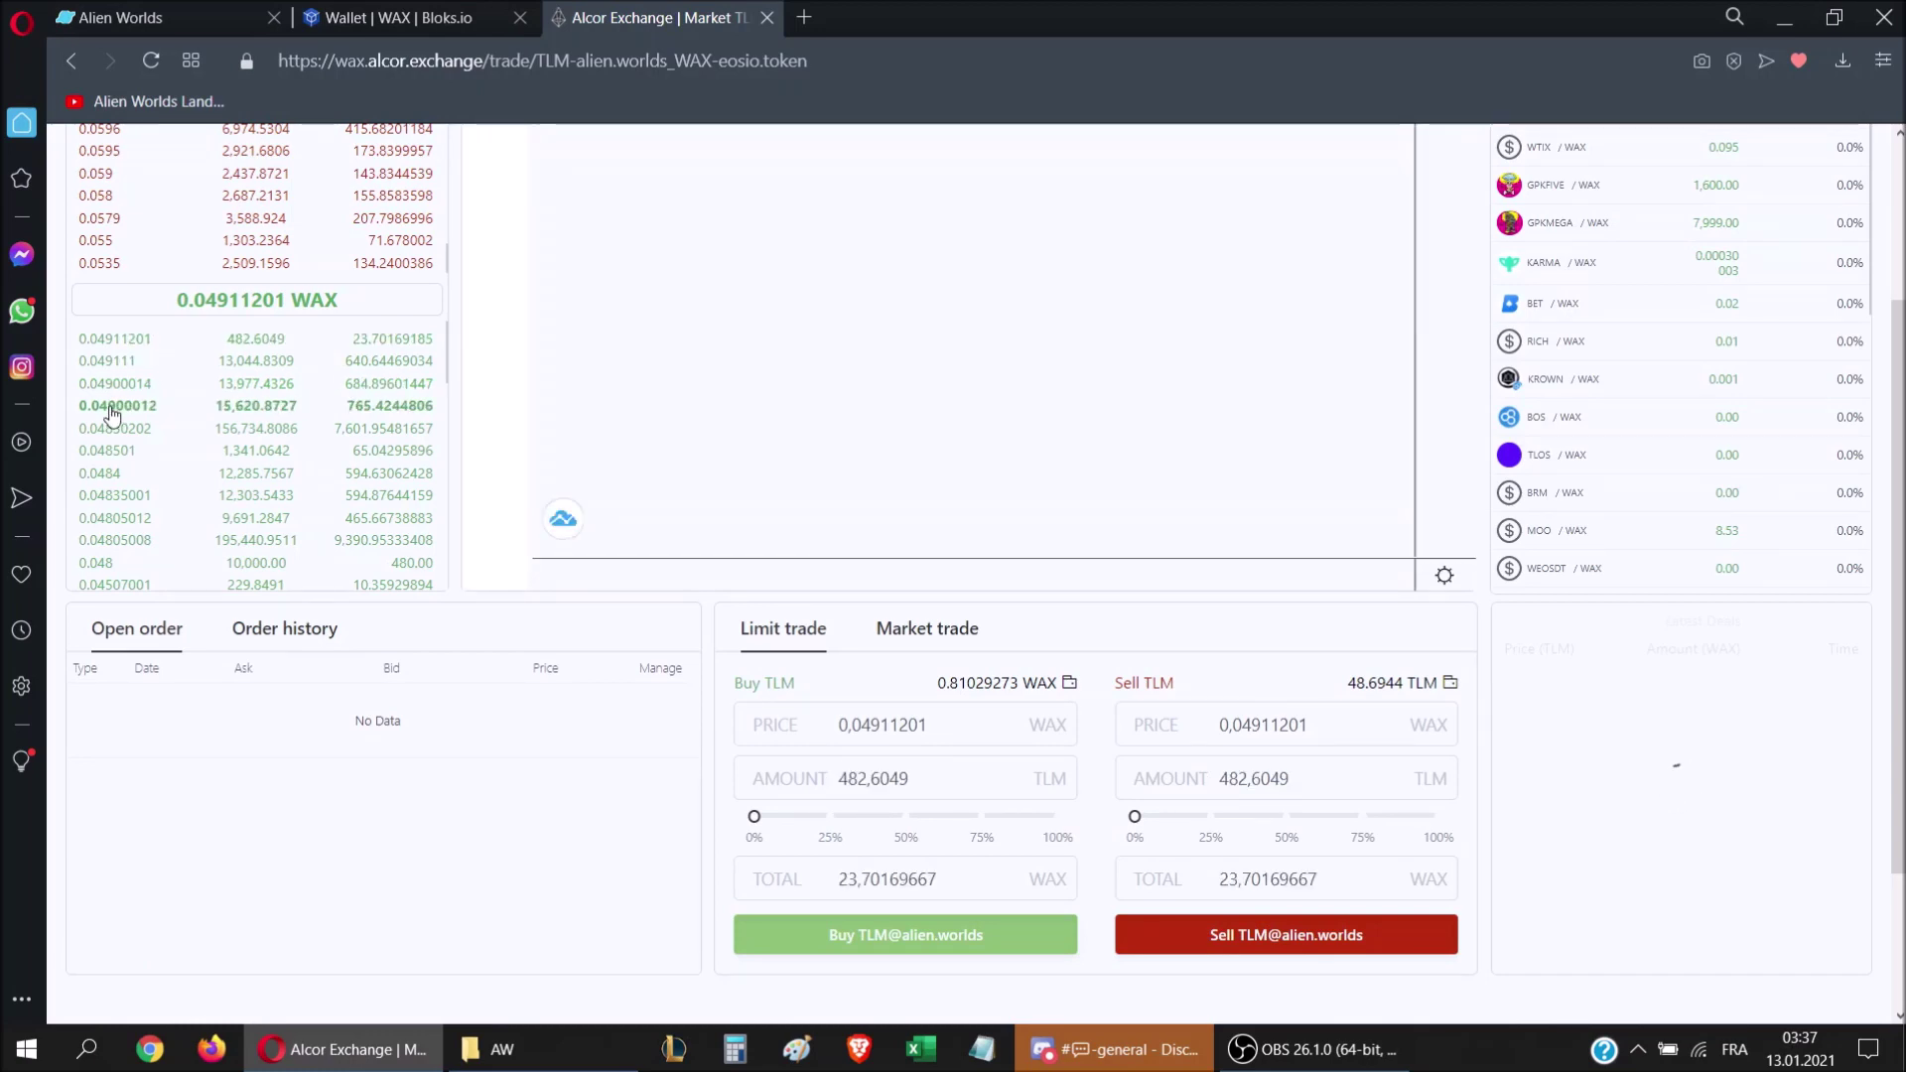
# Sell half the TLM (24,3472) at 0,04911201 WAX and approve the order in the wallet
pyautogui.click(1305, 723)
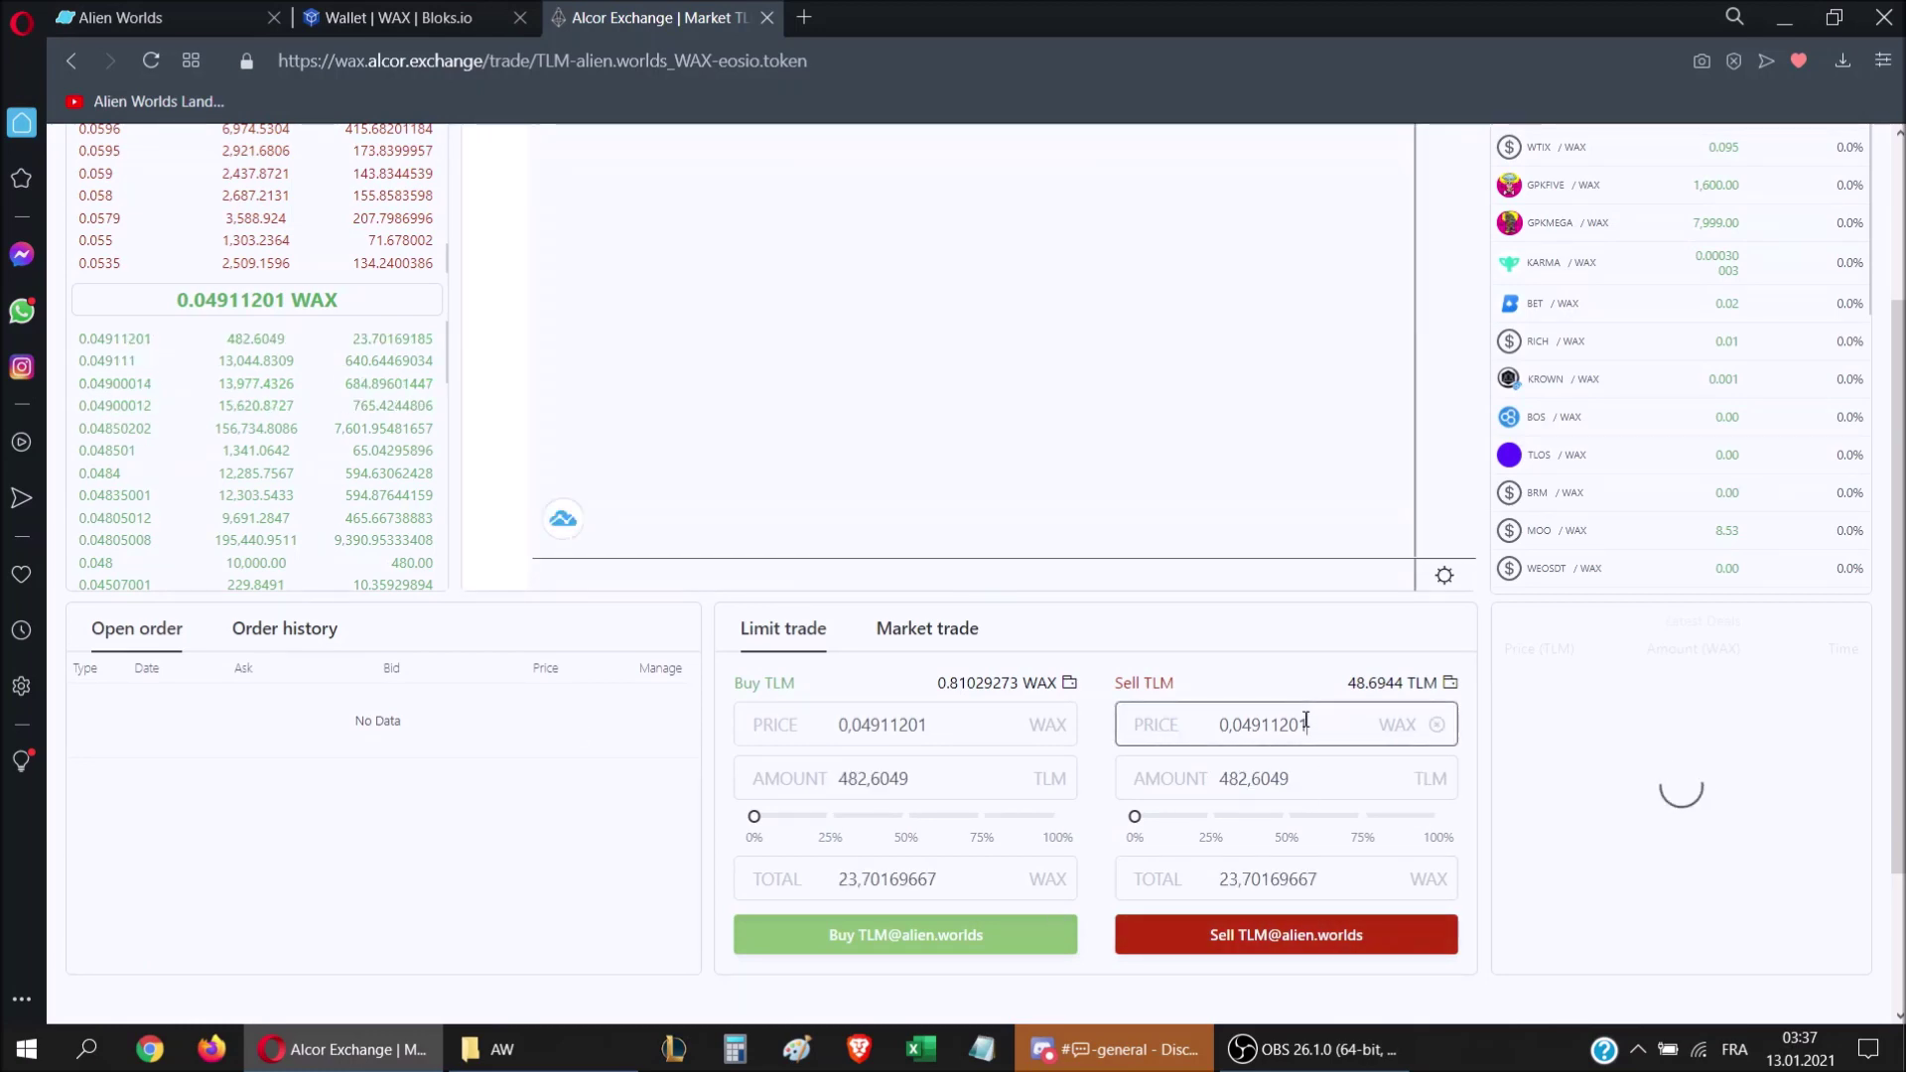
pyautogui.moveTo(1135, 816); pyautogui.dragTo(1286, 816)
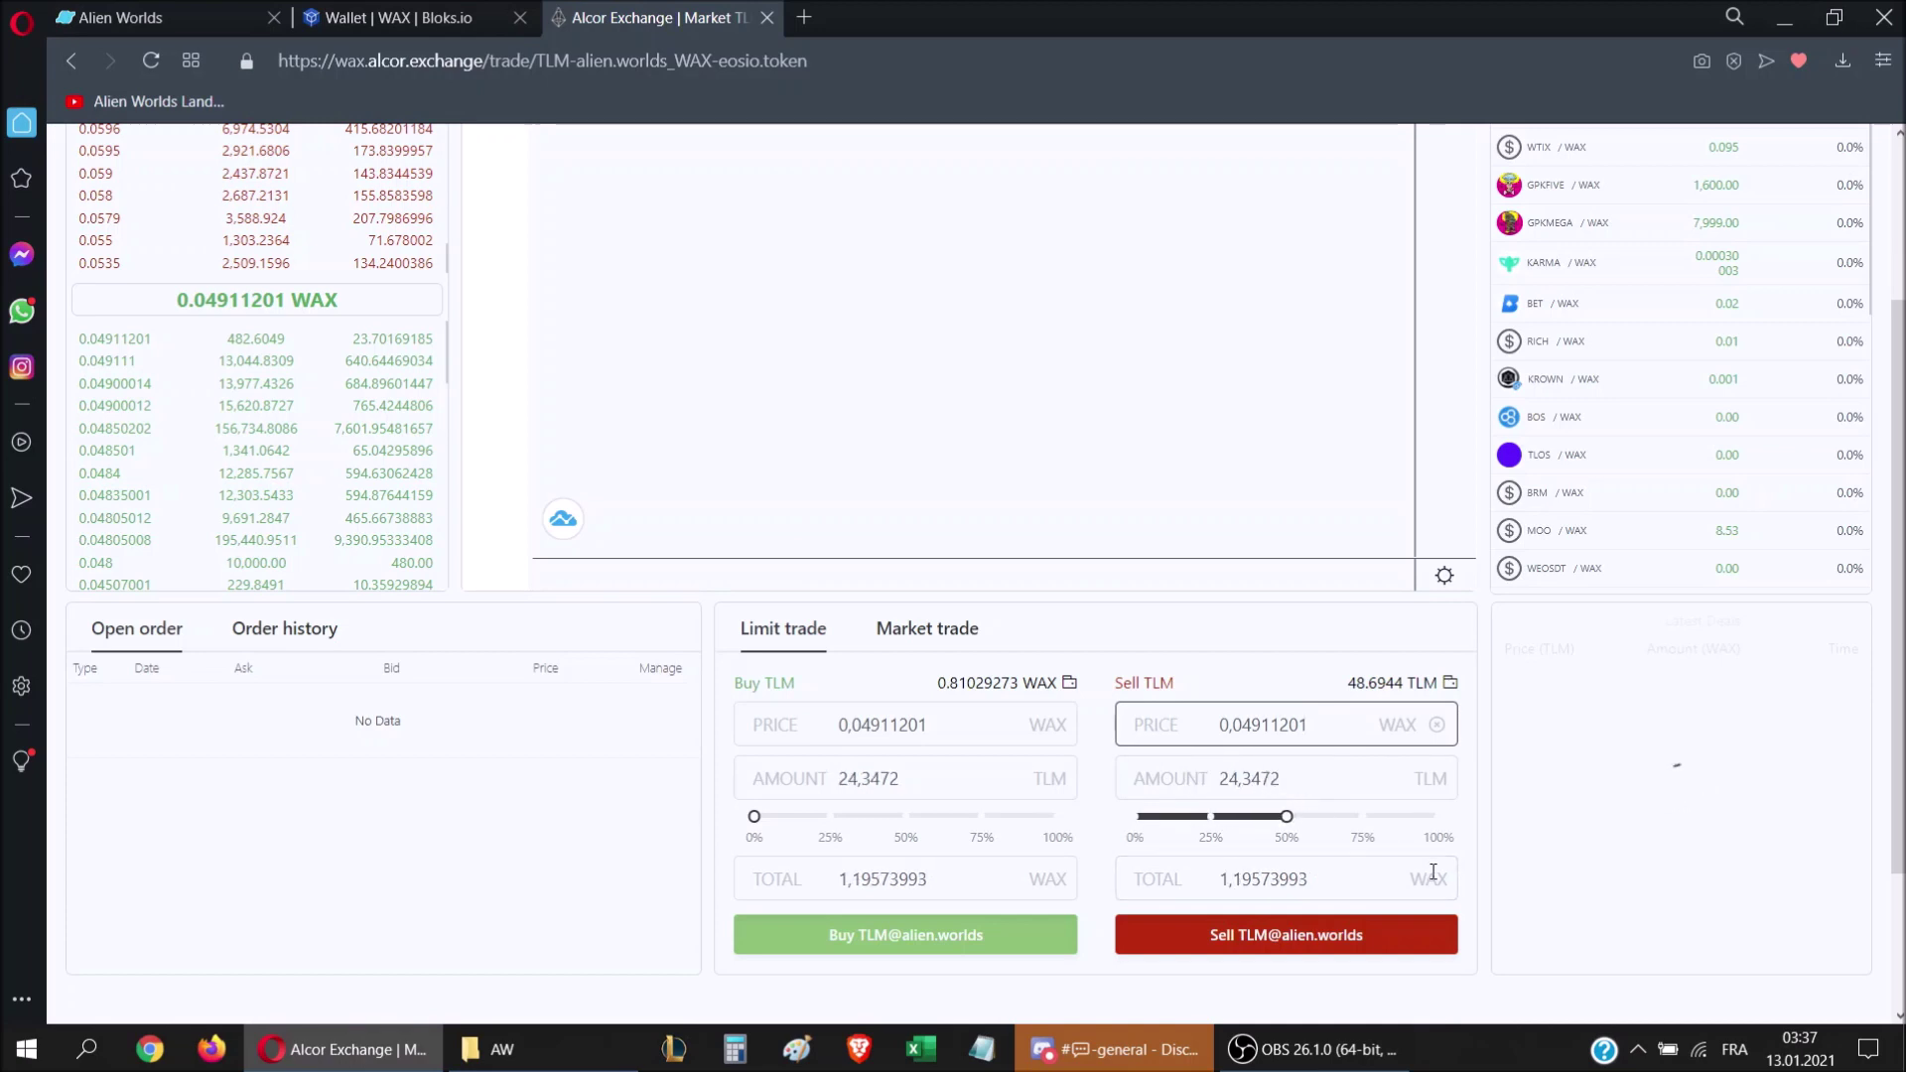
pyautogui.scroll(-2, 1474, 873)
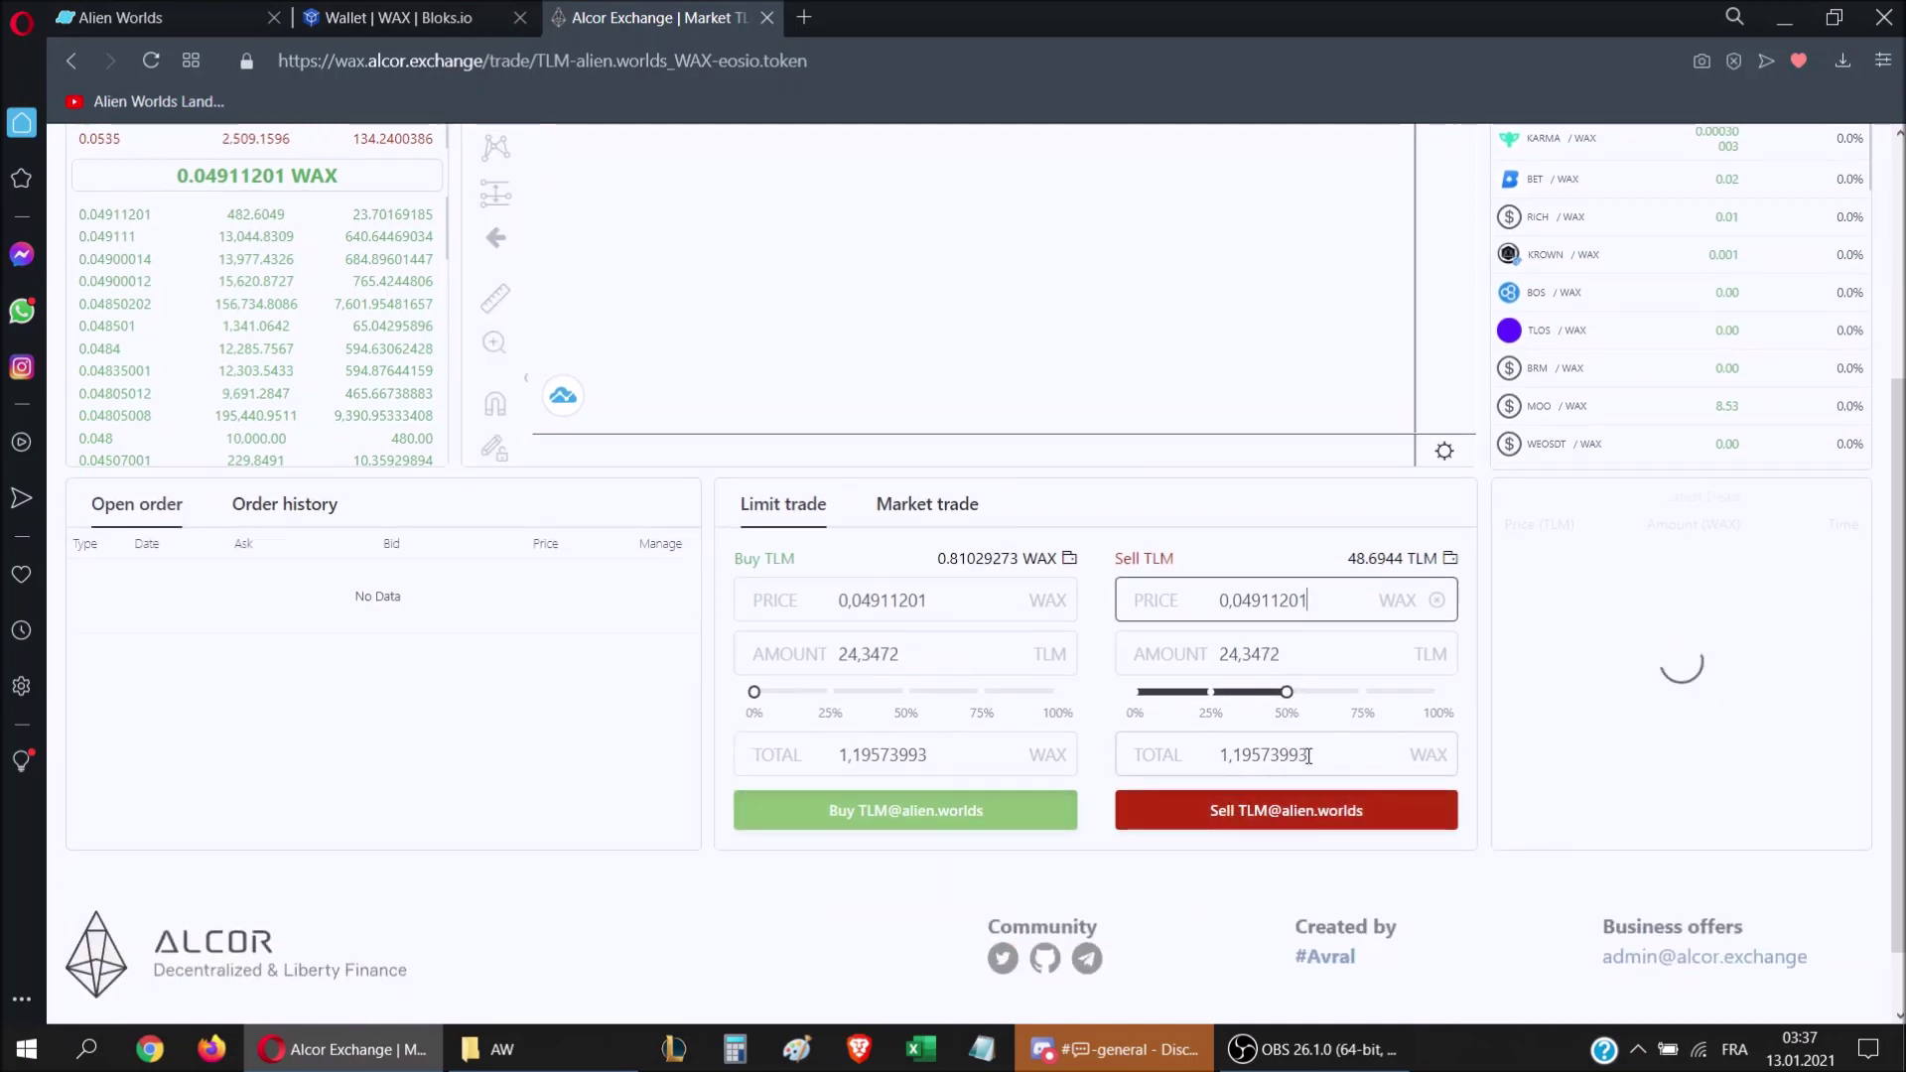
pyautogui.click(1279, 816)
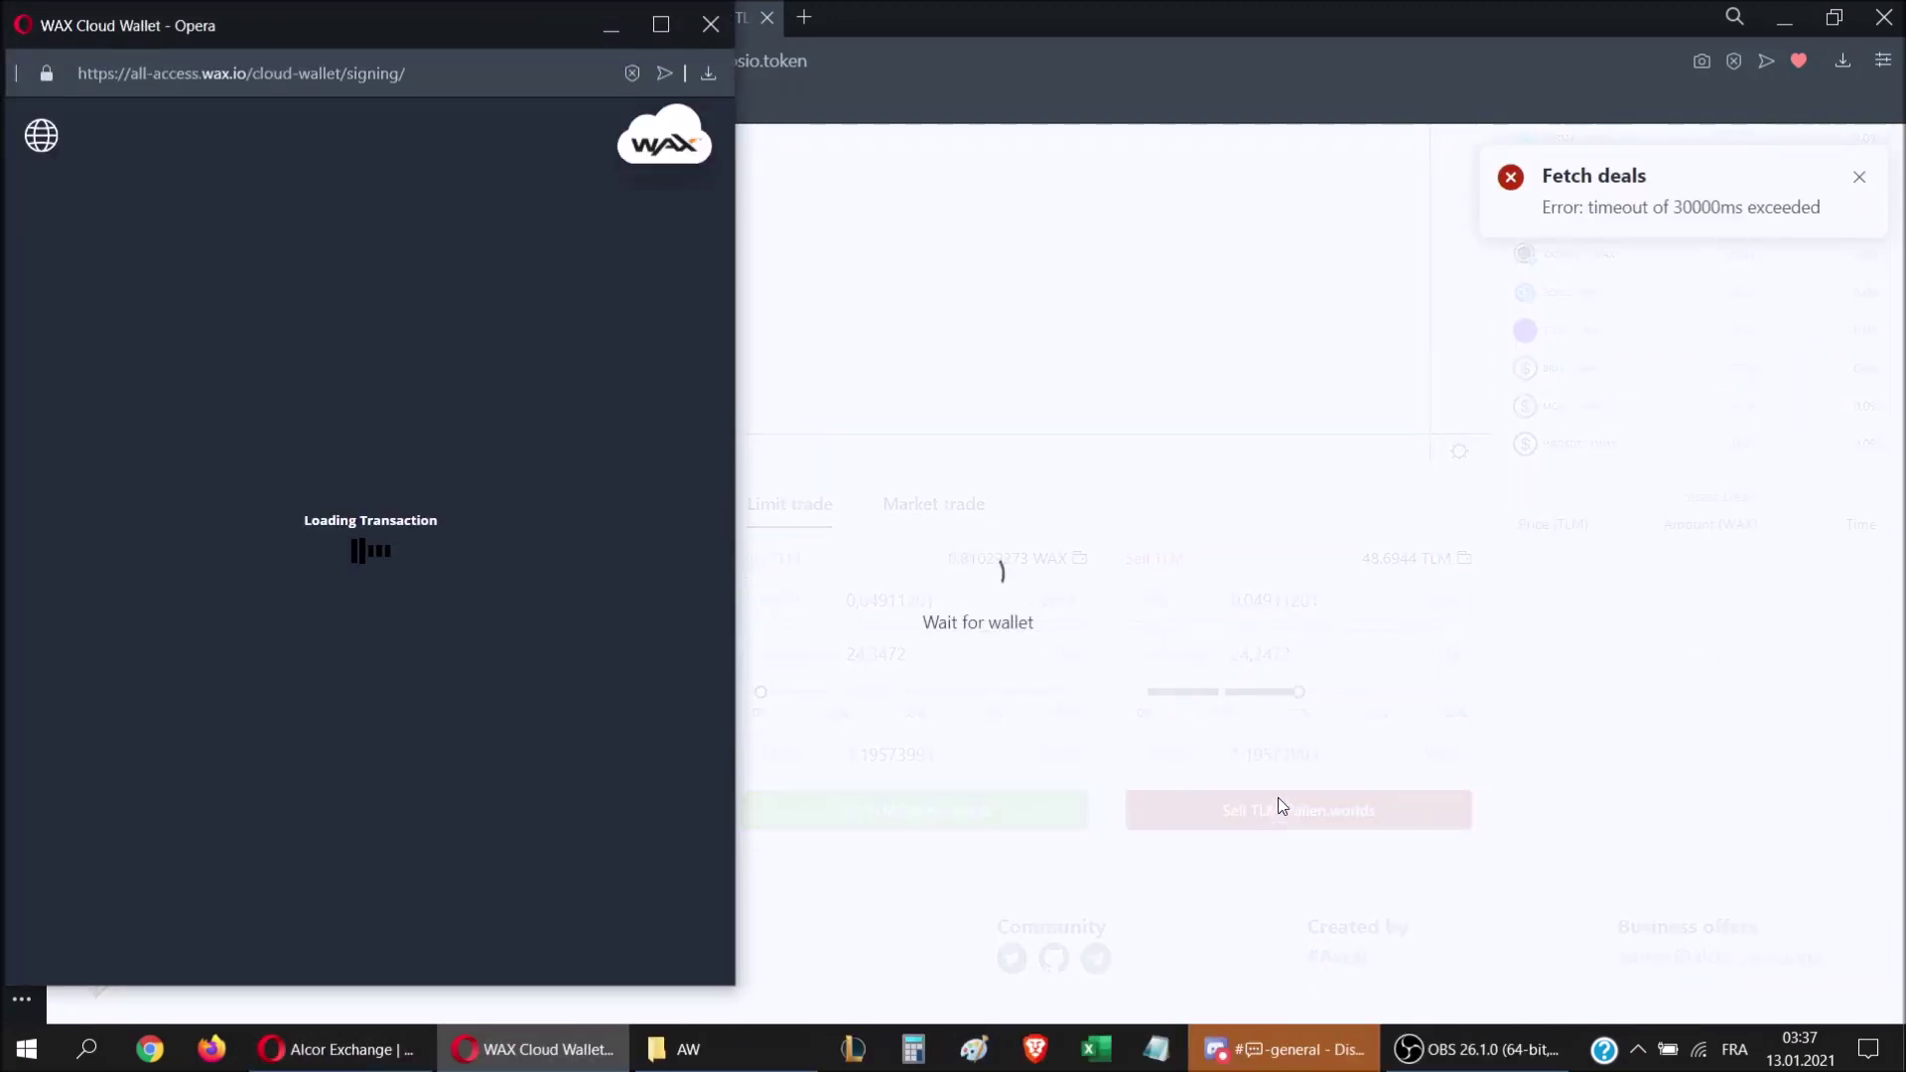
pyautogui.click(364, 783)
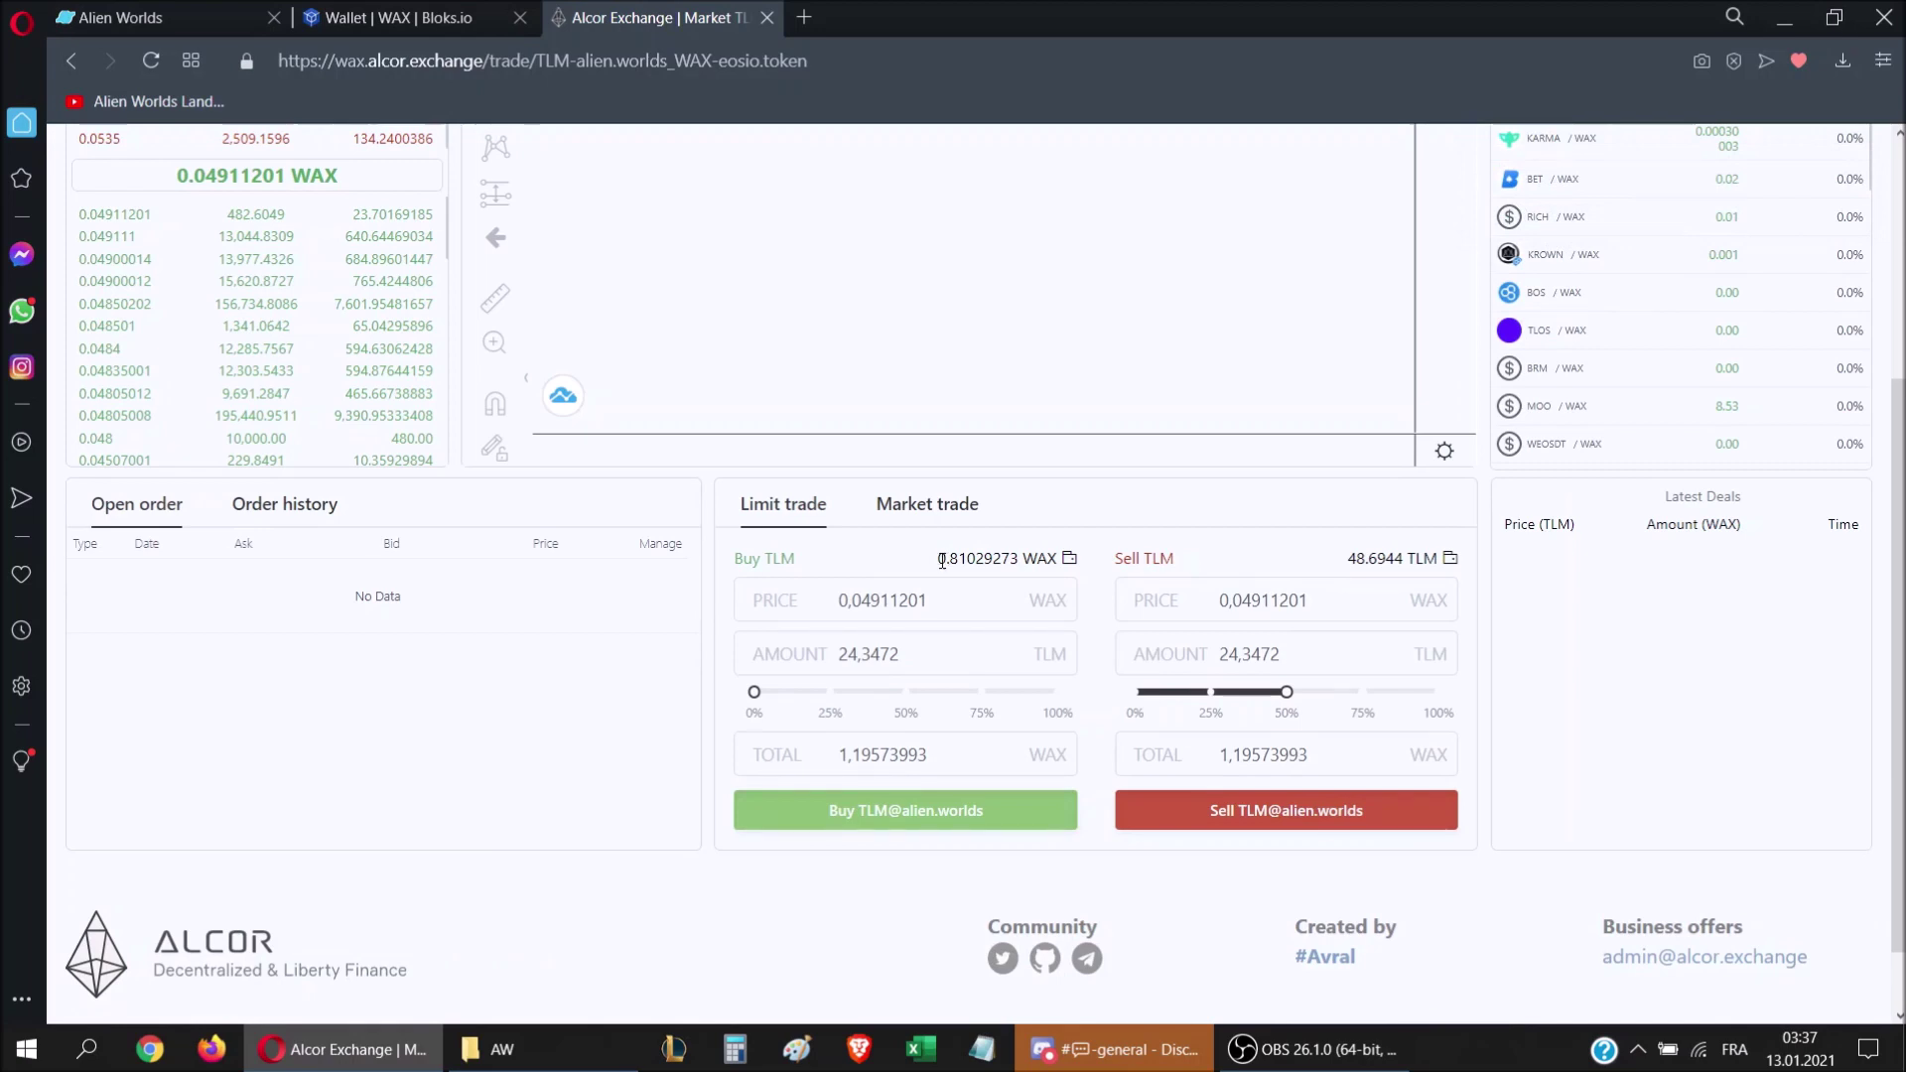
# Refill the form from the 0.04911201 bid and cancel the open 24,3472 TLM sell order
pyautogui.moveTo(941, 561); pyautogui.dragTo(976, 561)
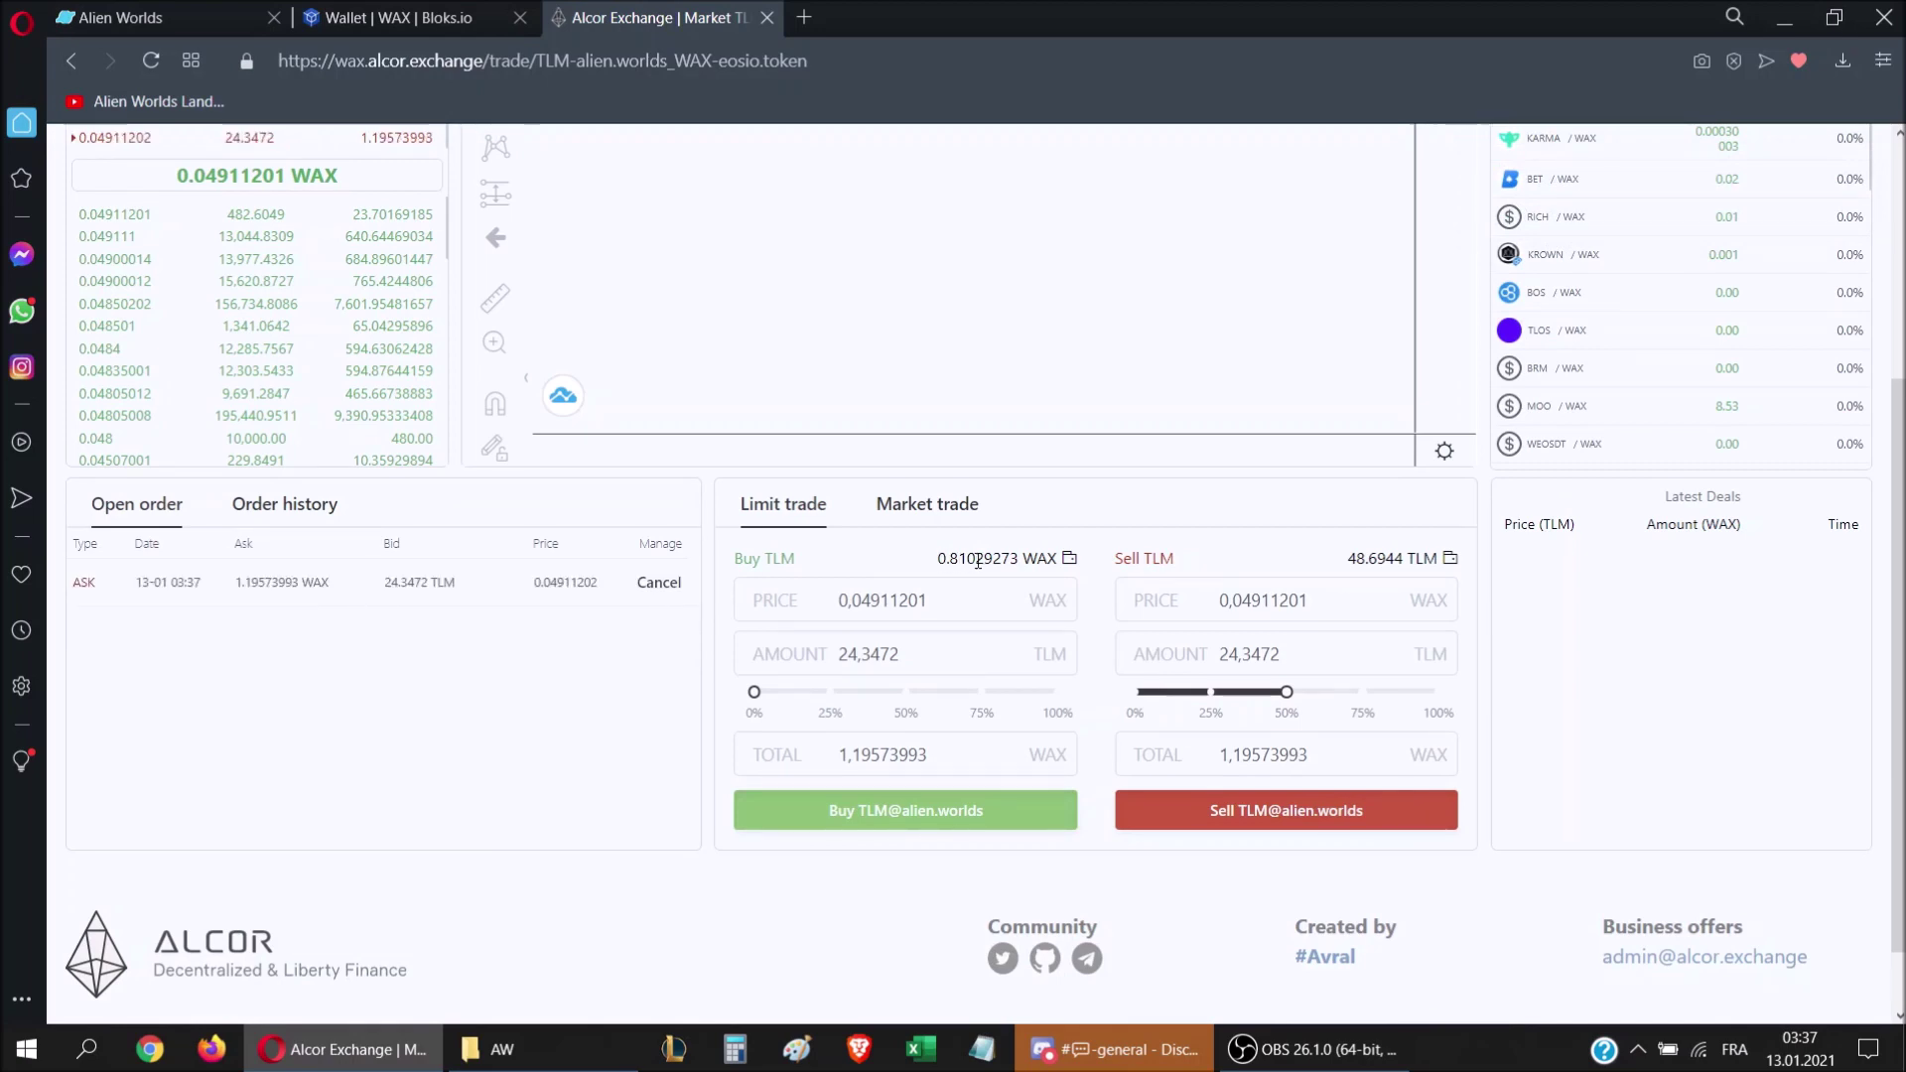
pyautogui.click(927, 565)
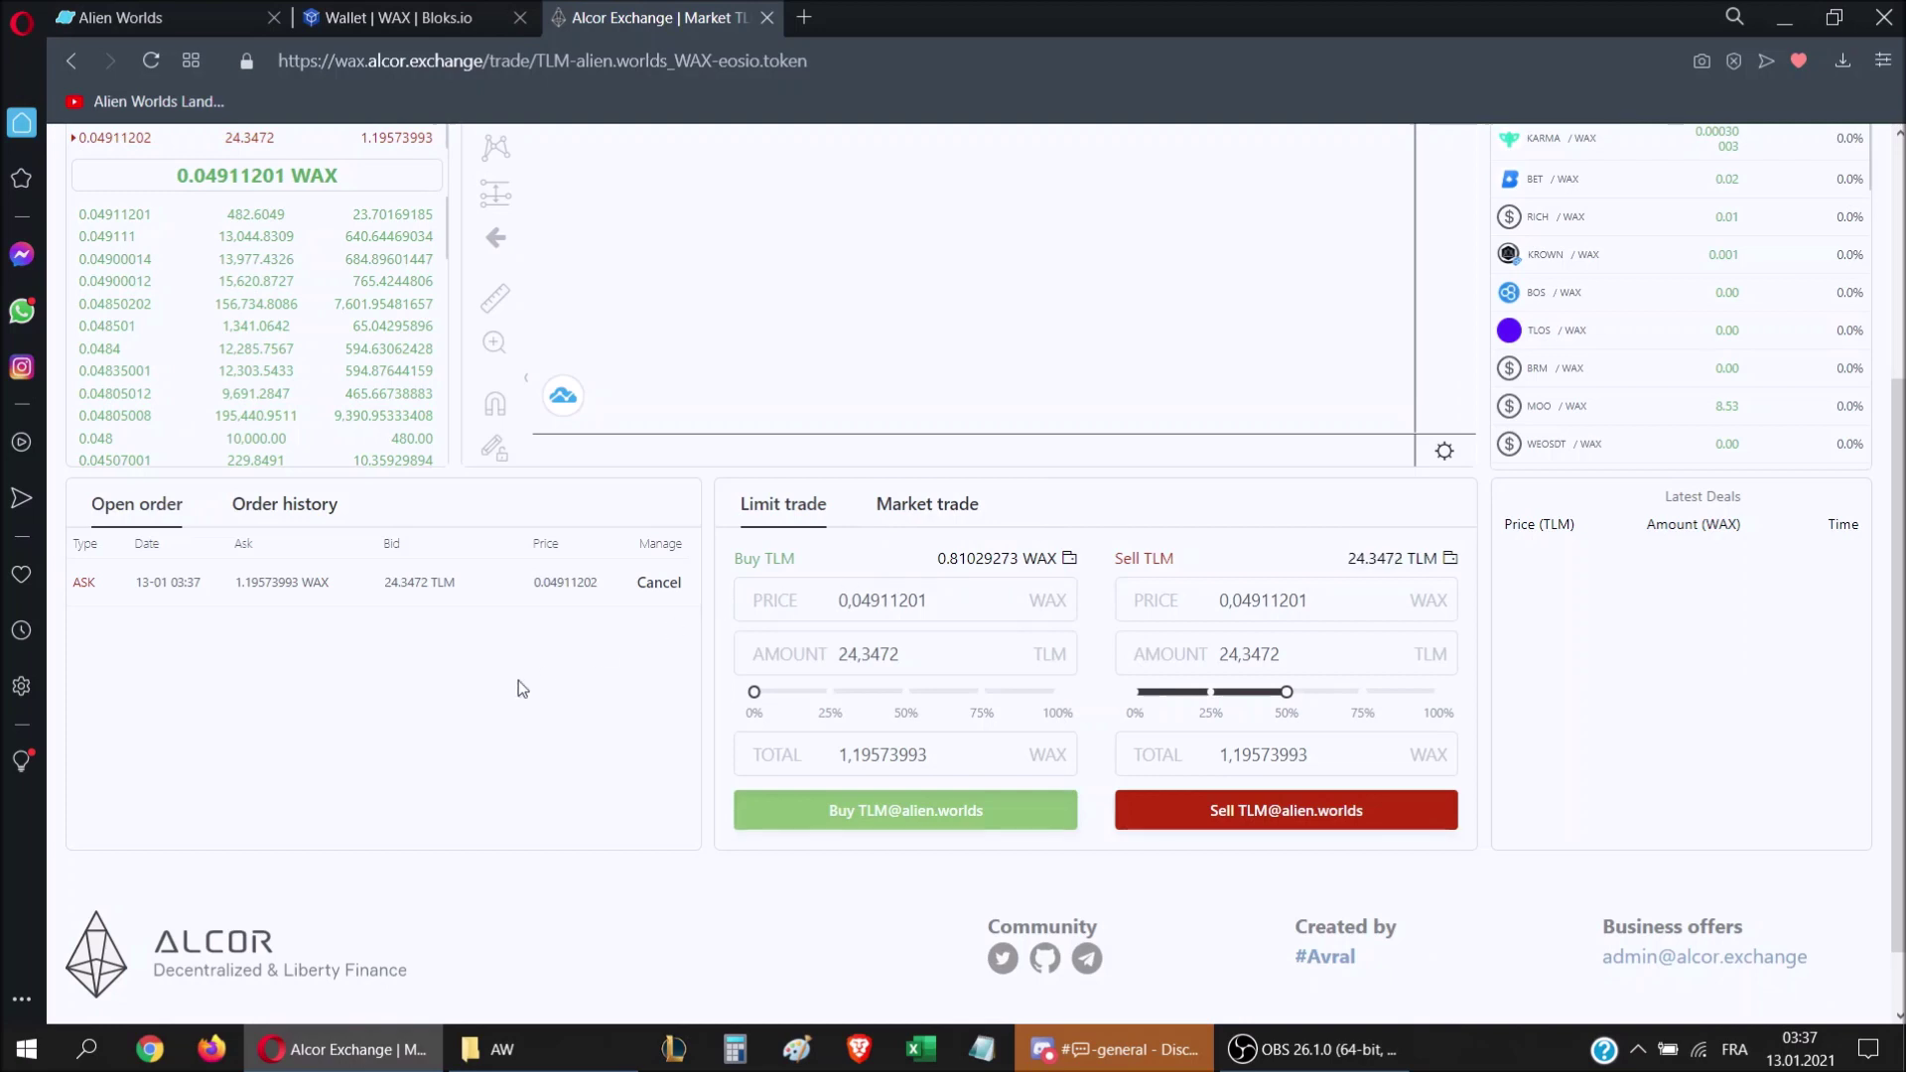
pyautogui.scroll(1, 377, 765)
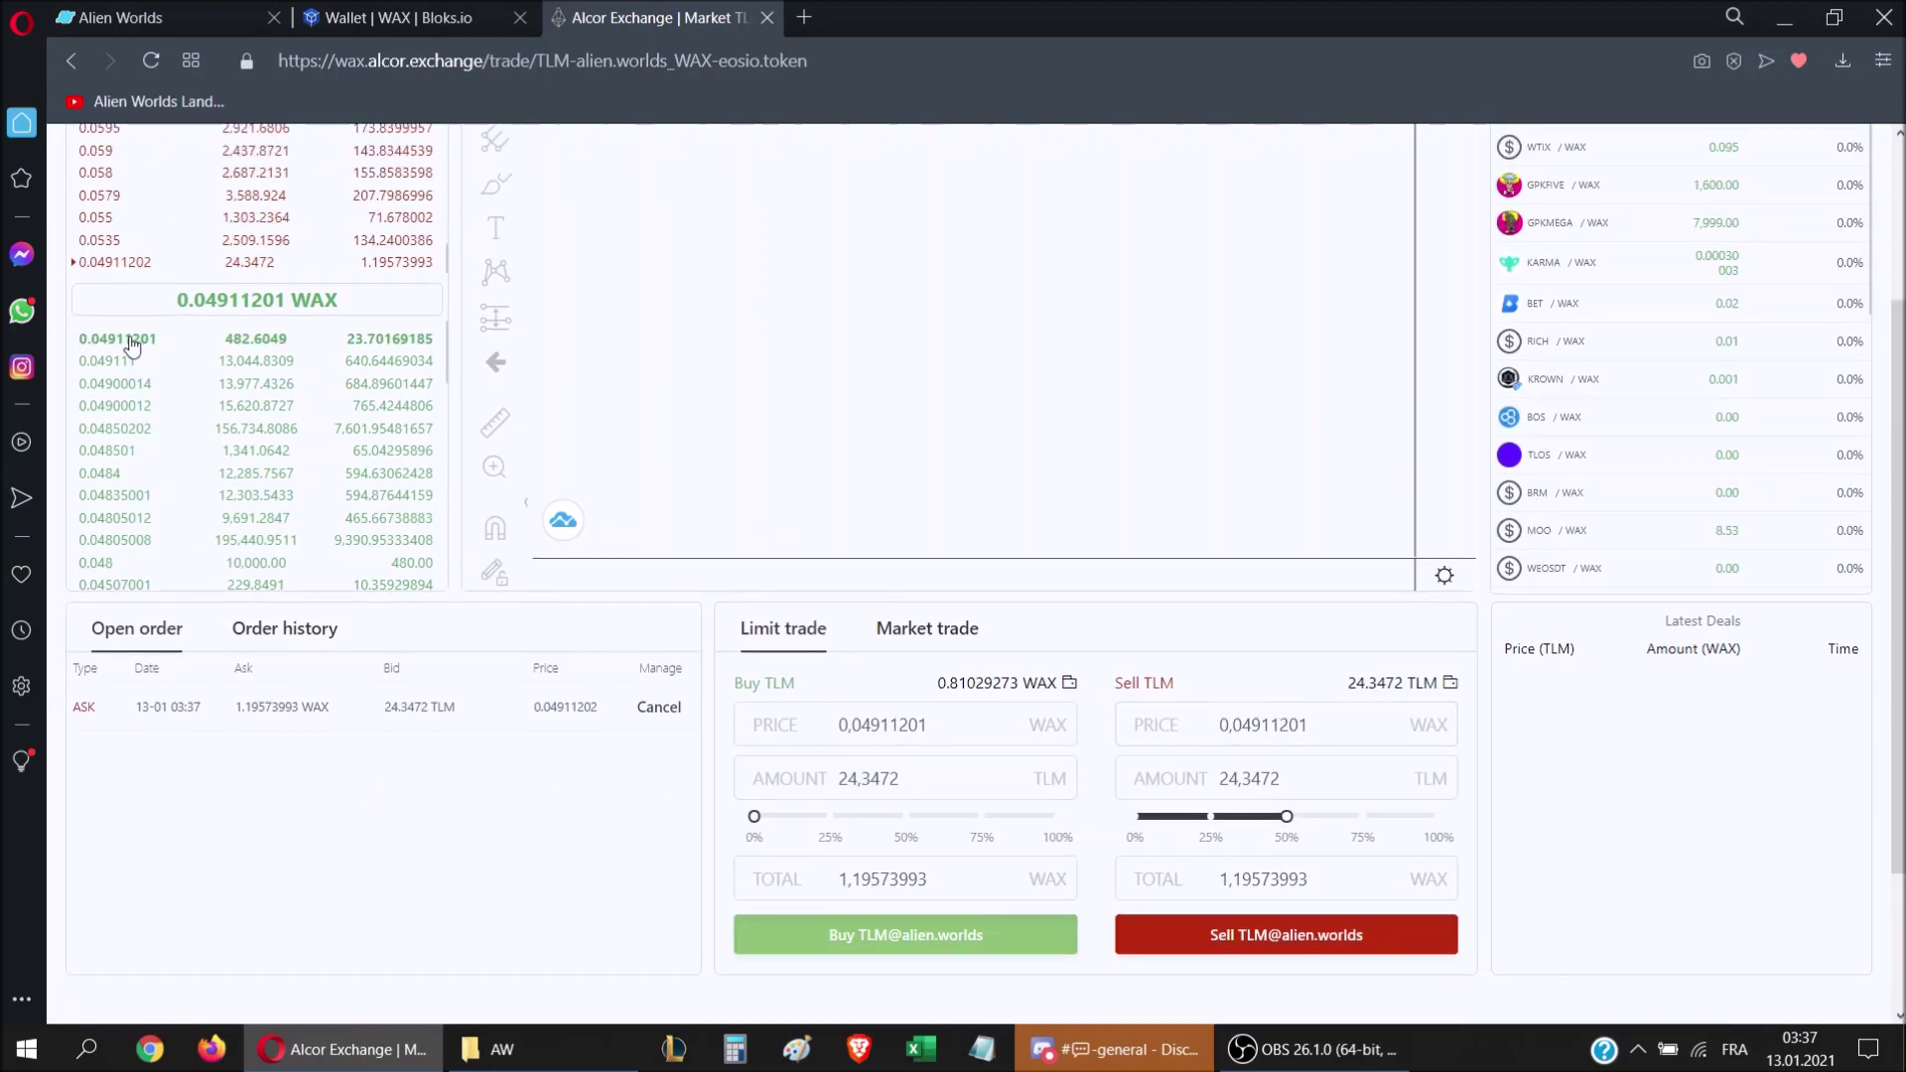
pyautogui.click(139, 347)
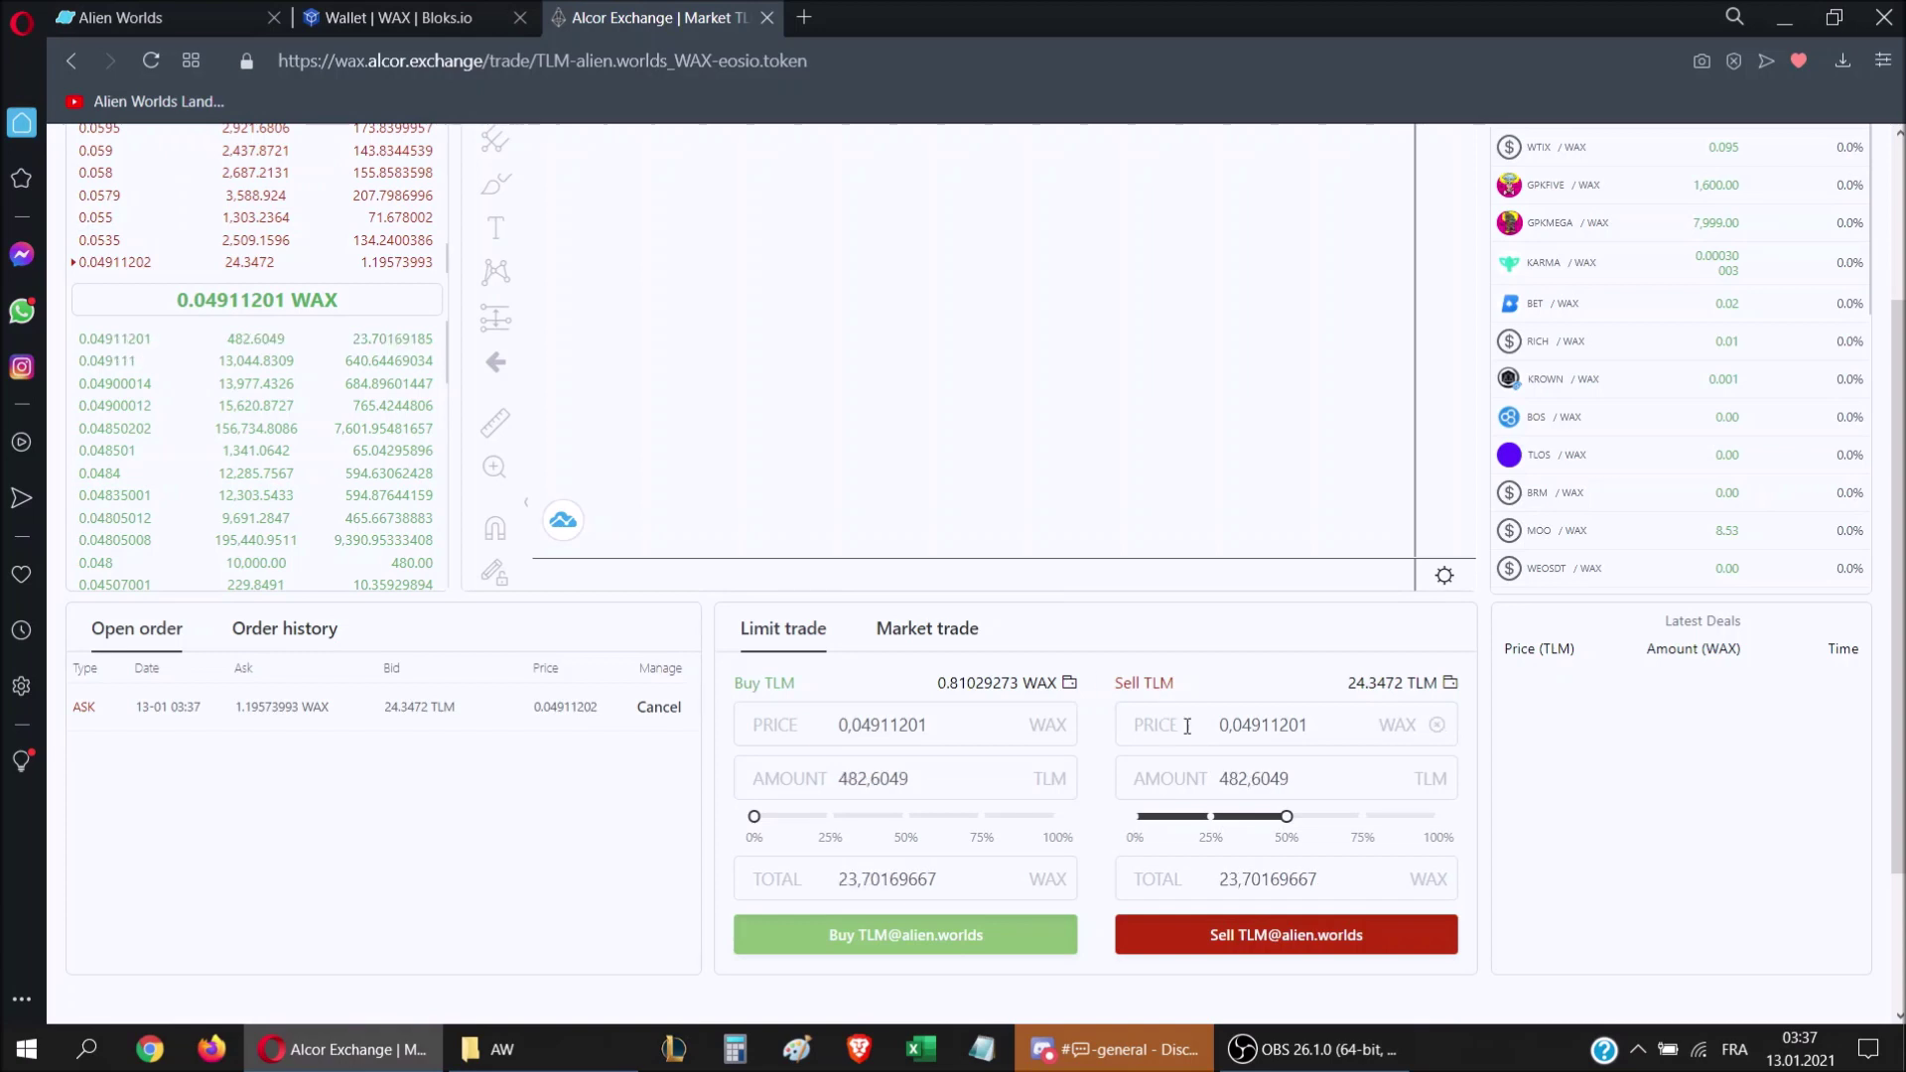
pyautogui.moveTo(1308, 726); pyautogui.dragTo(1282, 725)
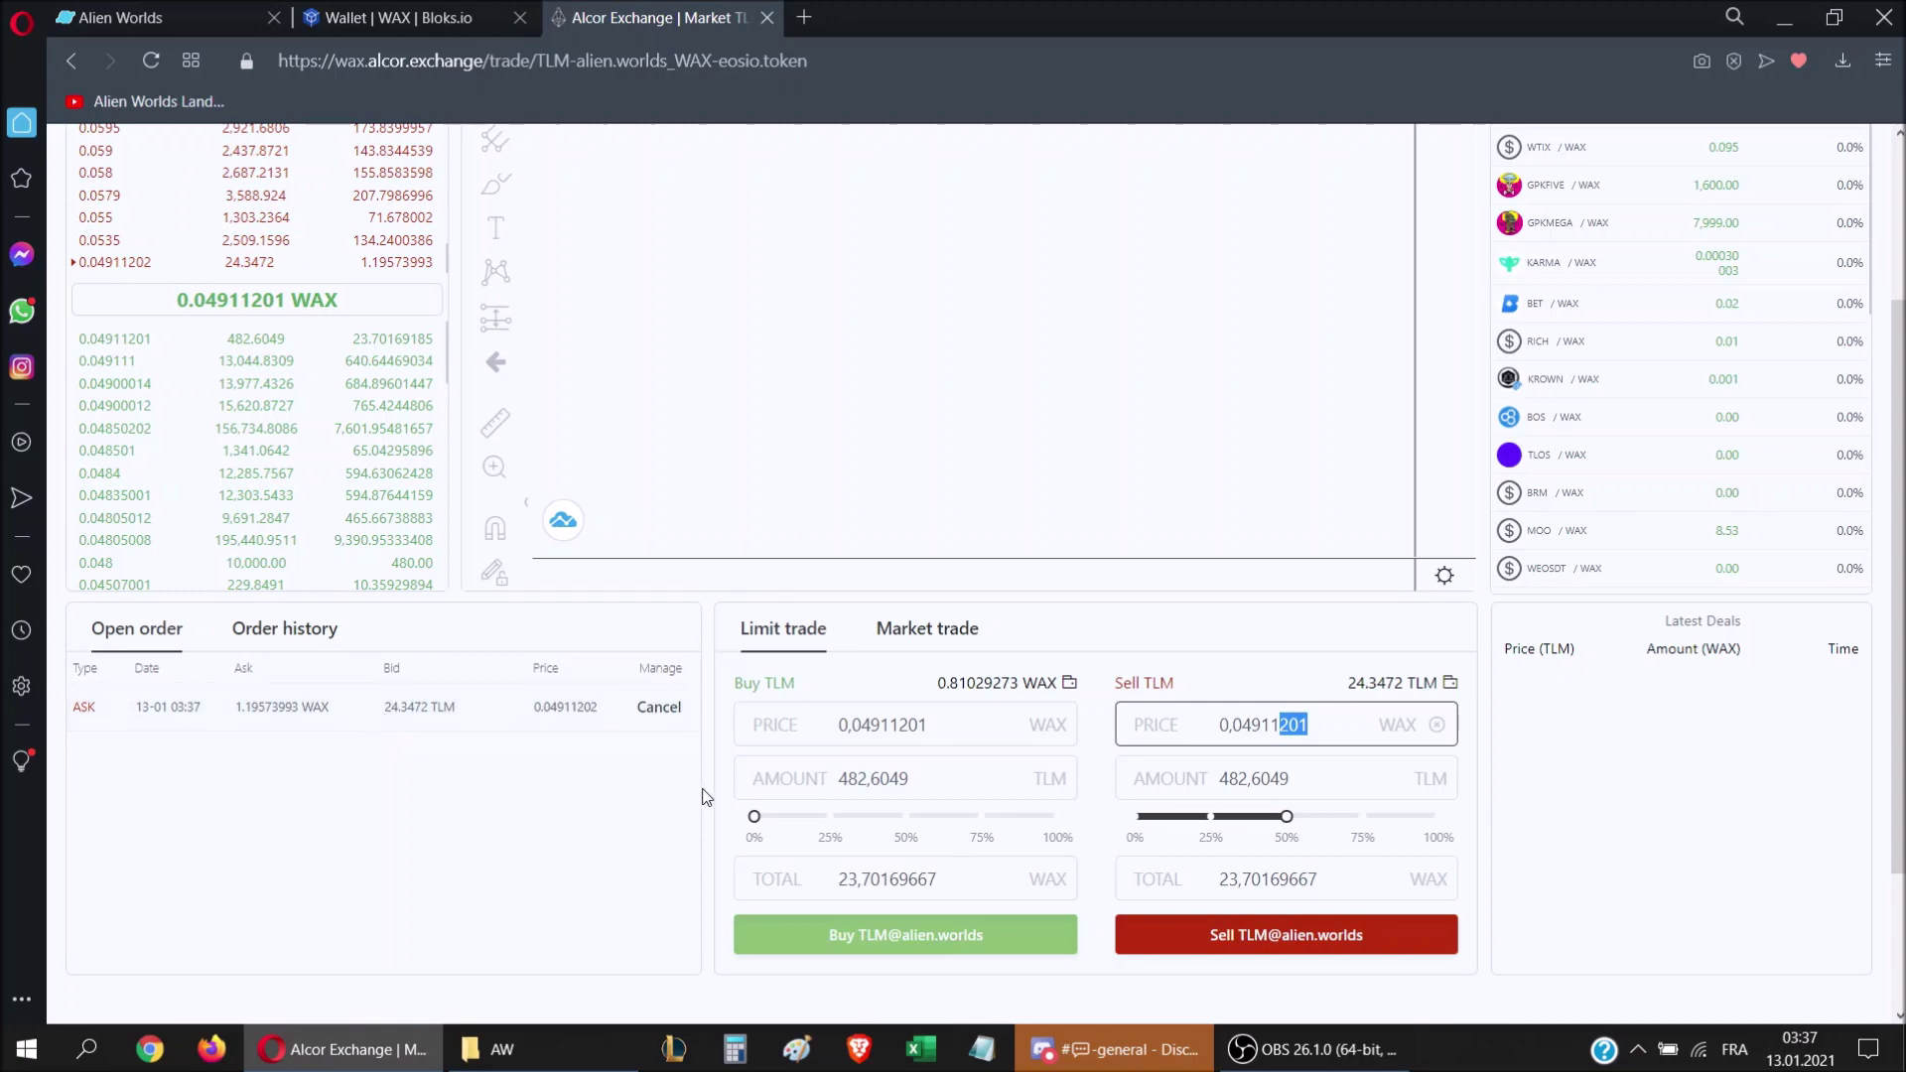
pyautogui.click(667, 715)
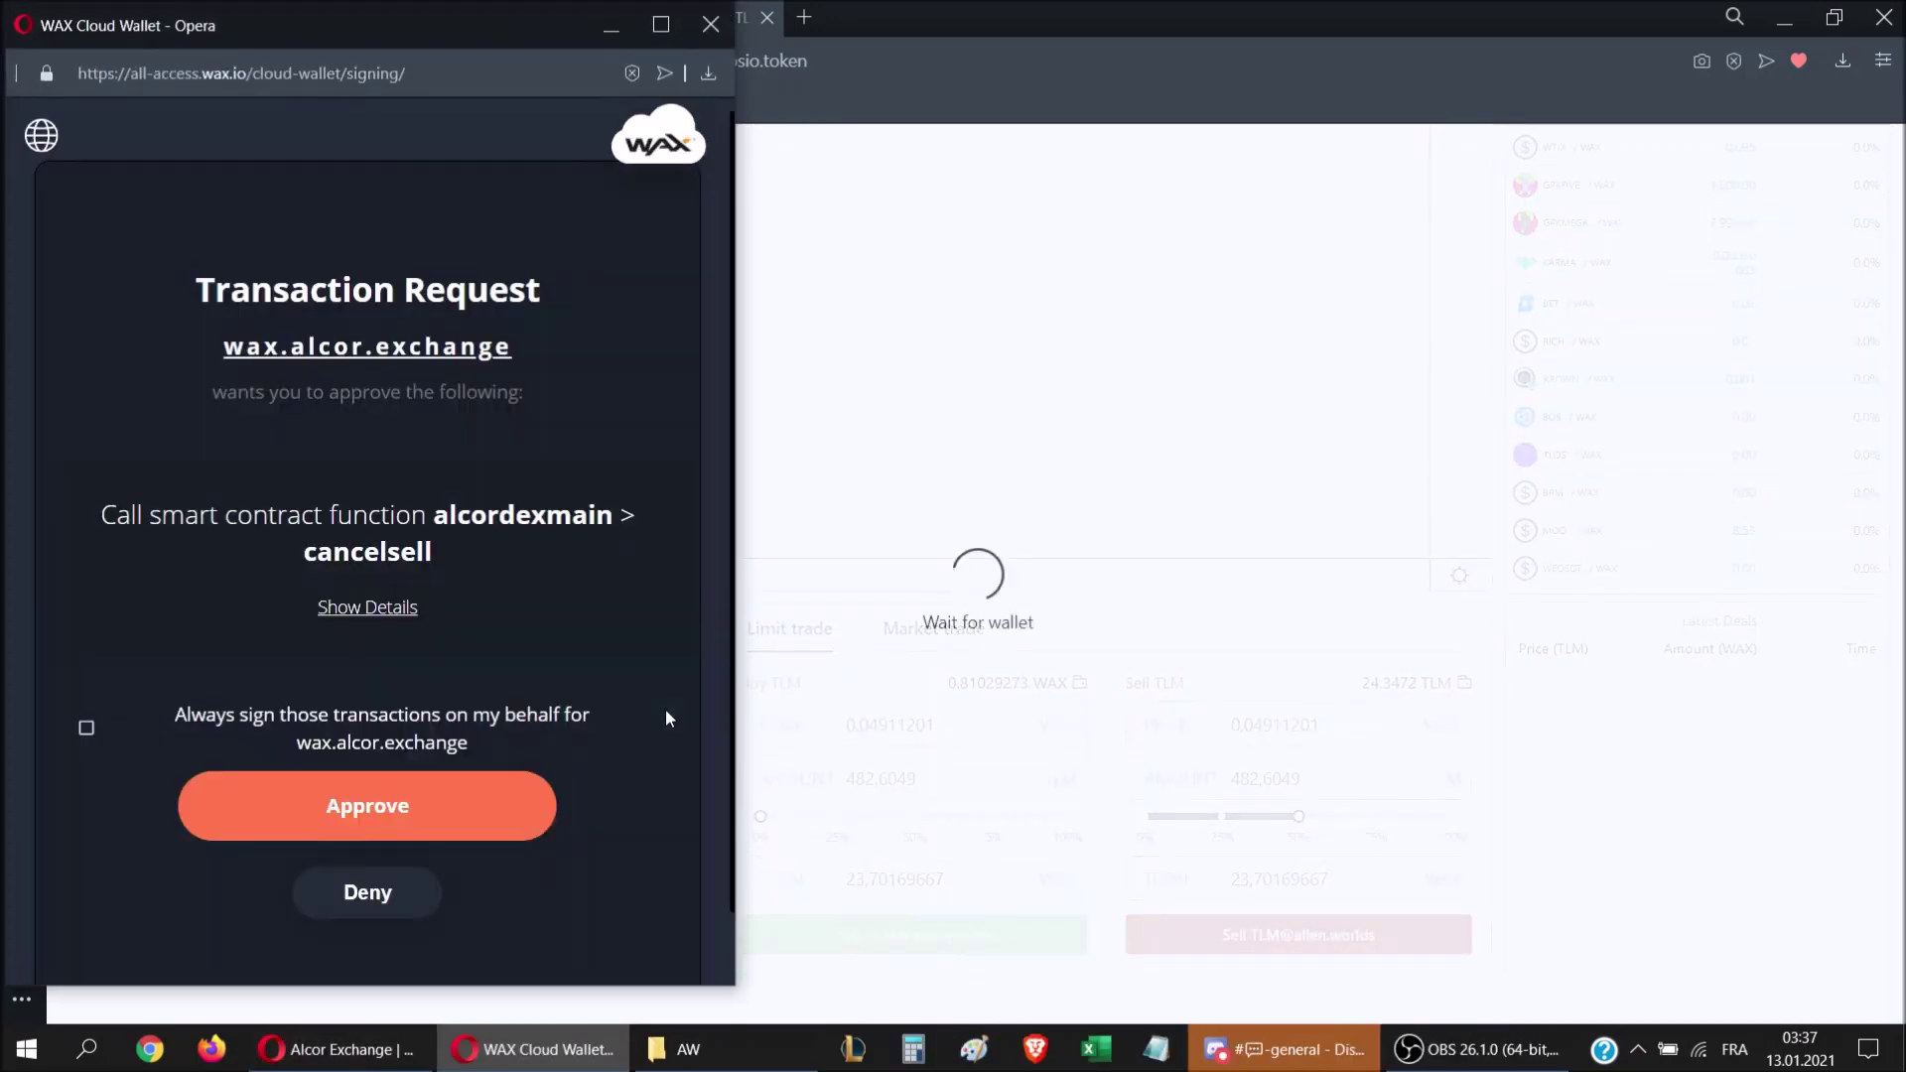
# Approve the cancelsell transaction in the WAX Cloud Wallet popup
pyautogui.click(430, 804)
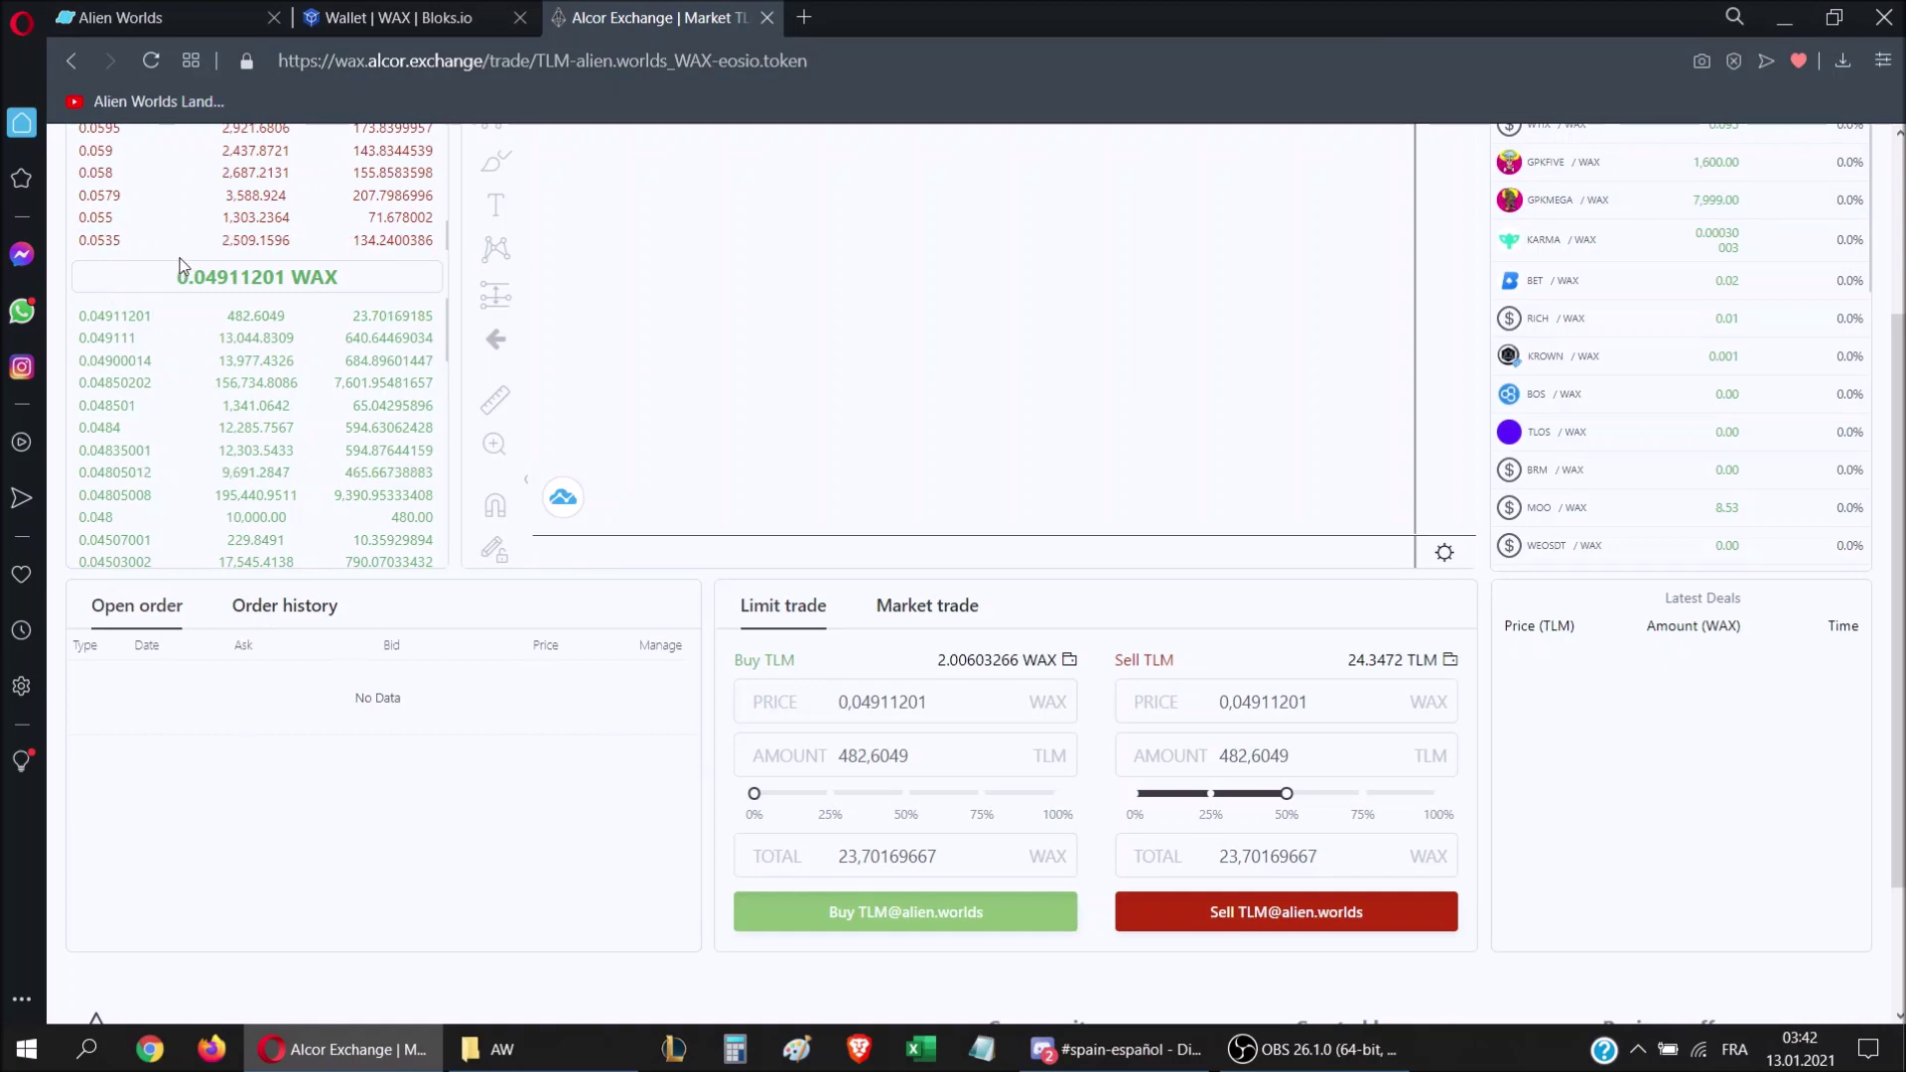
# Try selling 75% of the TLM (18,2604) at 0,04911200 WAX and approve it in the wallet
pyautogui.moveTo(939, 660); pyautogui.dragTo(974, 661)
pyautogui.click(977, 661)
pyautogui.click(1302, 704)
pyautogui.moveTo(1304, 707); pyautogui.dragTo(1312, 707)
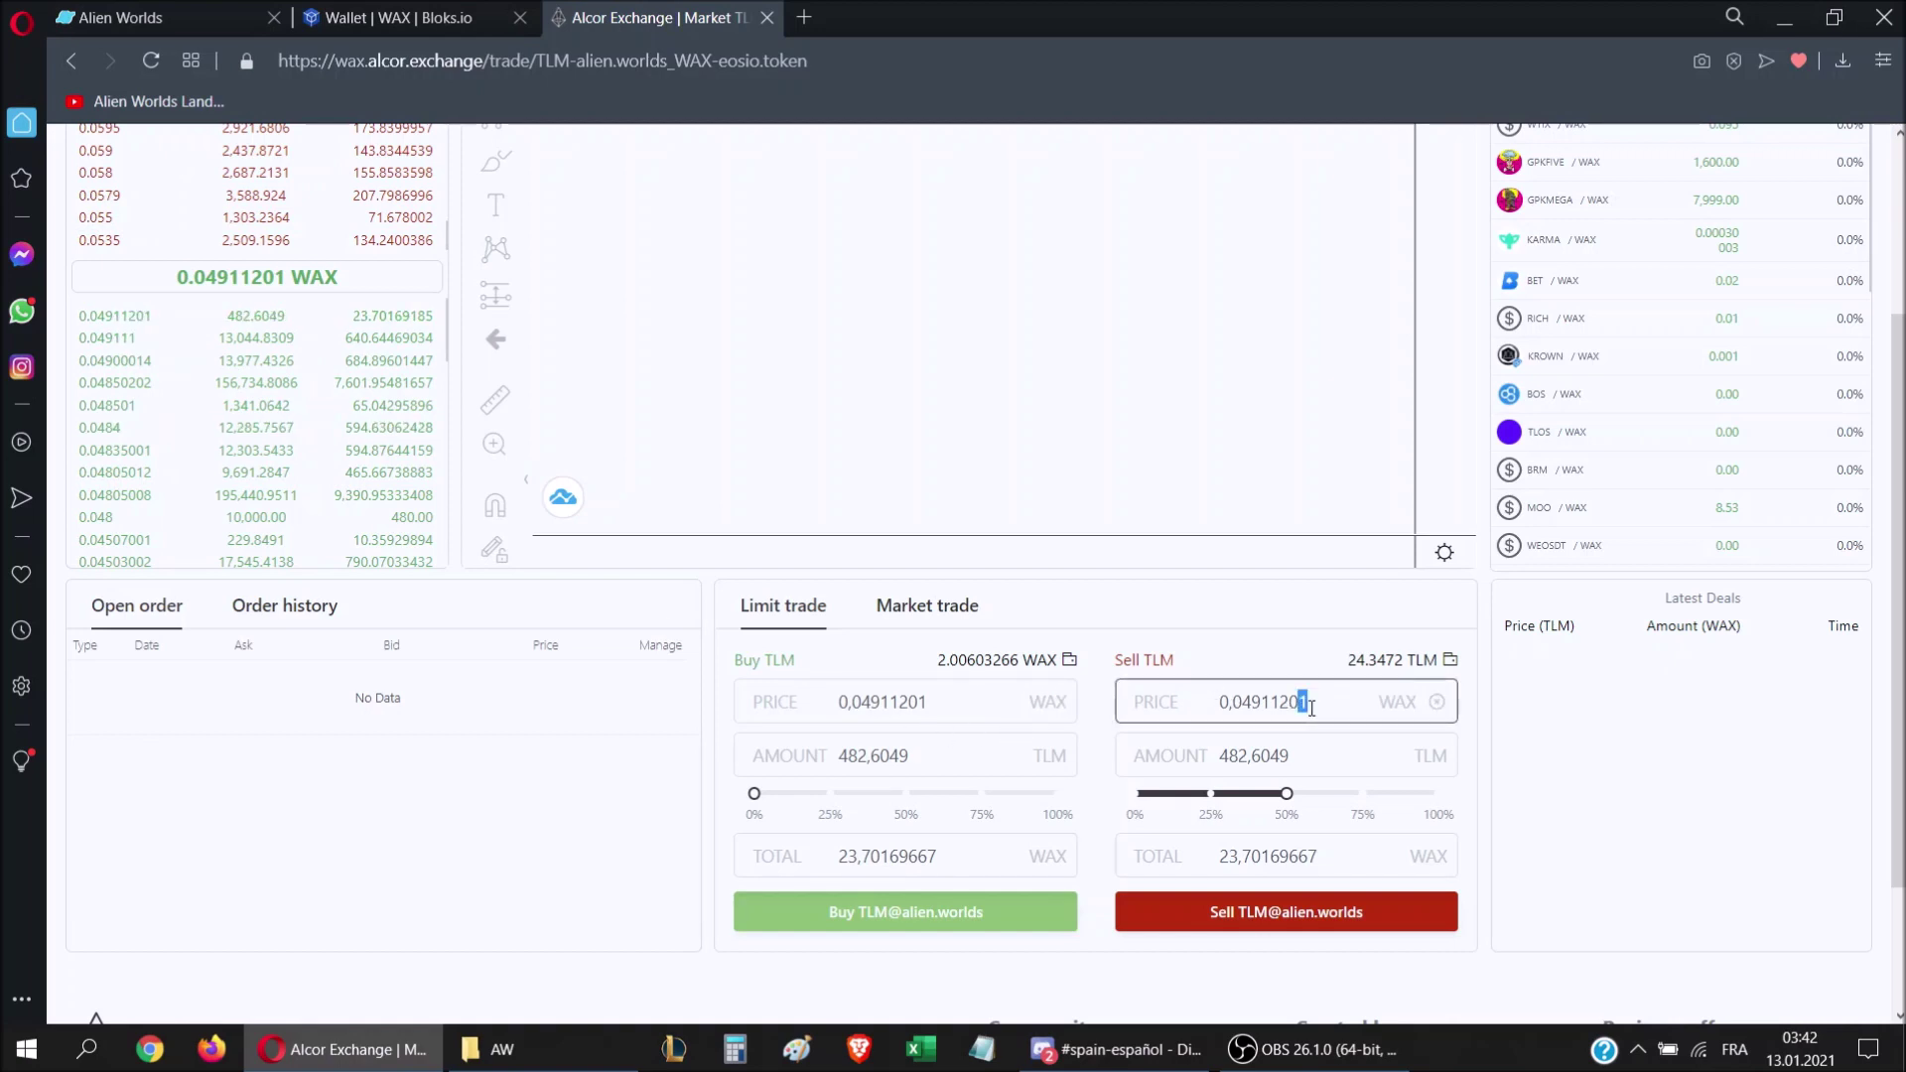
pyautogui.write('0')
pyautogui.moveTo(1287, 794)
pyautogui.mouseDown()
pyautogui.moveTo(1442, 796)
pyautogui.moveTo(1393, 812)
pyautogui.mouseUp()
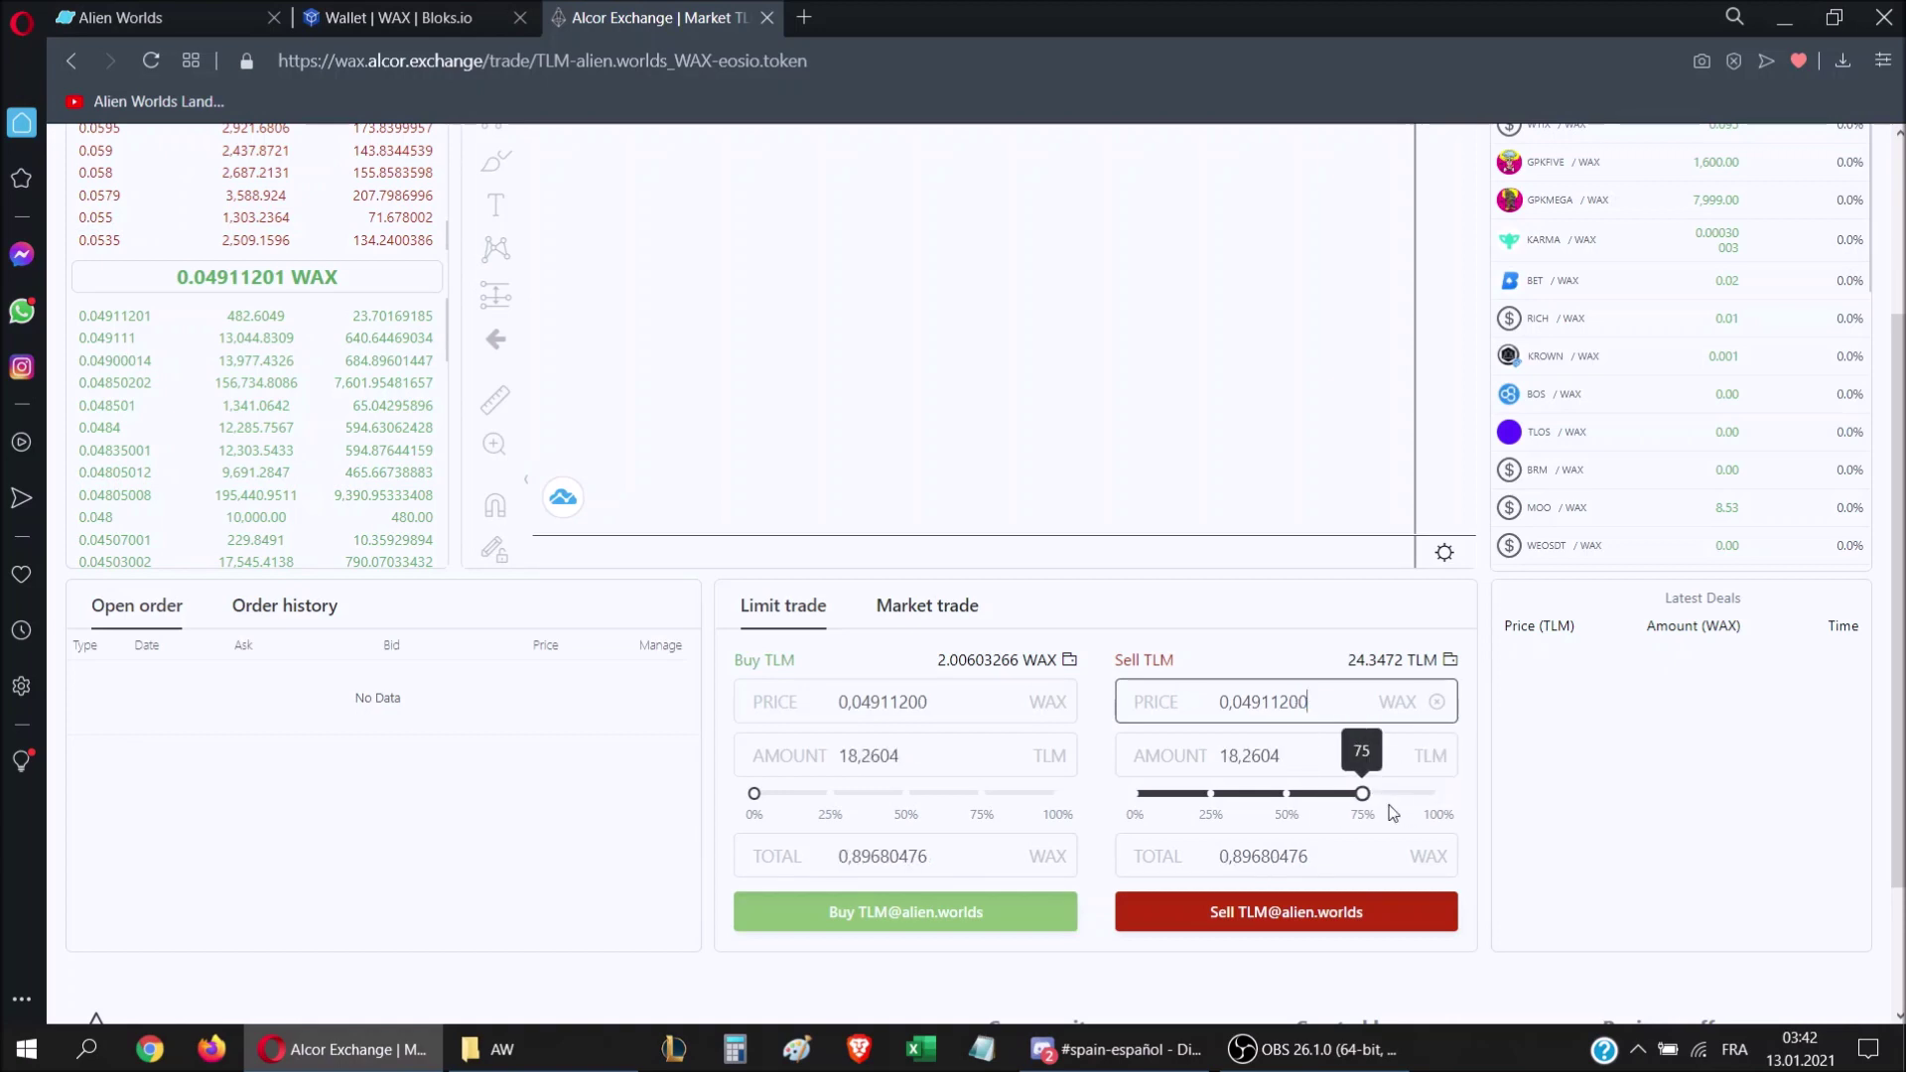
pyautogui.click(1332, 910)
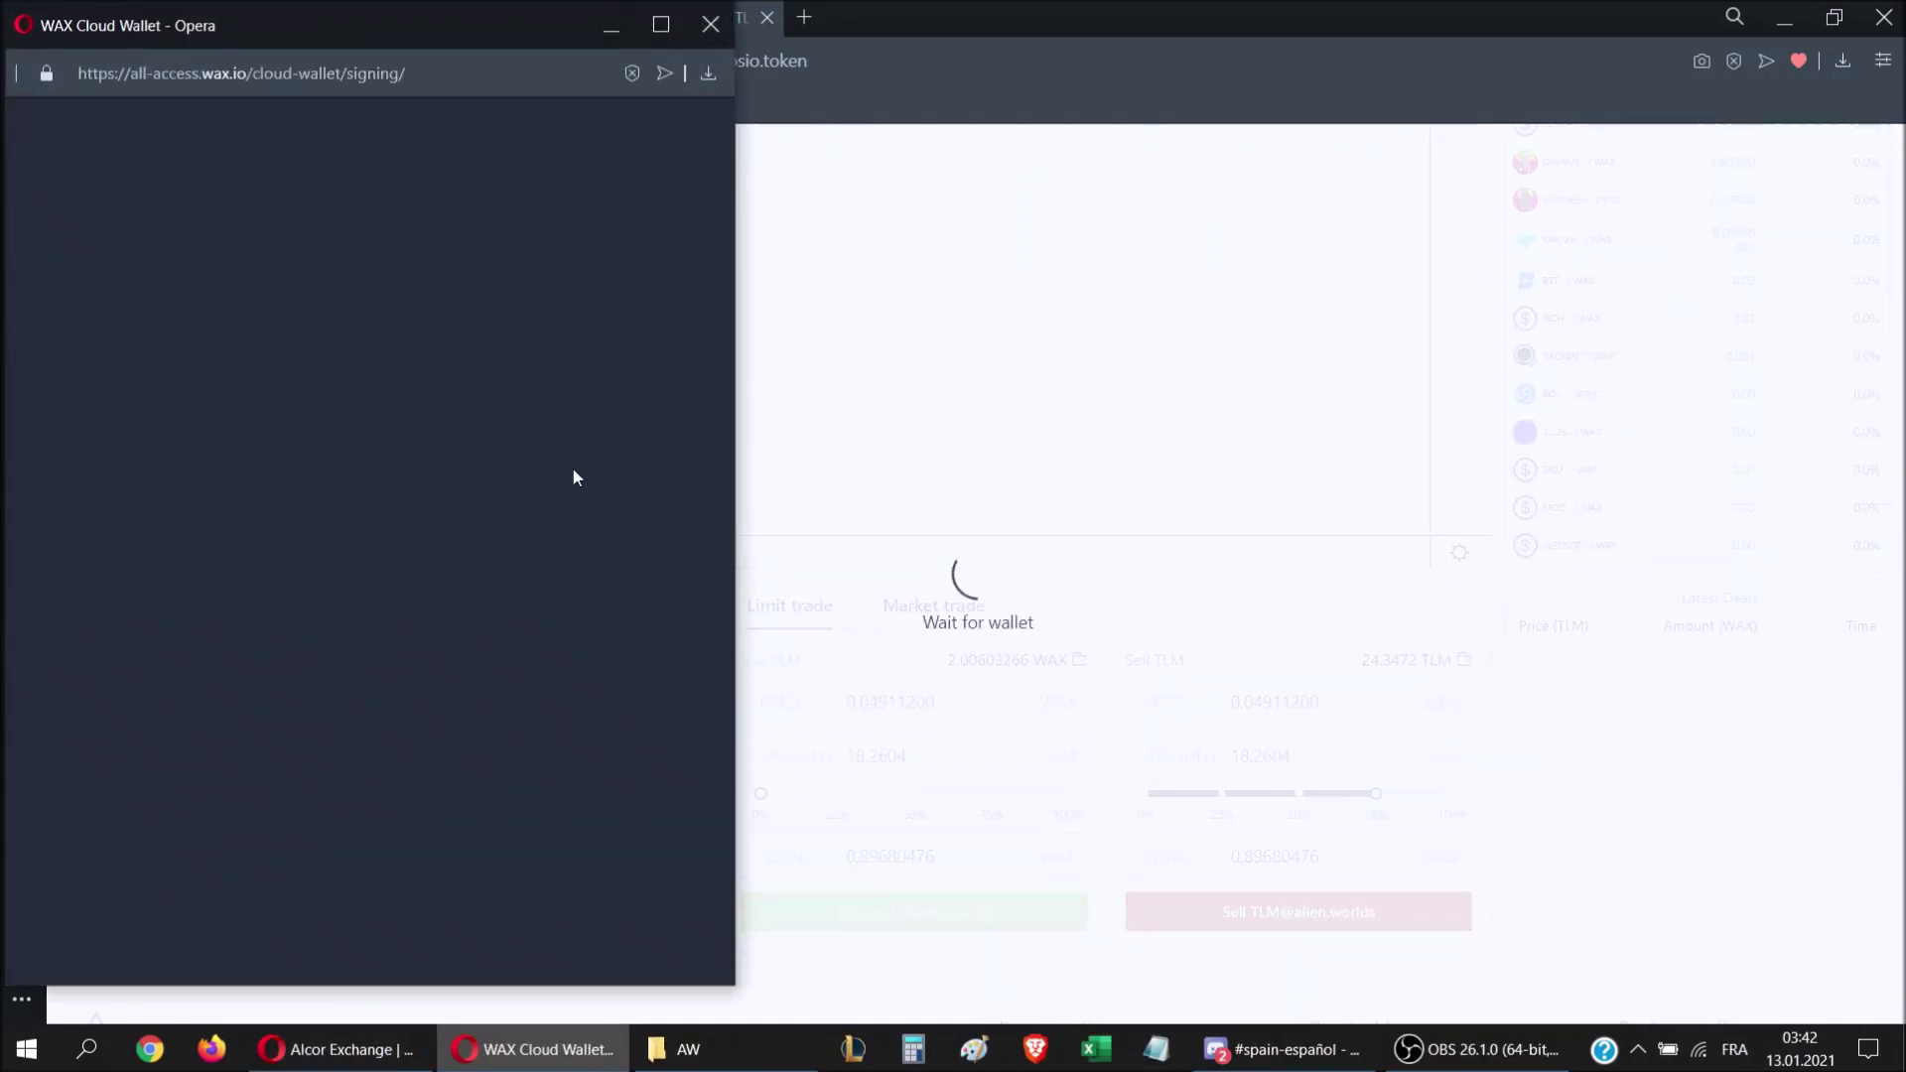
pyautogui.click(467, 756)
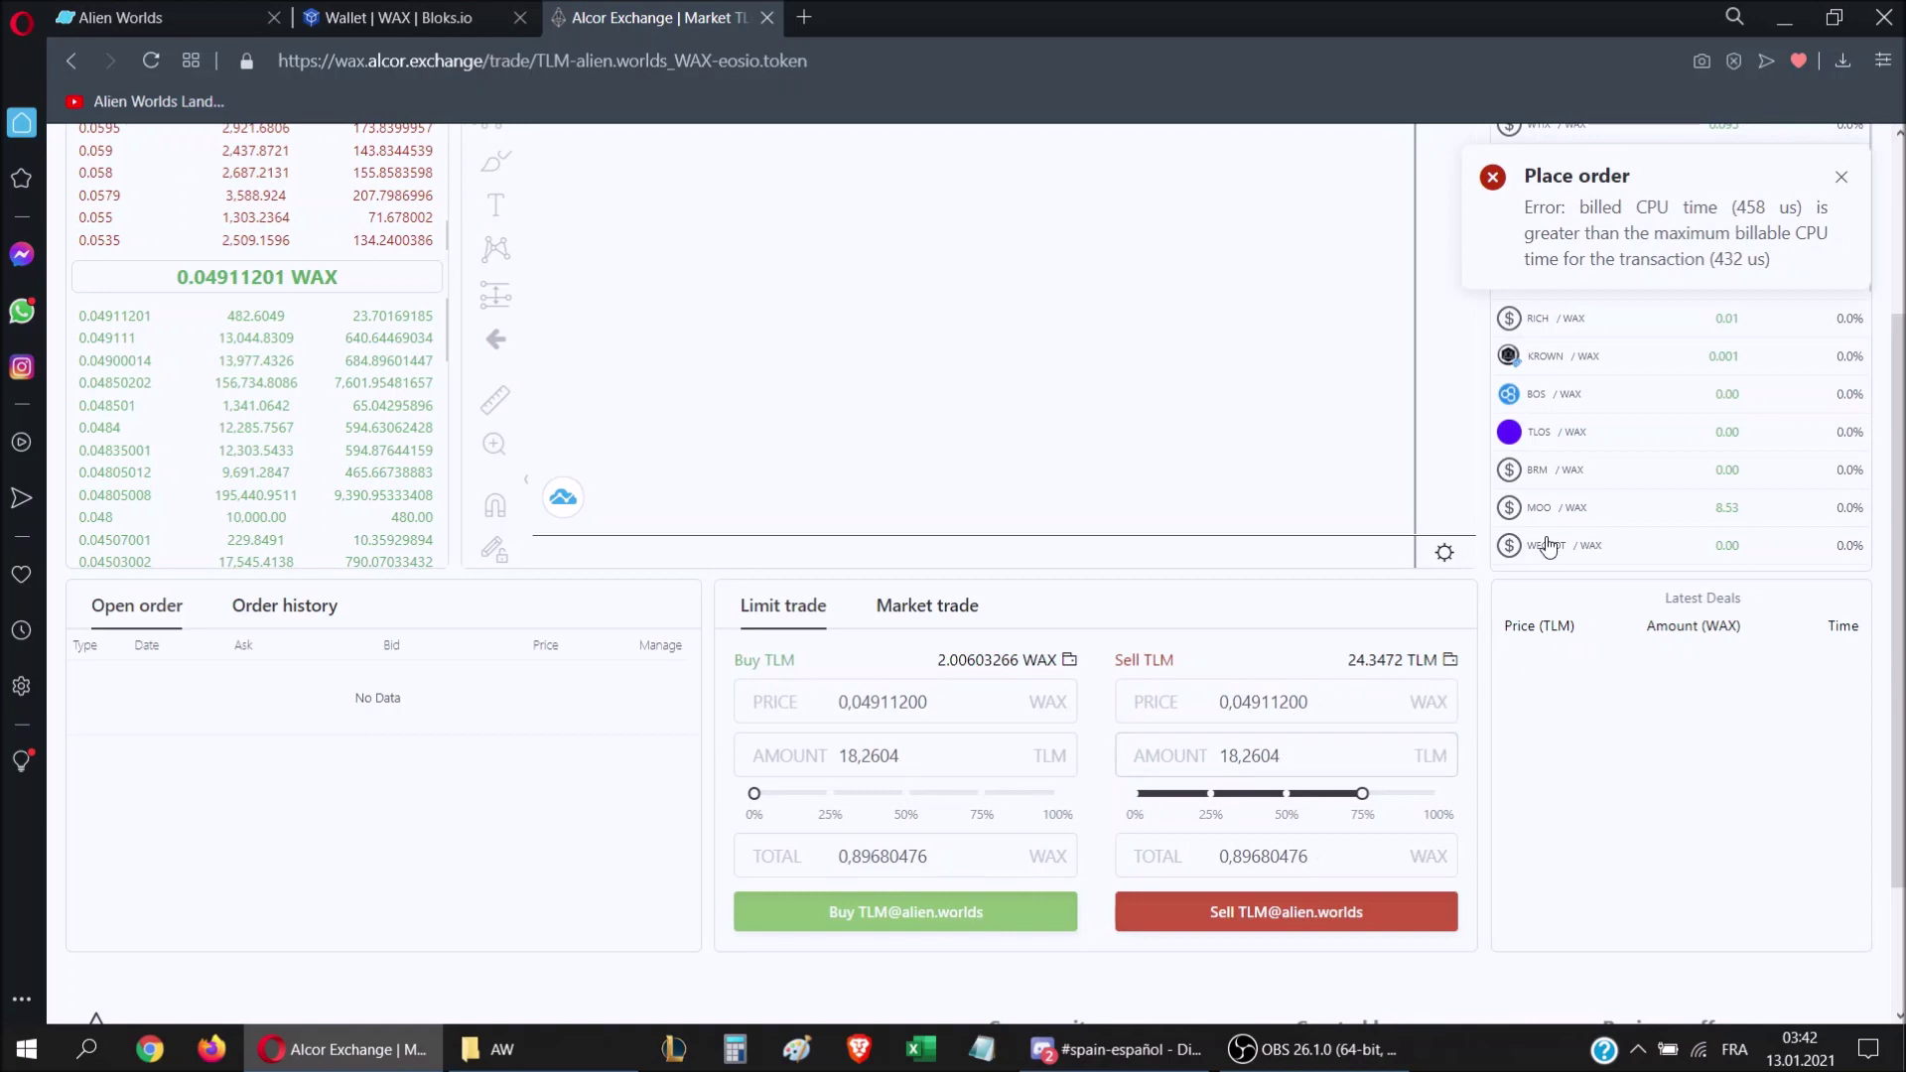
# Review the CPU time error, copy the 2.00603266 WAX balance, and return to Bloks.io
pyautogui.moveTo(1792, 256); pyautogui.dragTo(1701, 199)
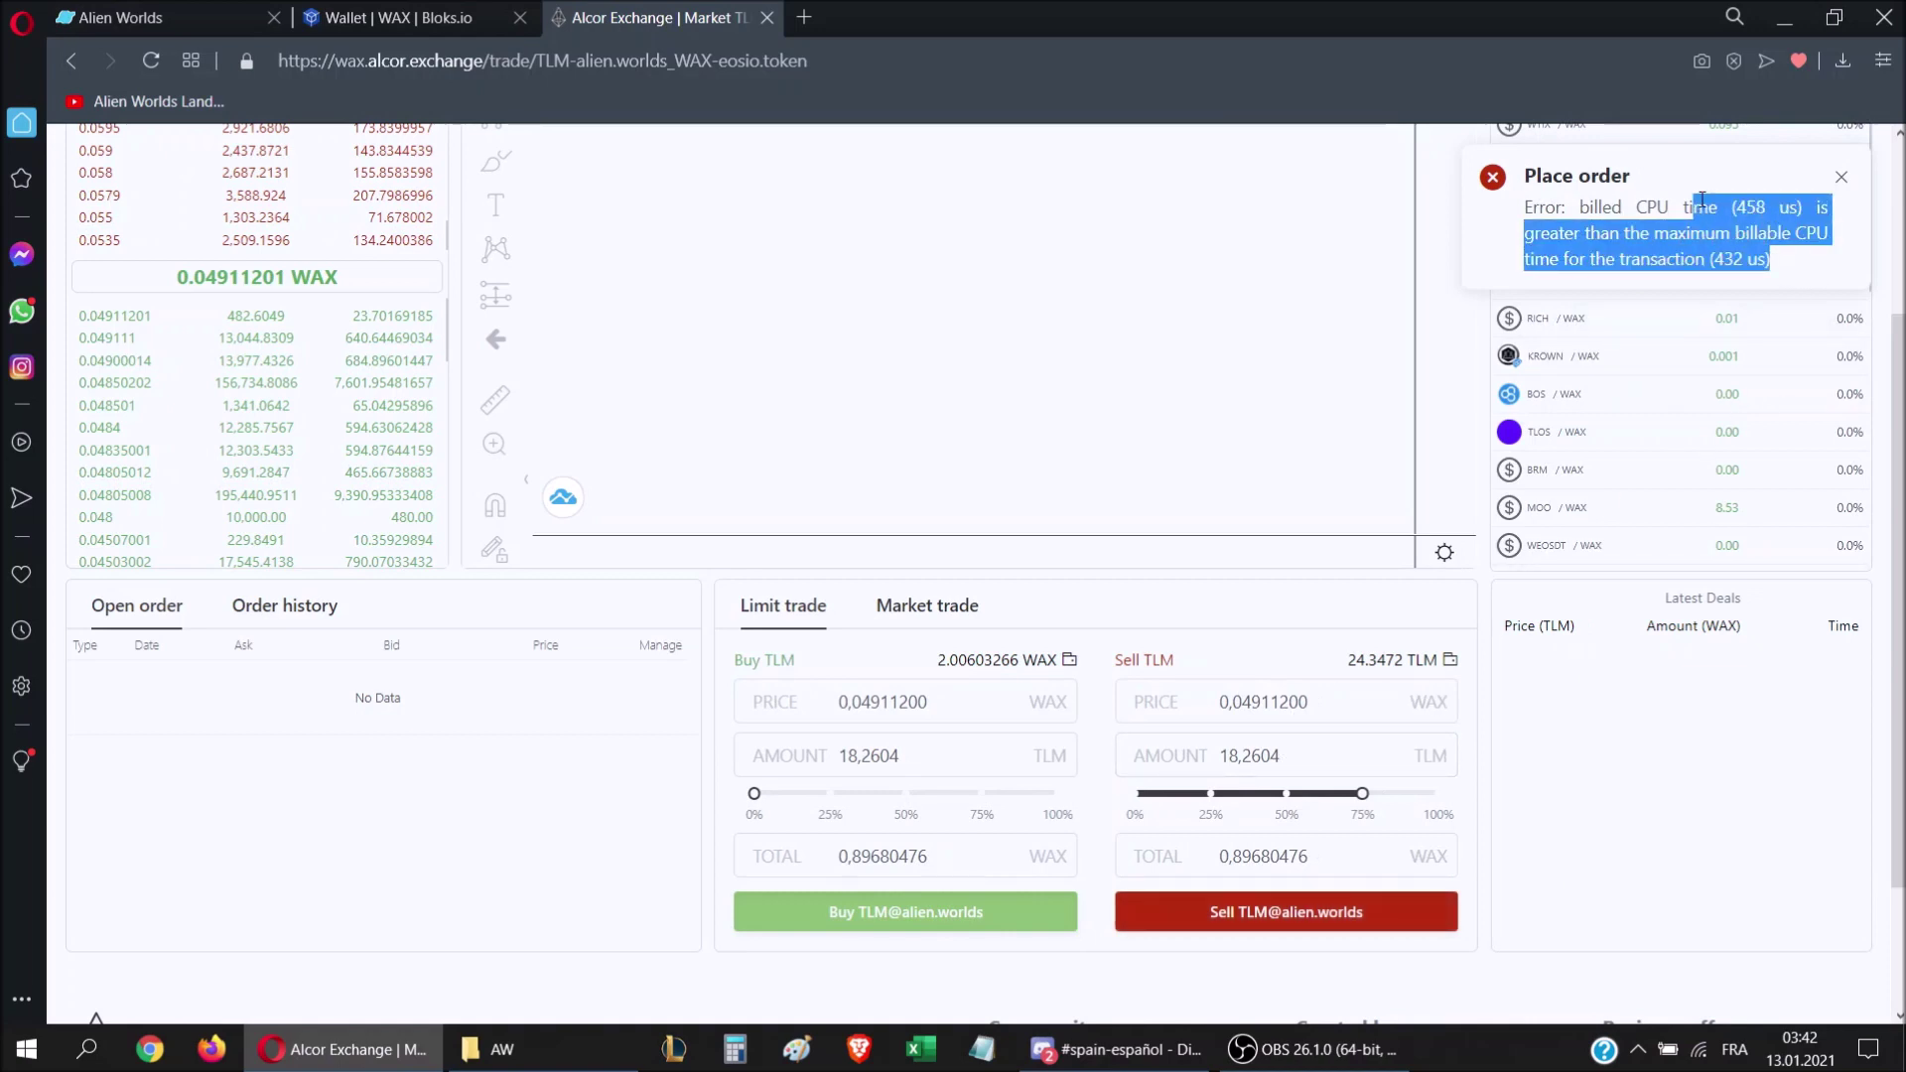
pyautogui.click(1783, 260)
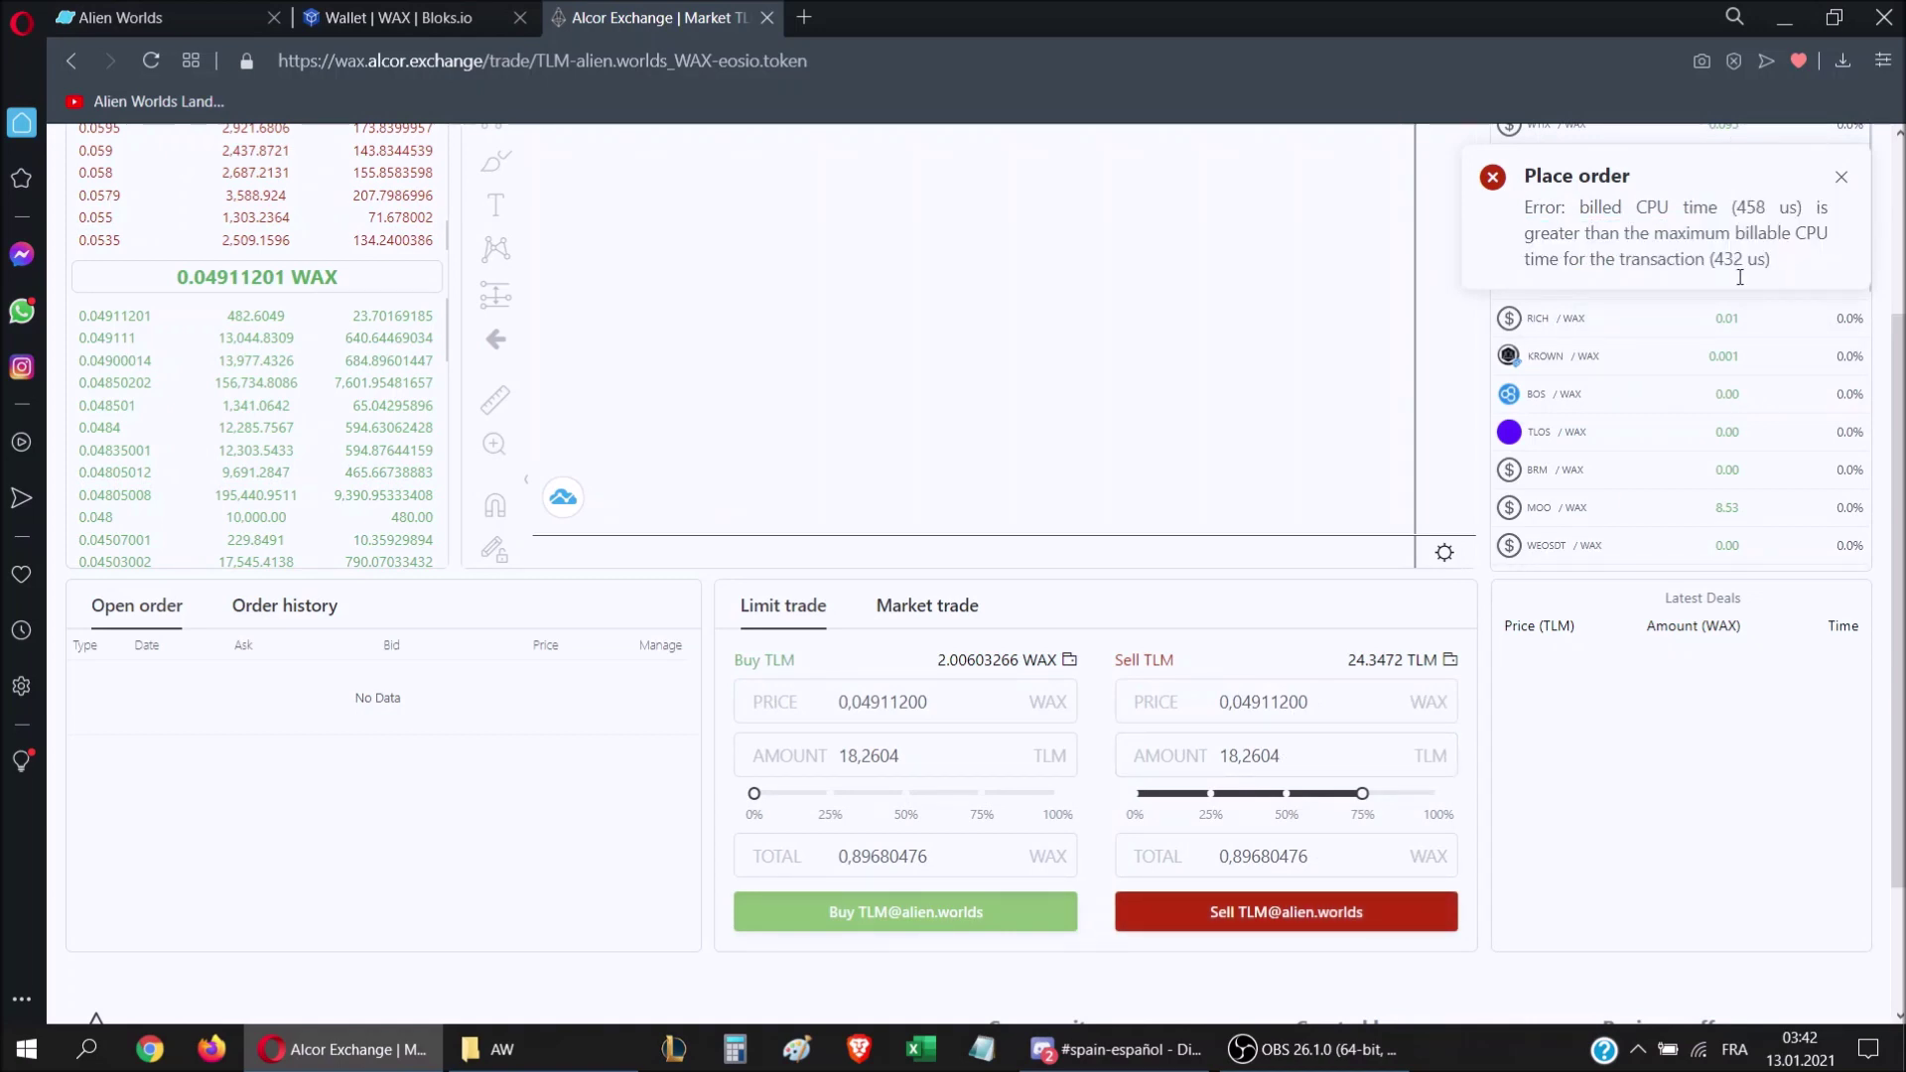
pyautogui.doubleClick(948, 661)
pyautogui.click(998, 663)
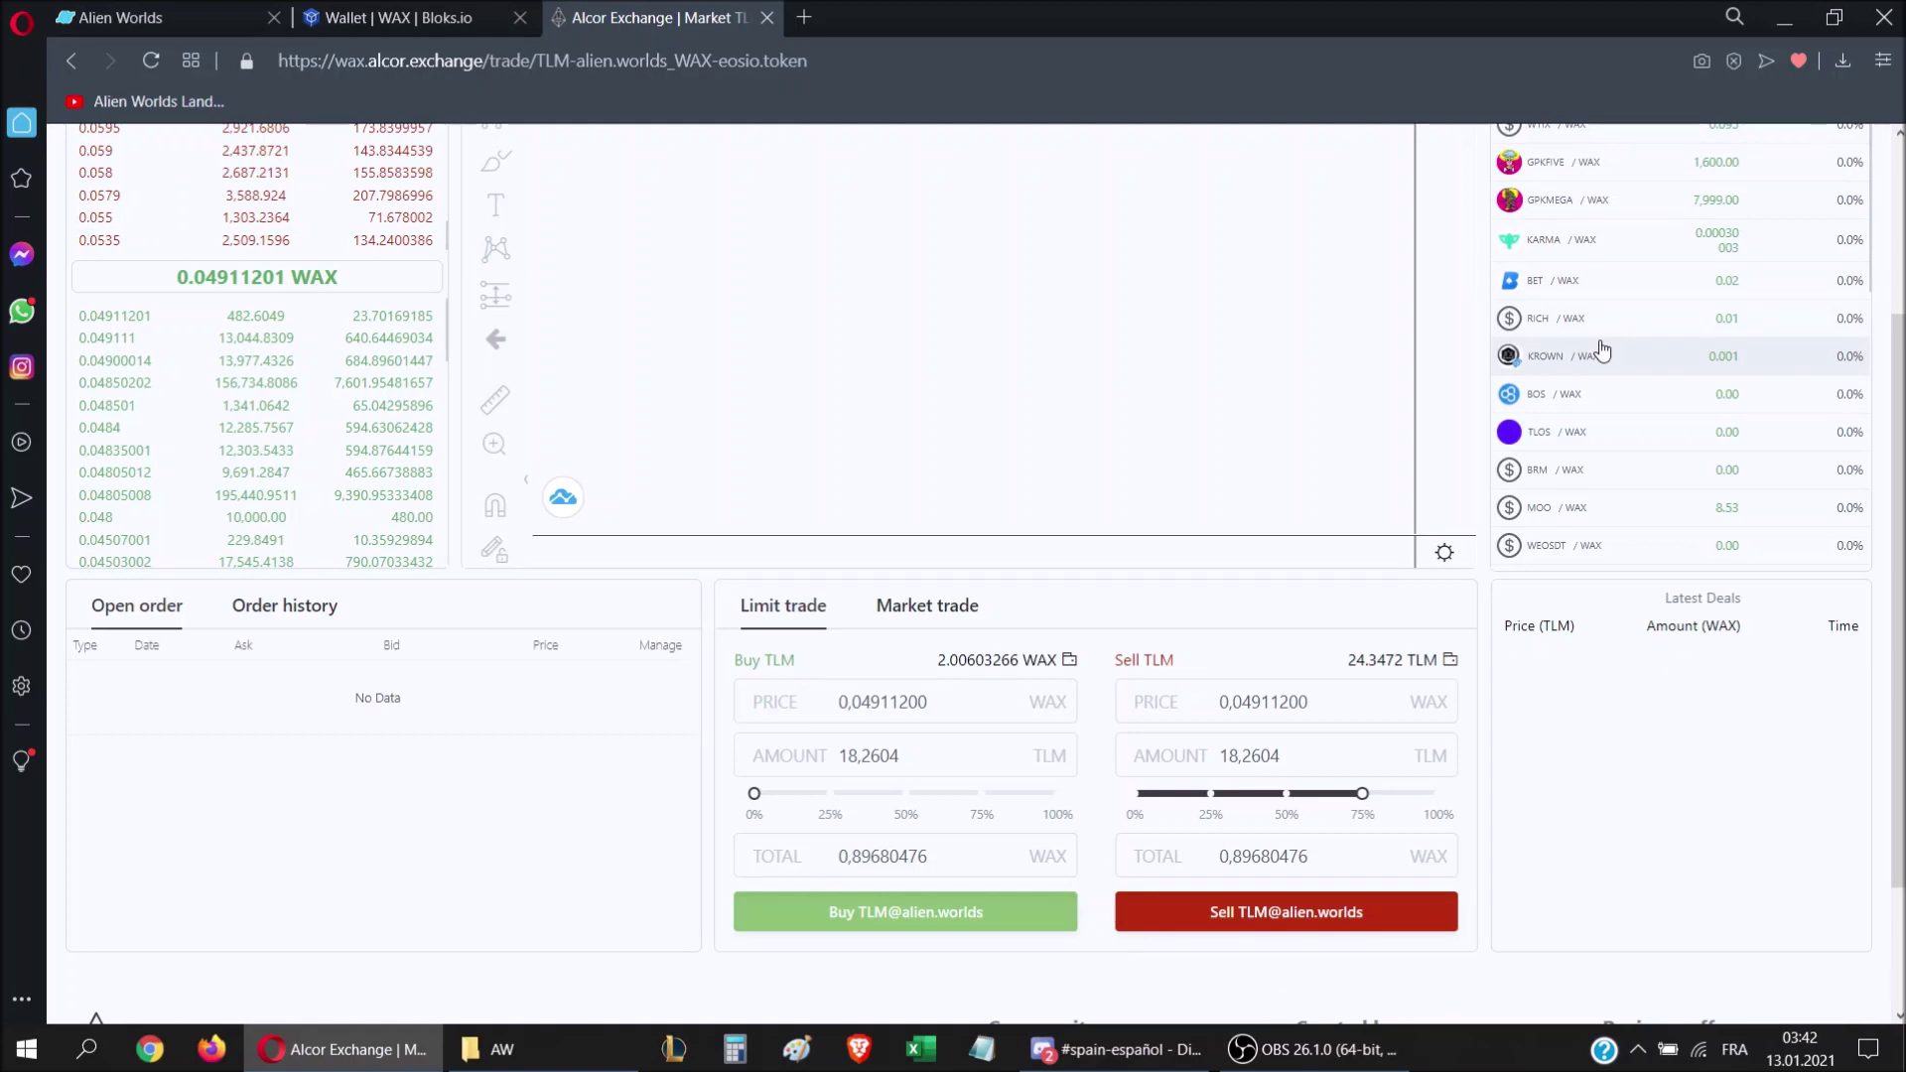
pyautogui.moveTo(939, 660); pyautogui.dragTo(989, 658)
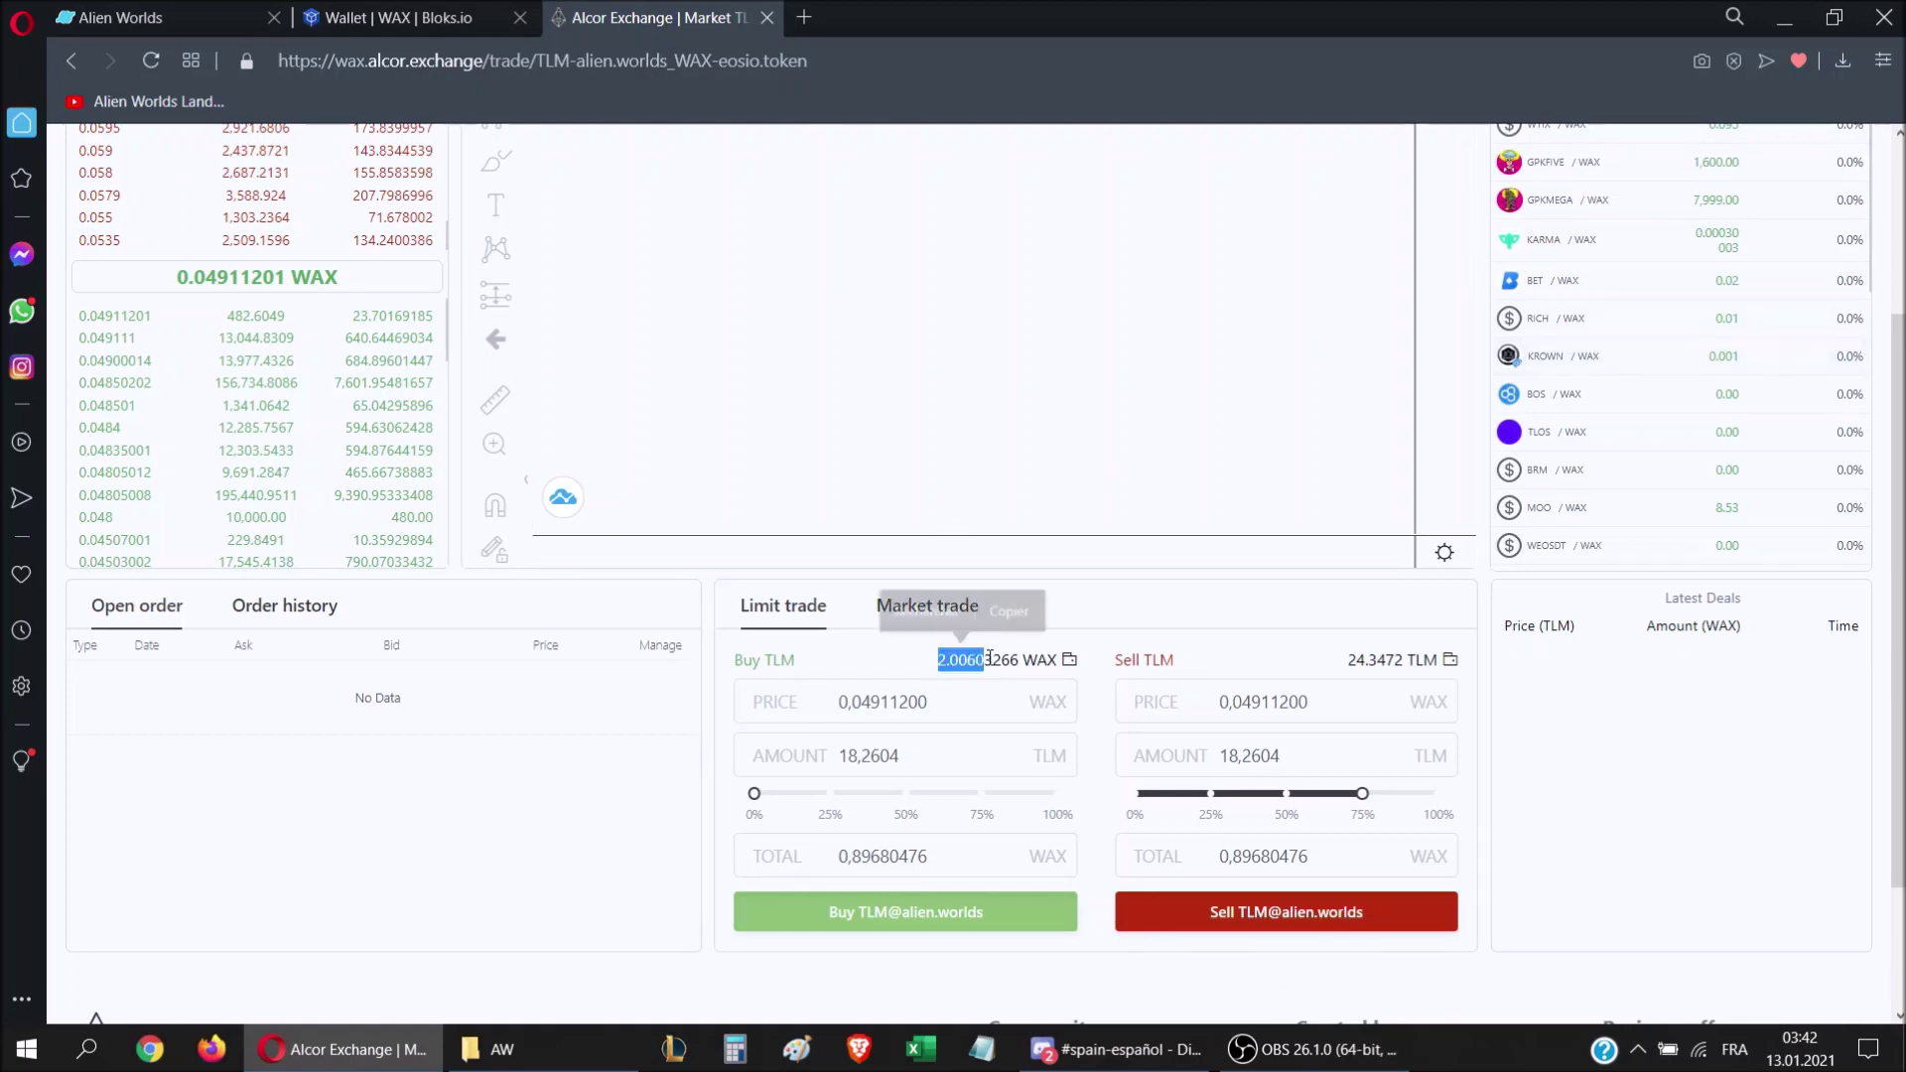
pyautogui.click(1008, 610)
pyautogui.click(397, 17)
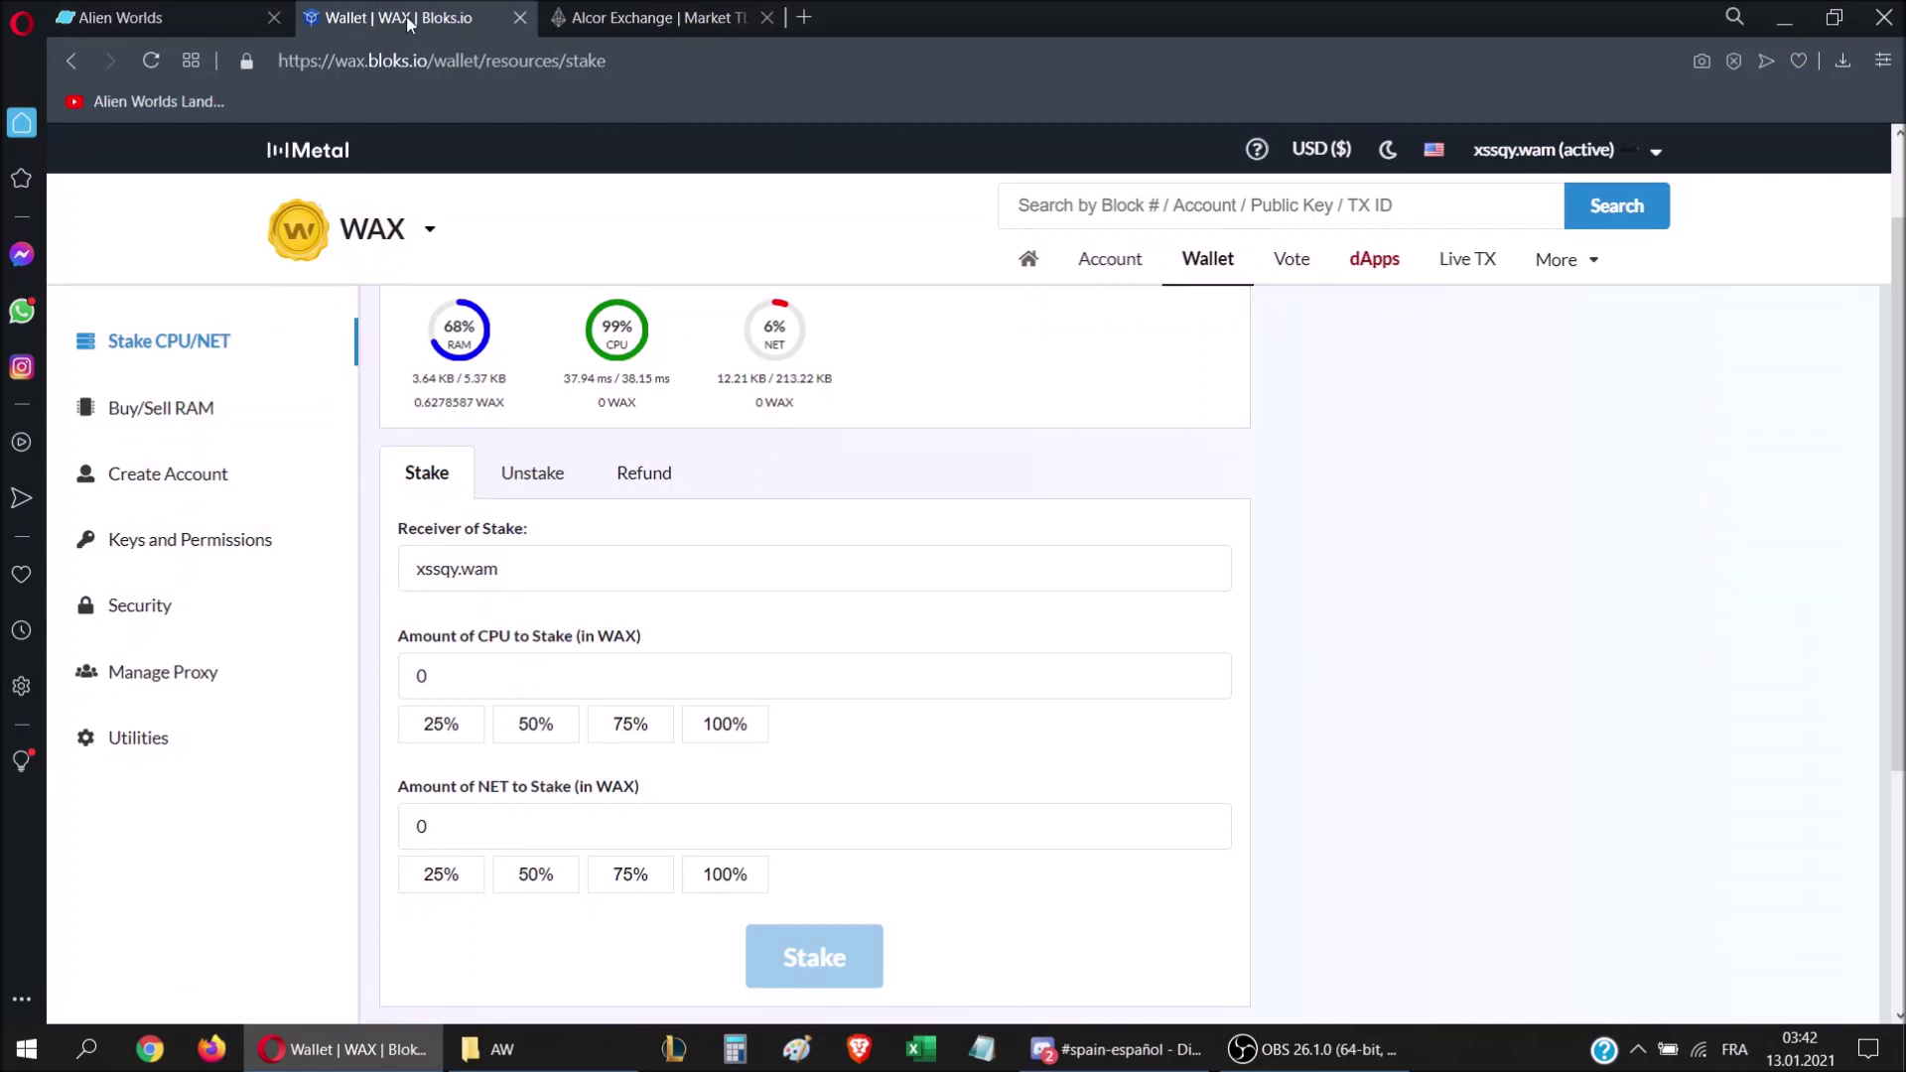
# Look at the token transfer page, then go back to the Stake CPU/NET form
pyautogui.scroll(2, 263, 447)
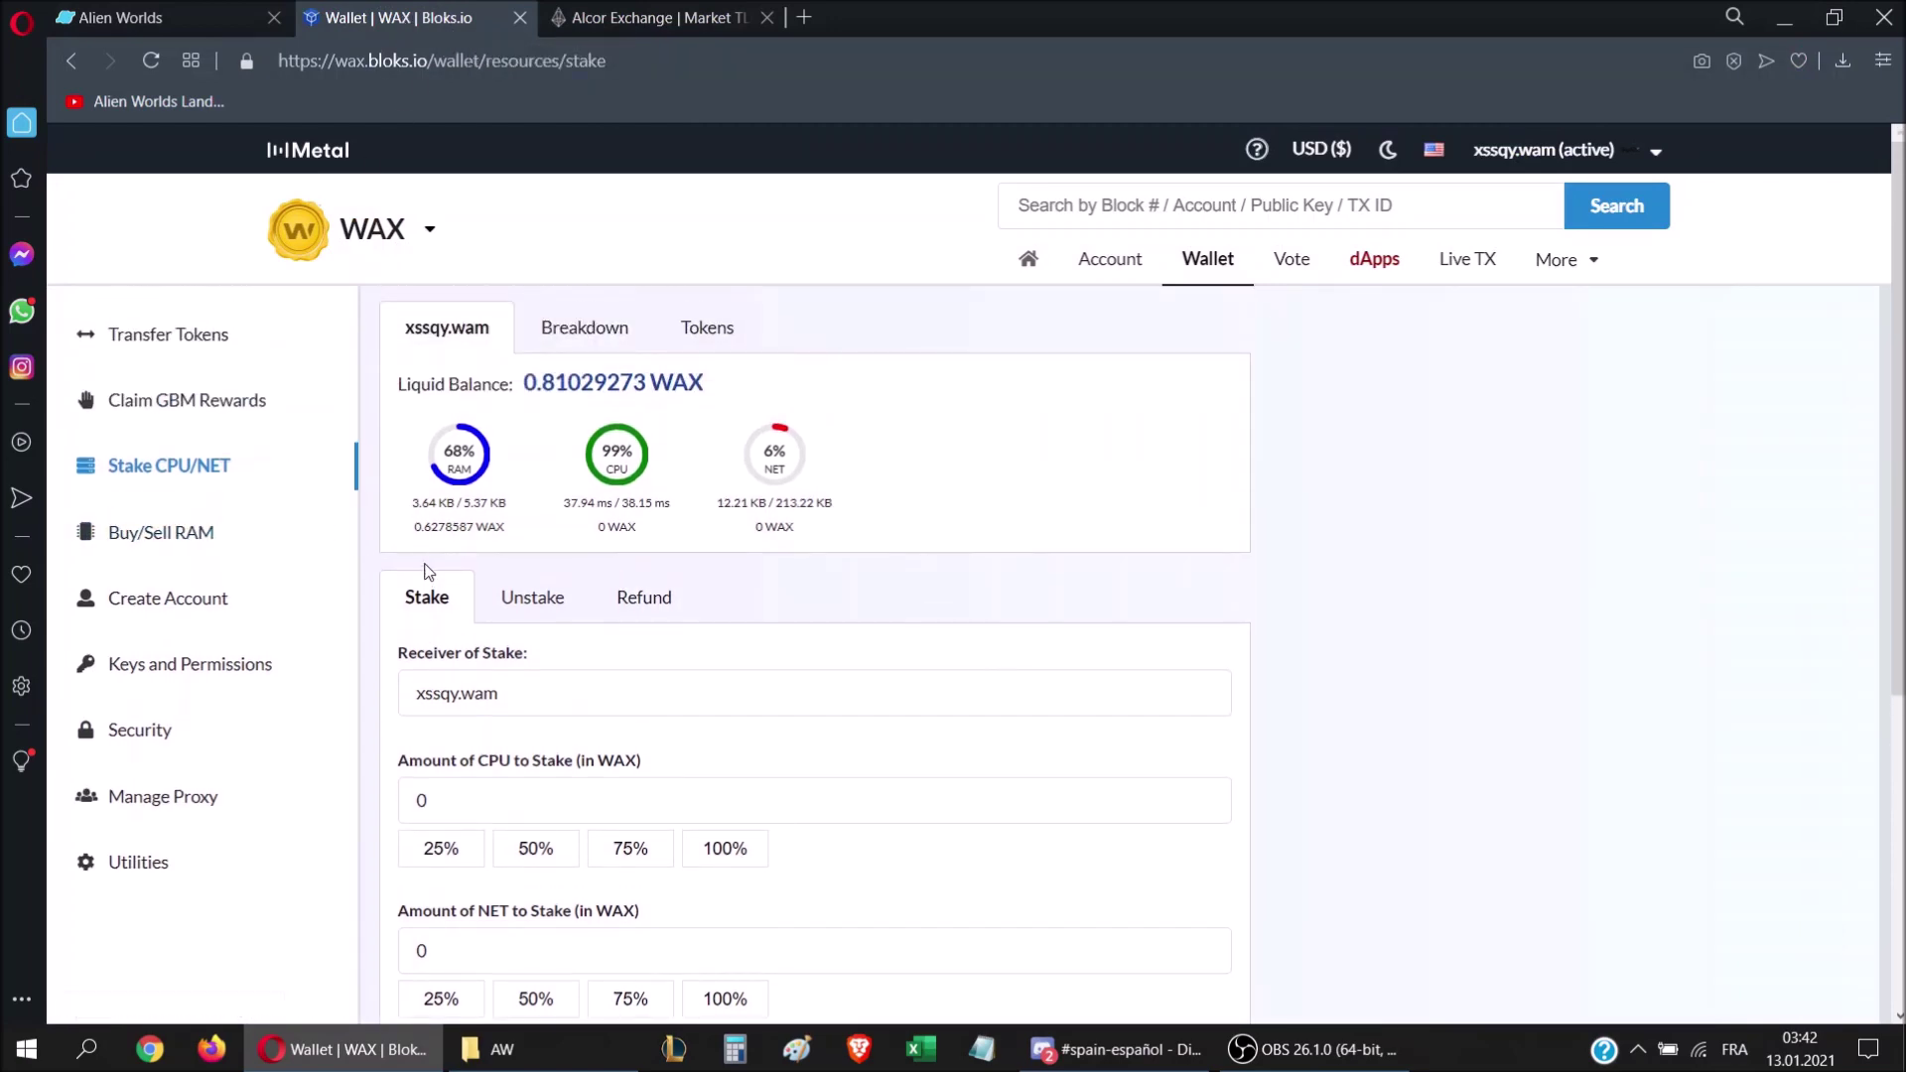
pyautogui.click(1225, 270)
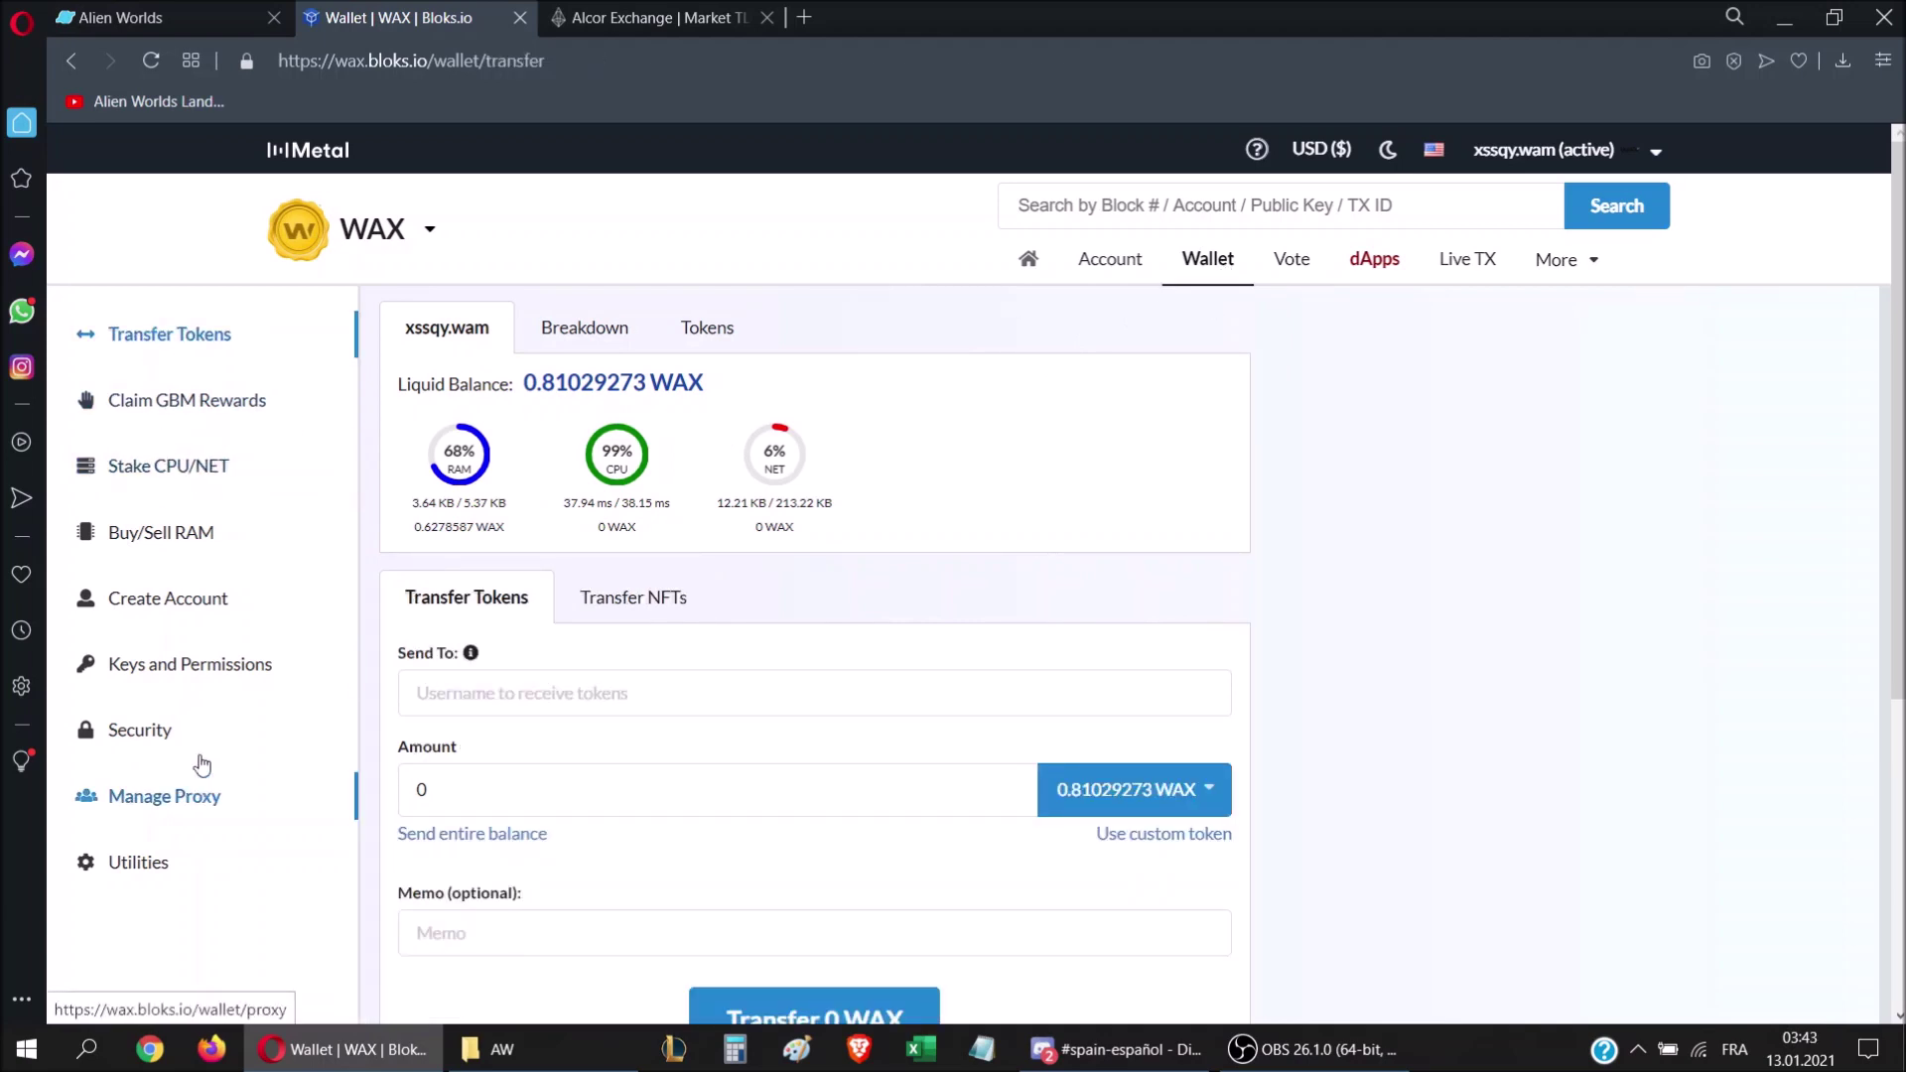
pyautogui.click(183, 479)
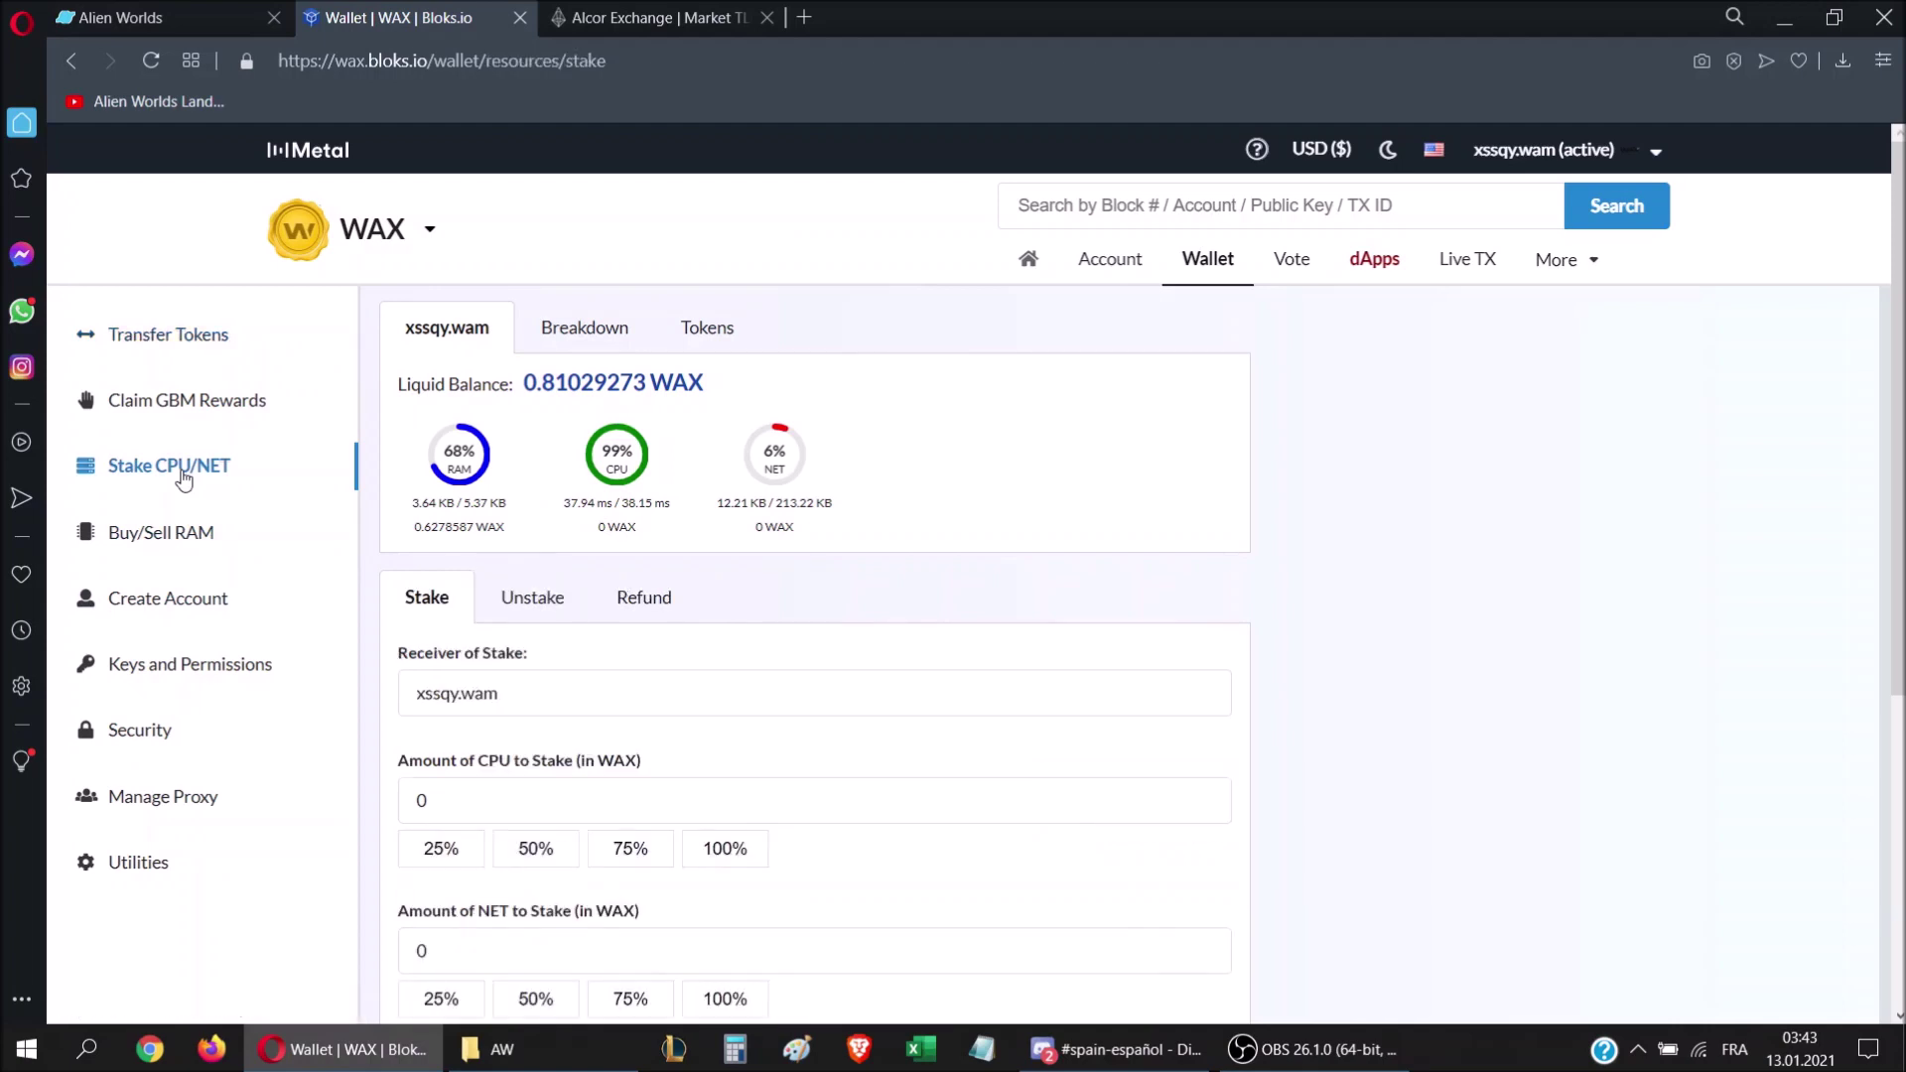
pyautogui.scroll(-3, 691, 751)
pyautogui.scroll(3, 629, 559)
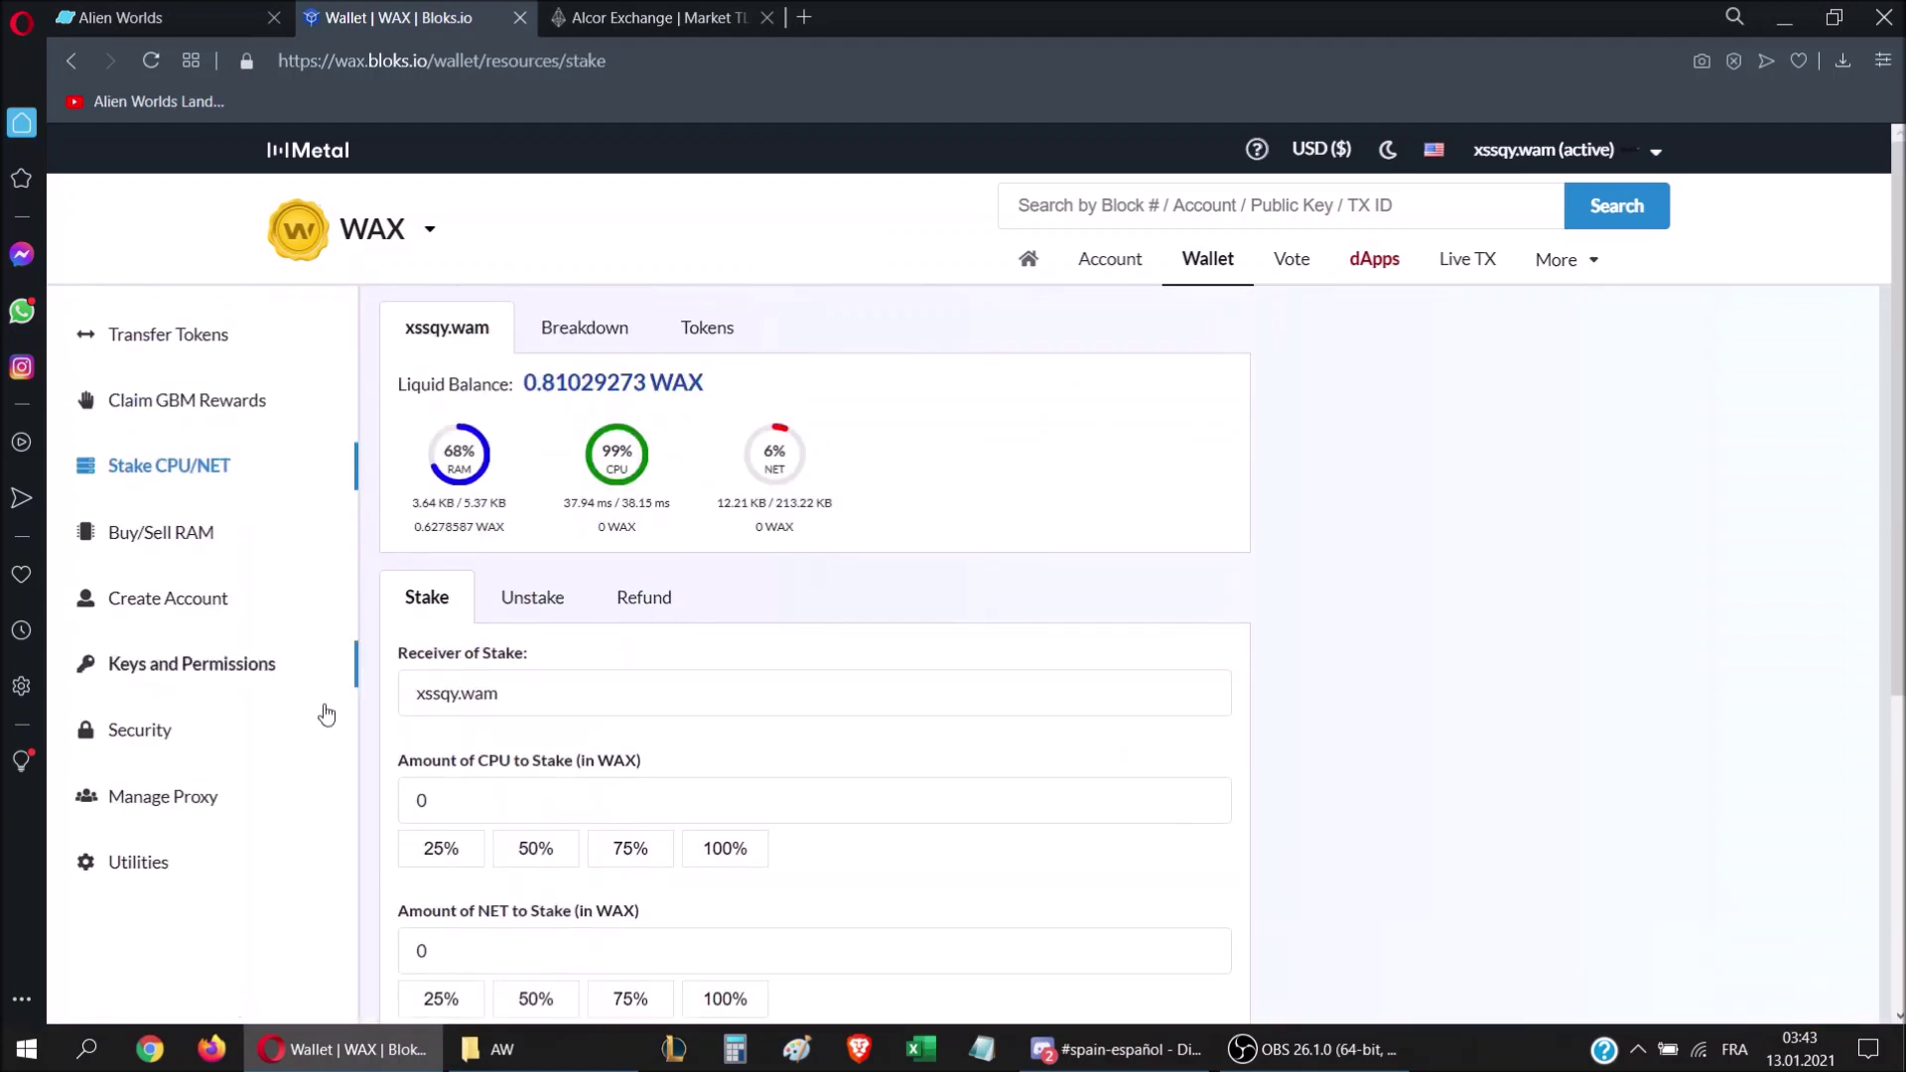
pyautogui.scroll(-3, 821, 694)
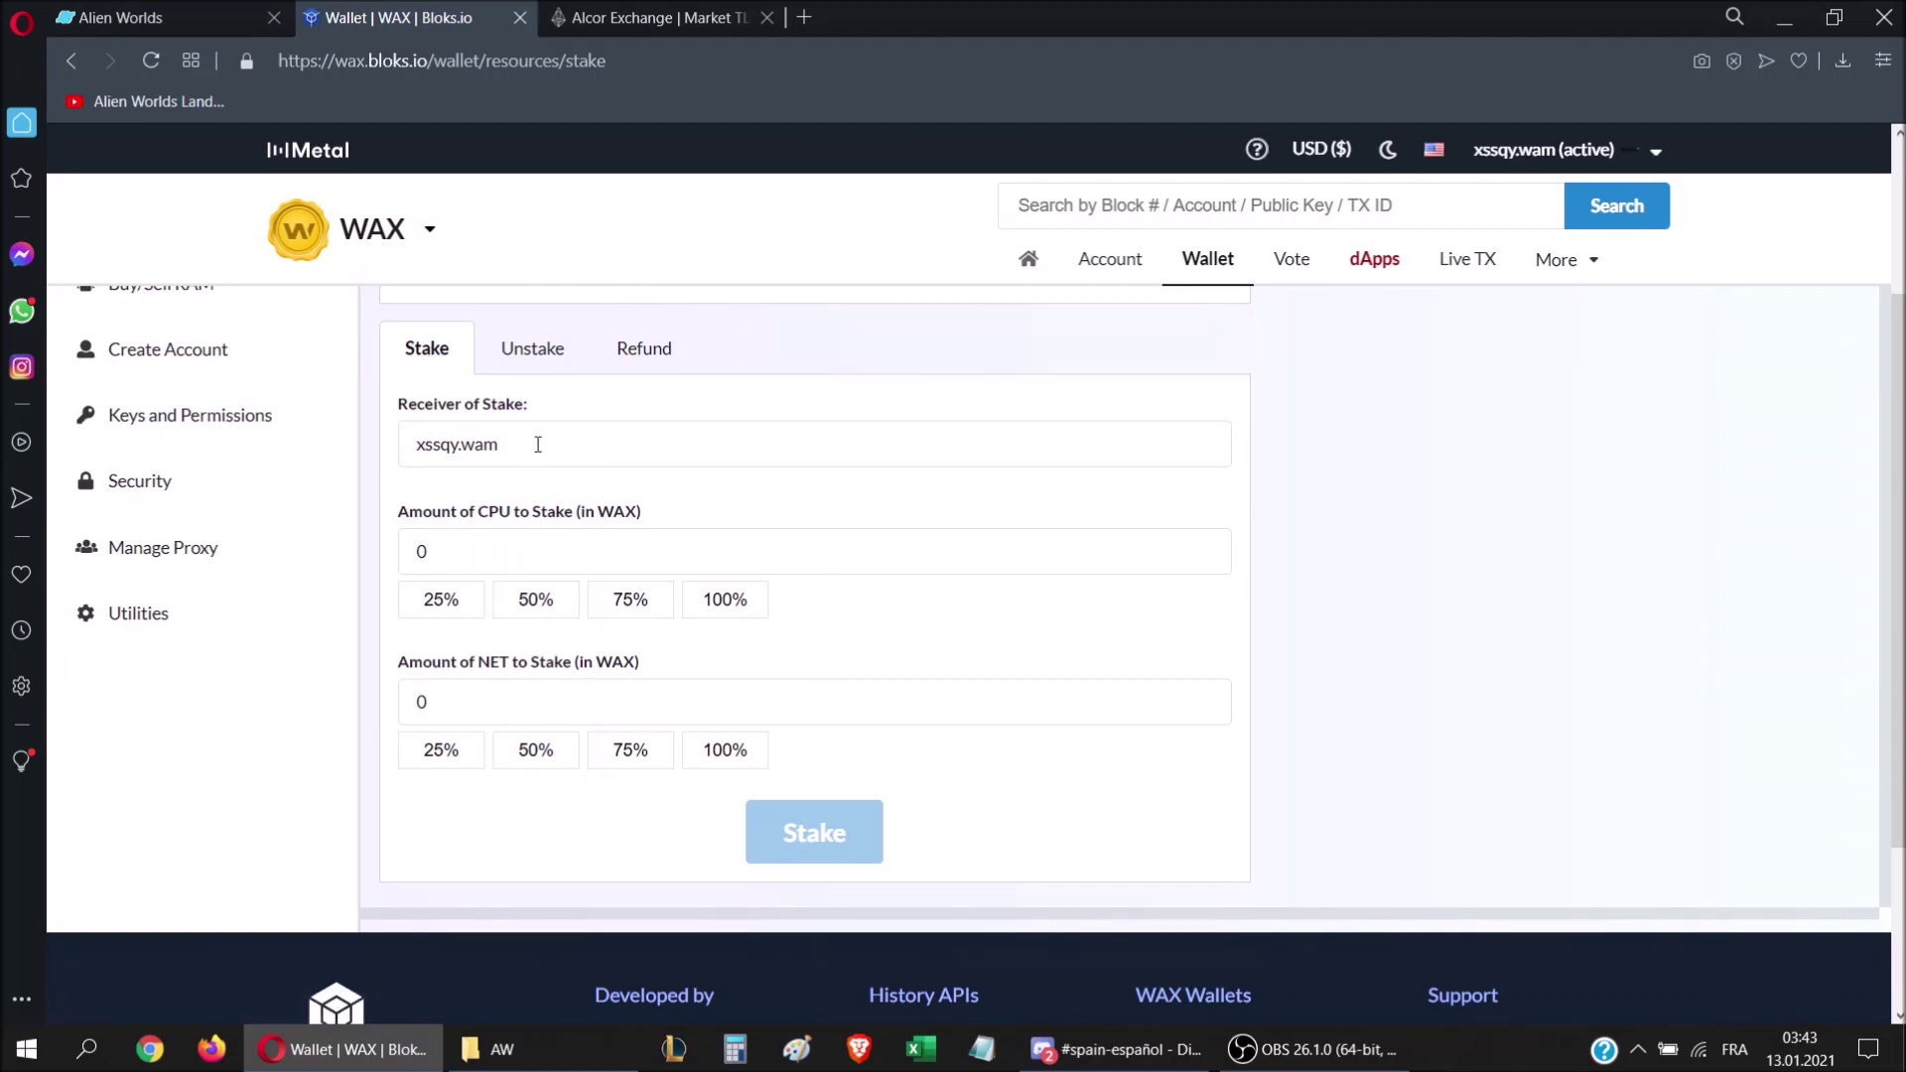
# Fill the CPU stake with 50% of available WAX (0.40514636), leaving NET at 0
pyautogui.moveTo(536, 446); pyautogui.dragTo(418, 445)
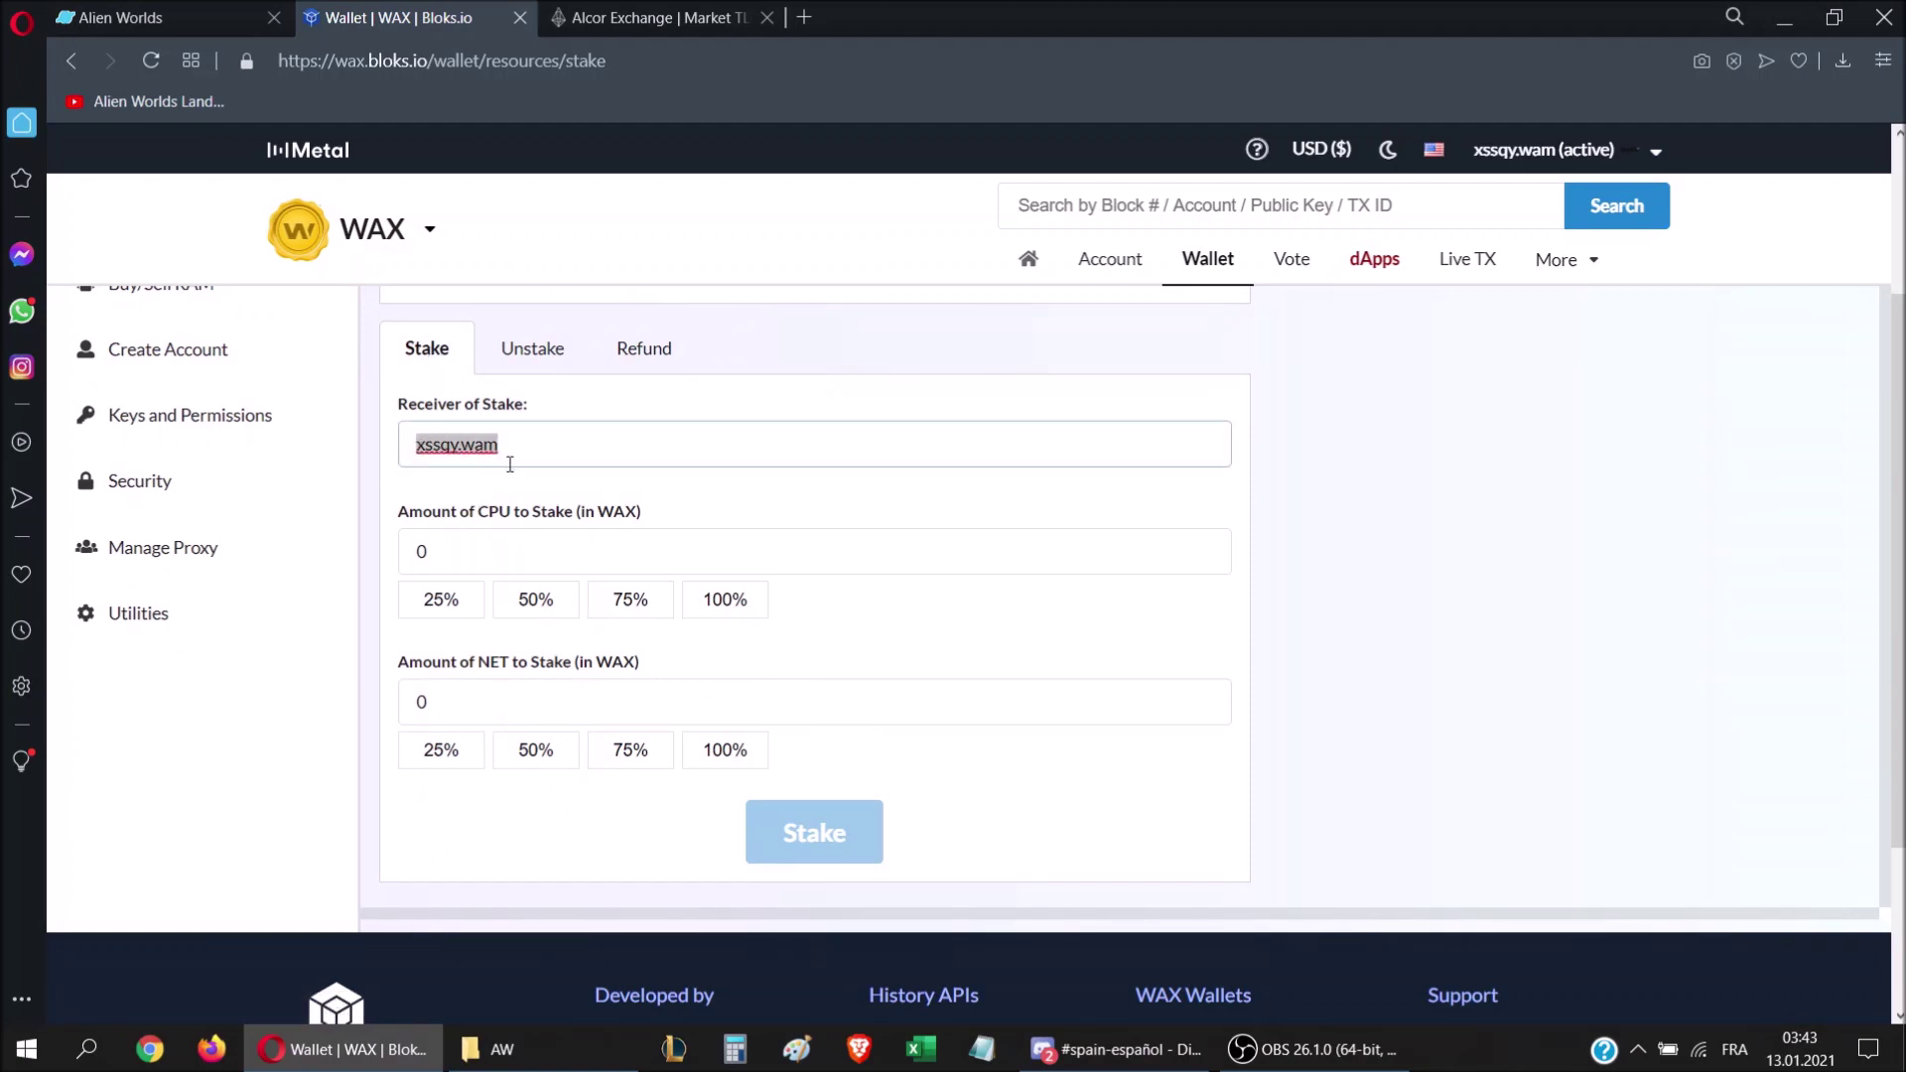
pyautogui.click(1542, 151)
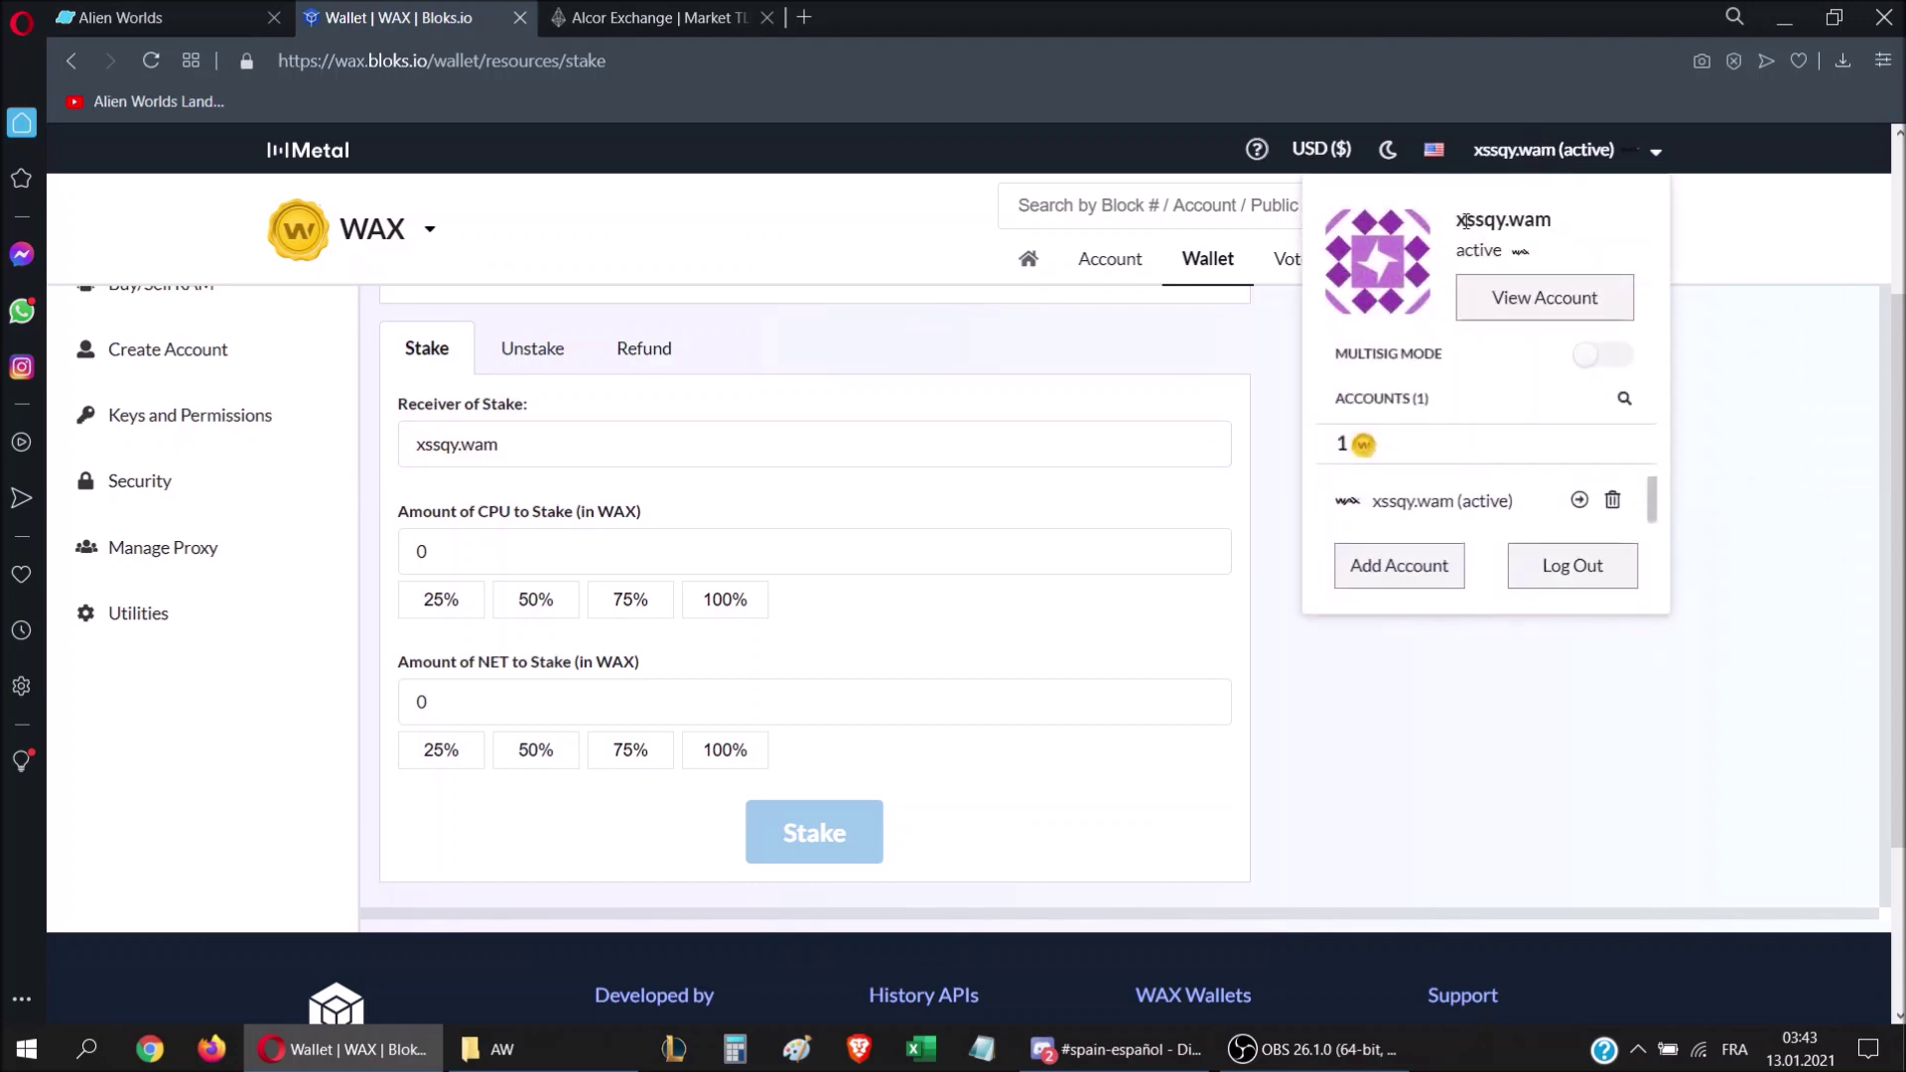
pyautogui.click(595, 444)
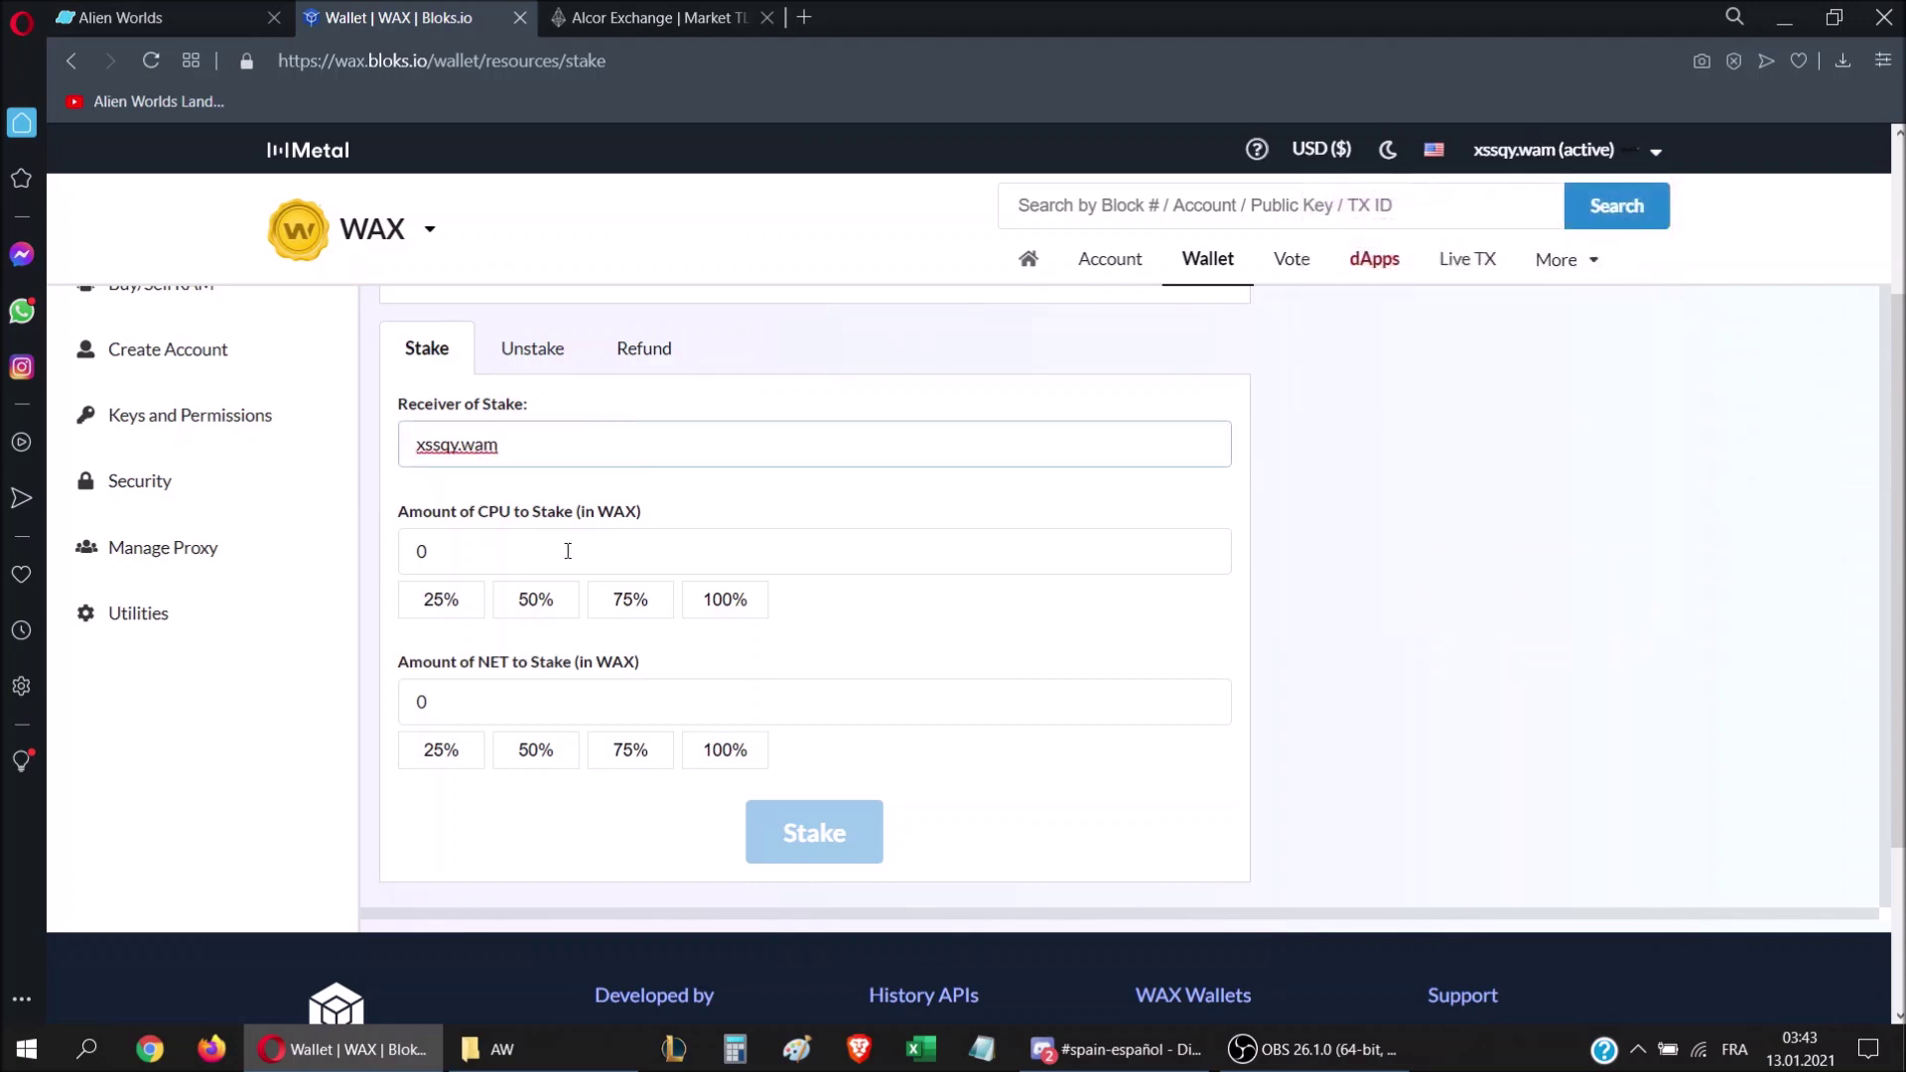
pyautogui.click(486, 552)
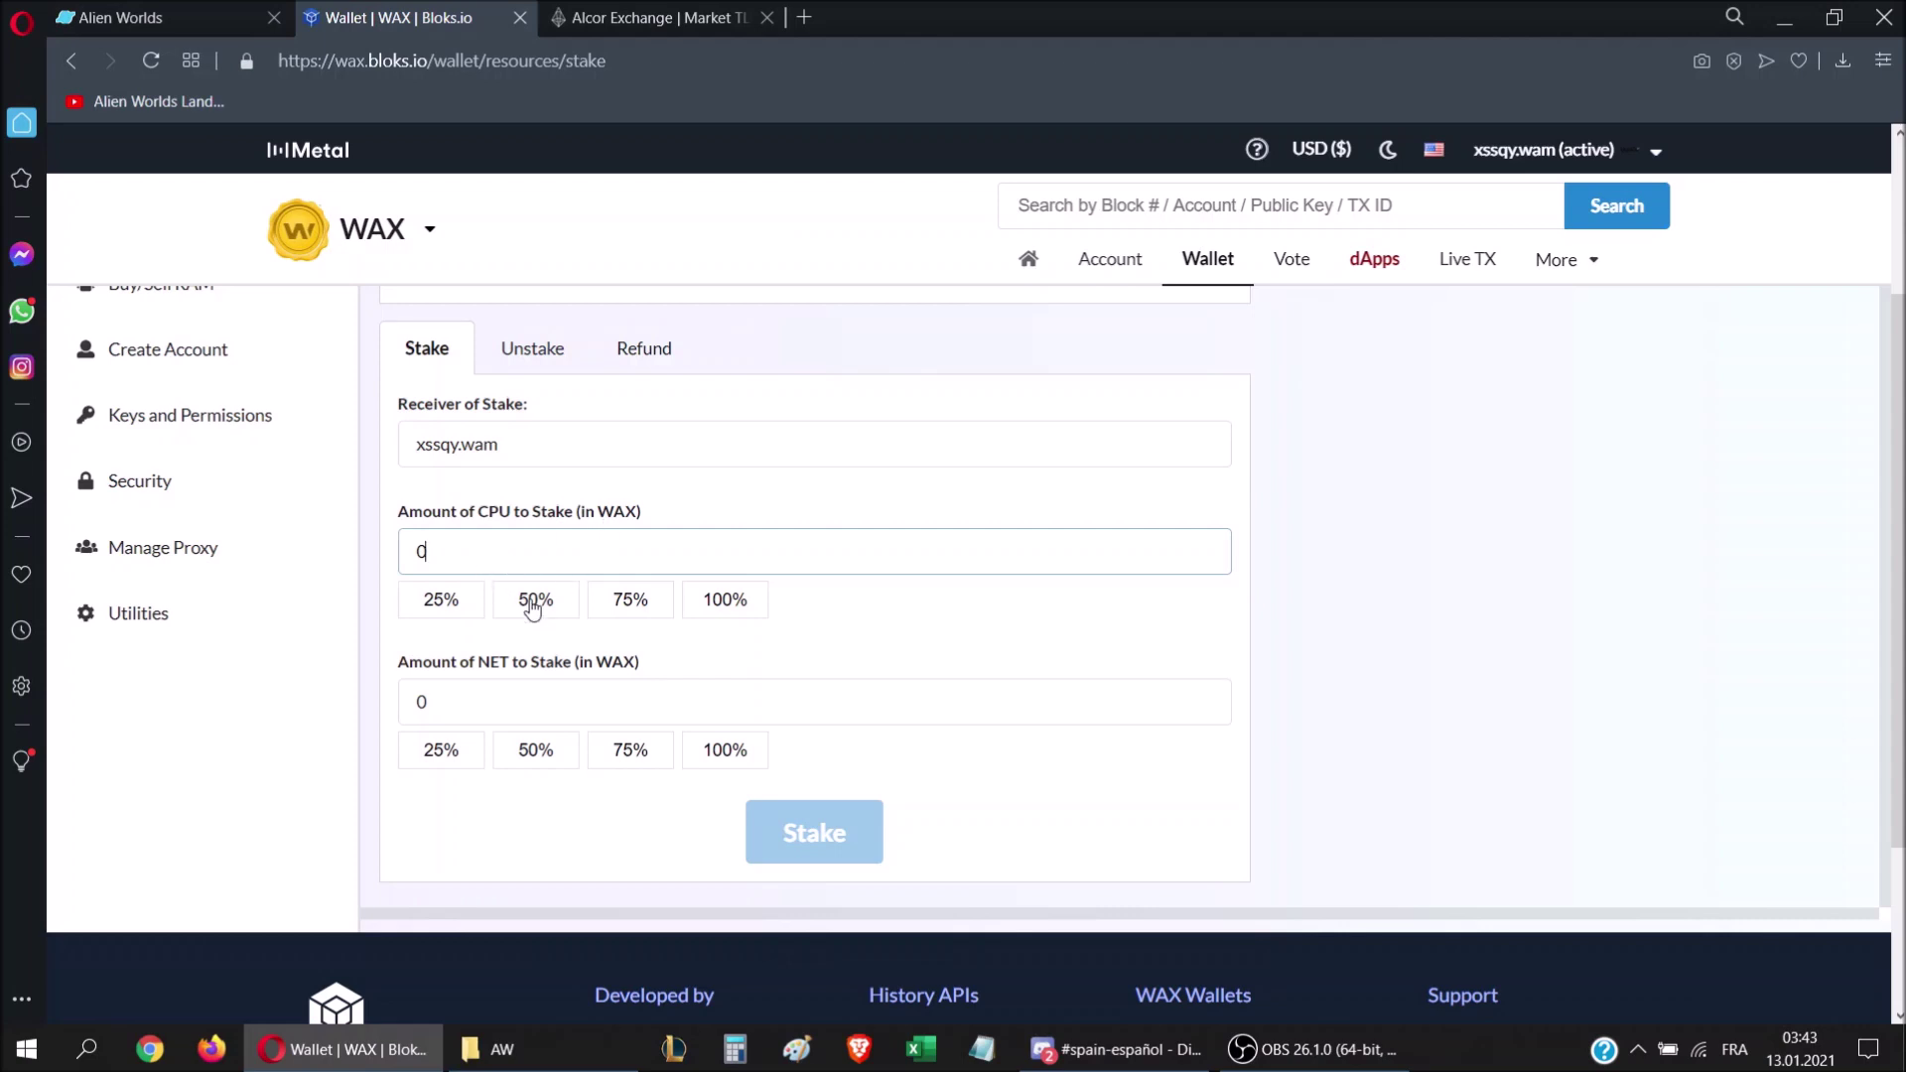
pyautogui.click(533, 605)
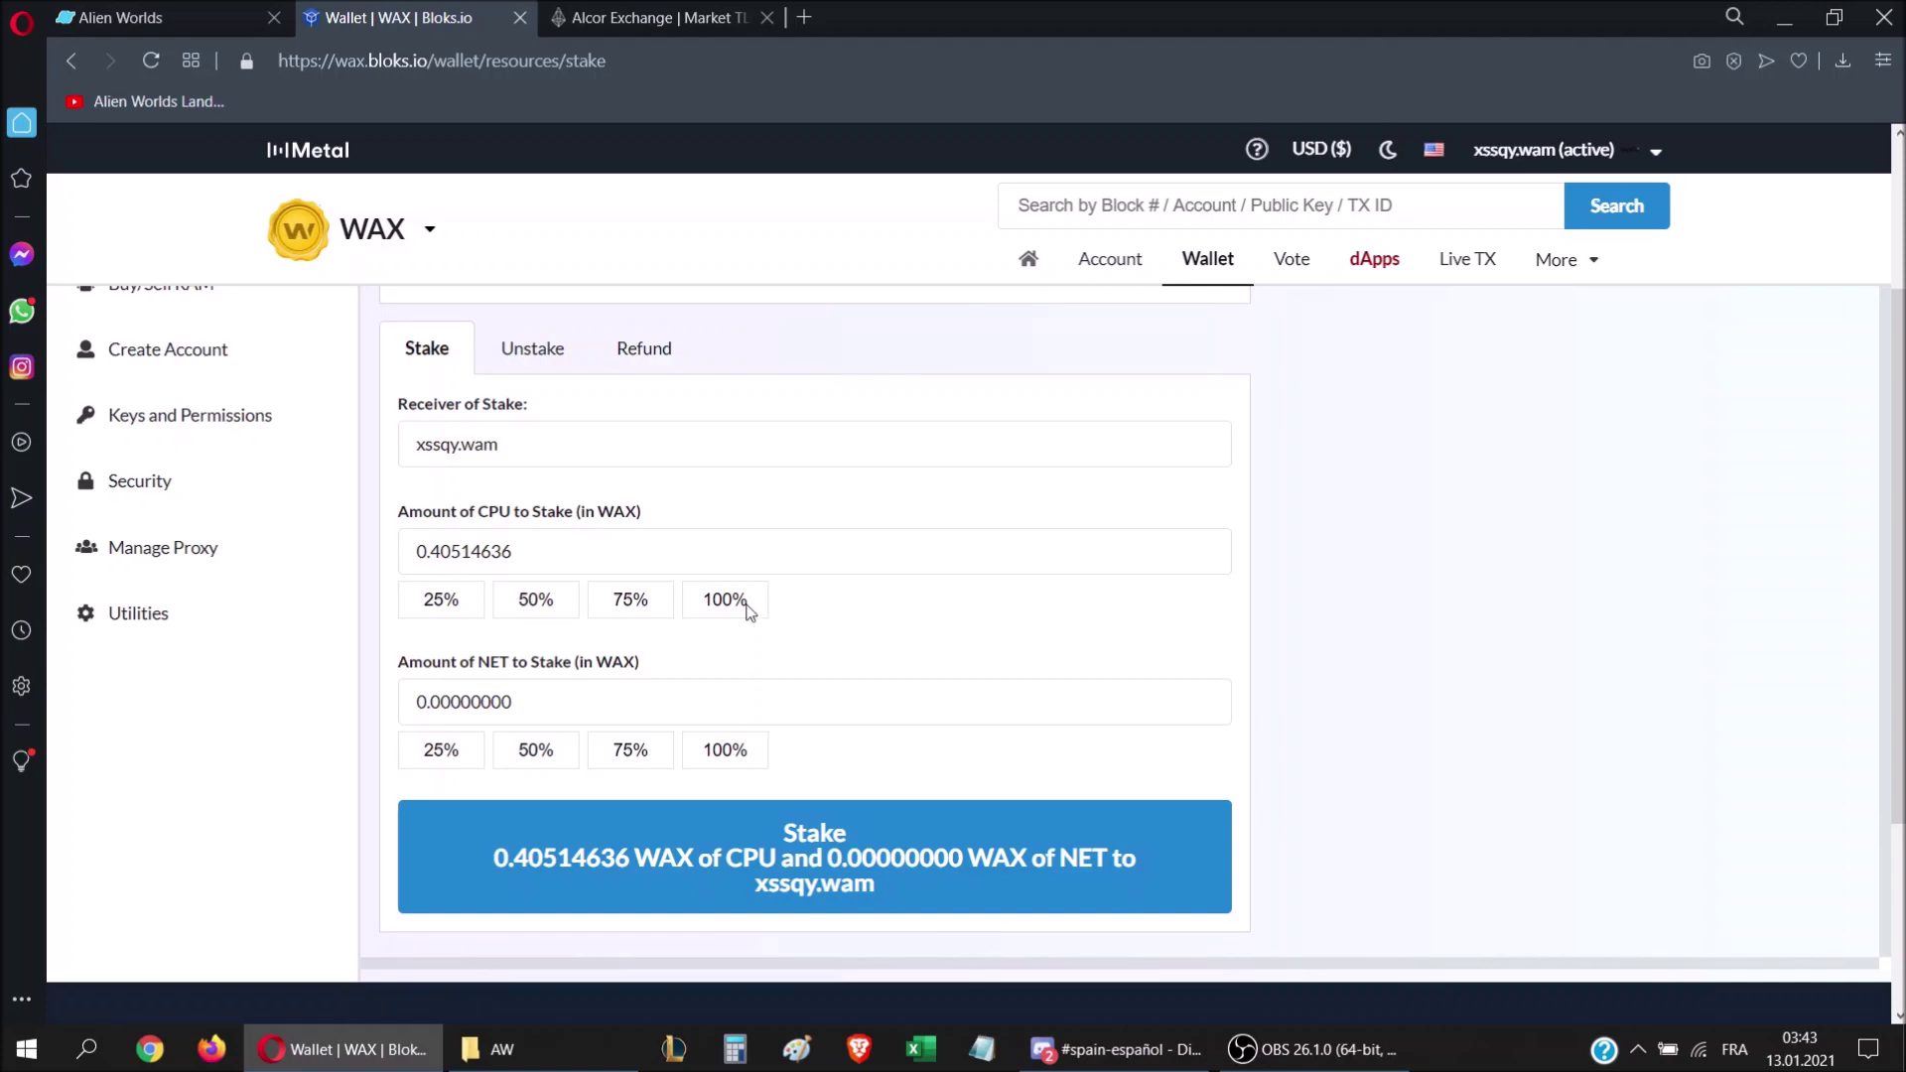
pyautogui.scroll(-2, 1238, 636)
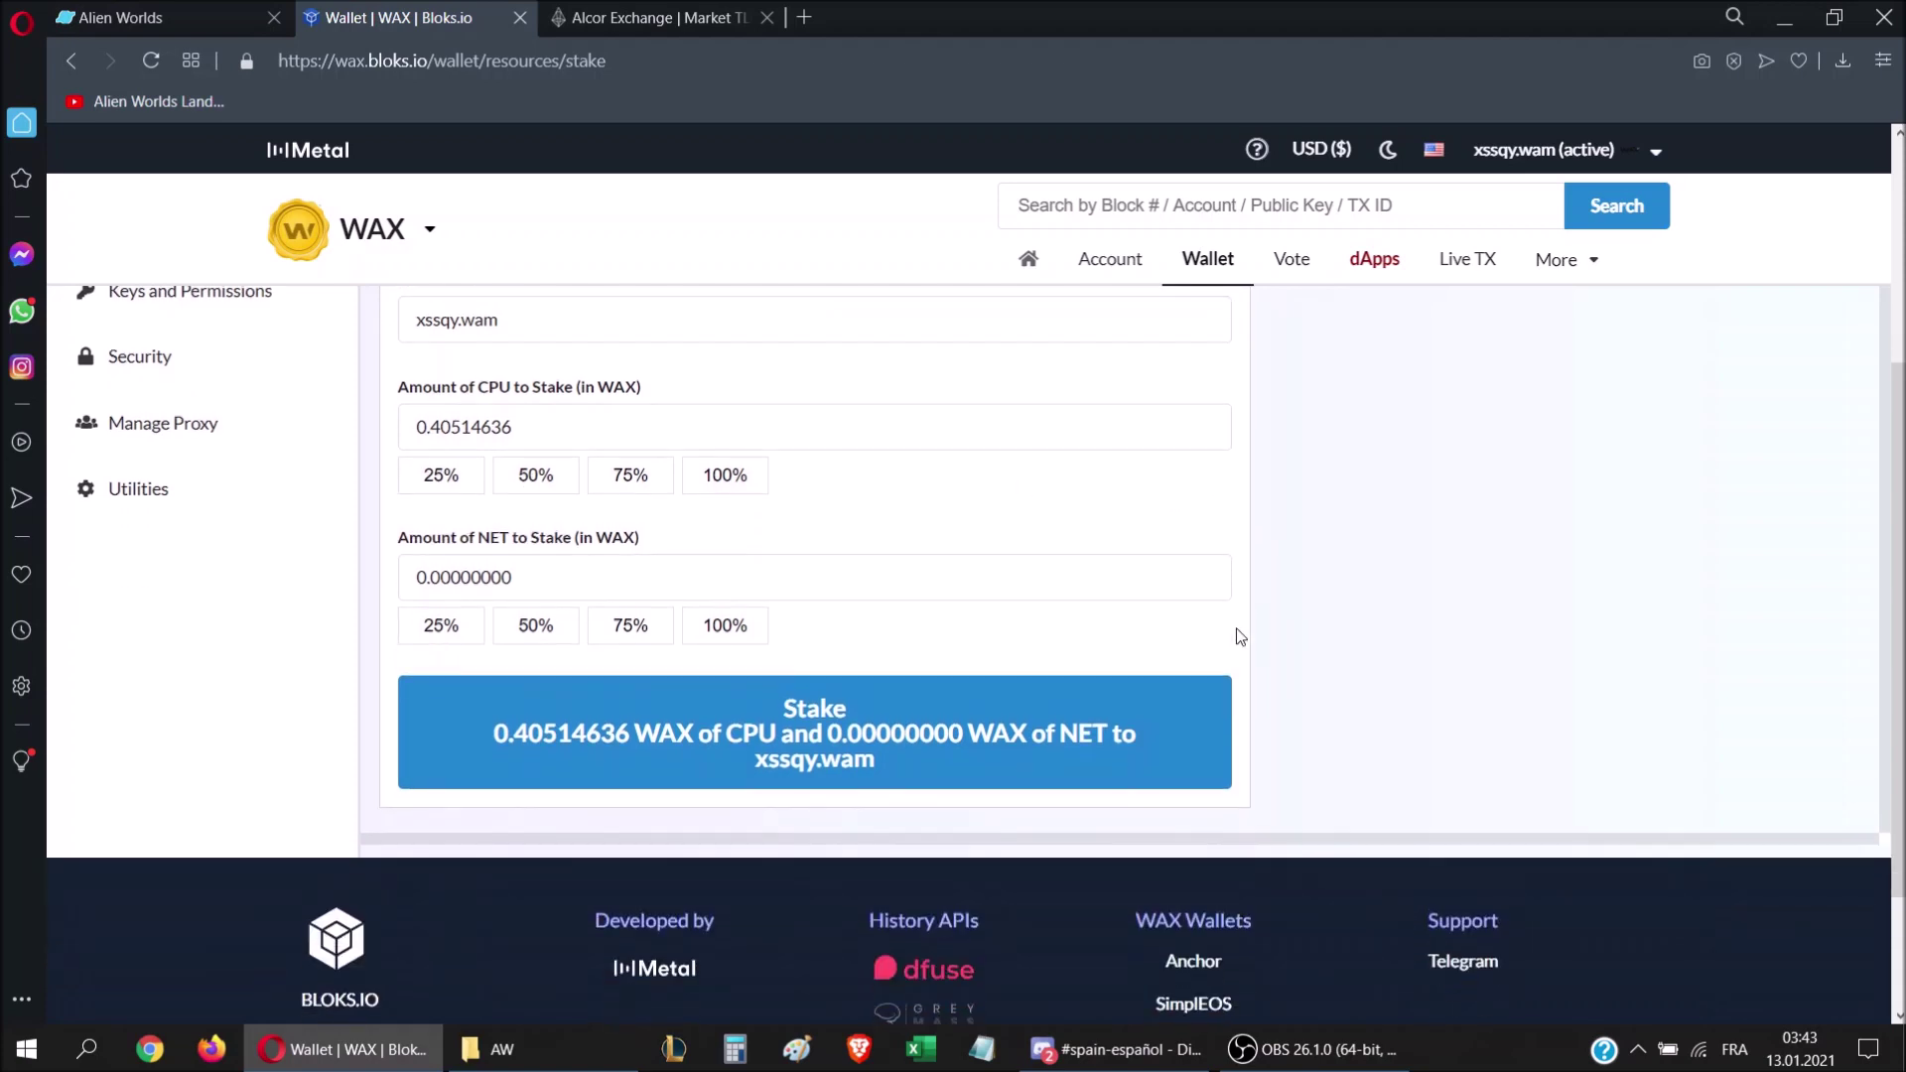
# Submit and approve the 0.40514636 WAX CPU stake, confirming CPU usage drops to 71%
pyautogui.click(784, 729)
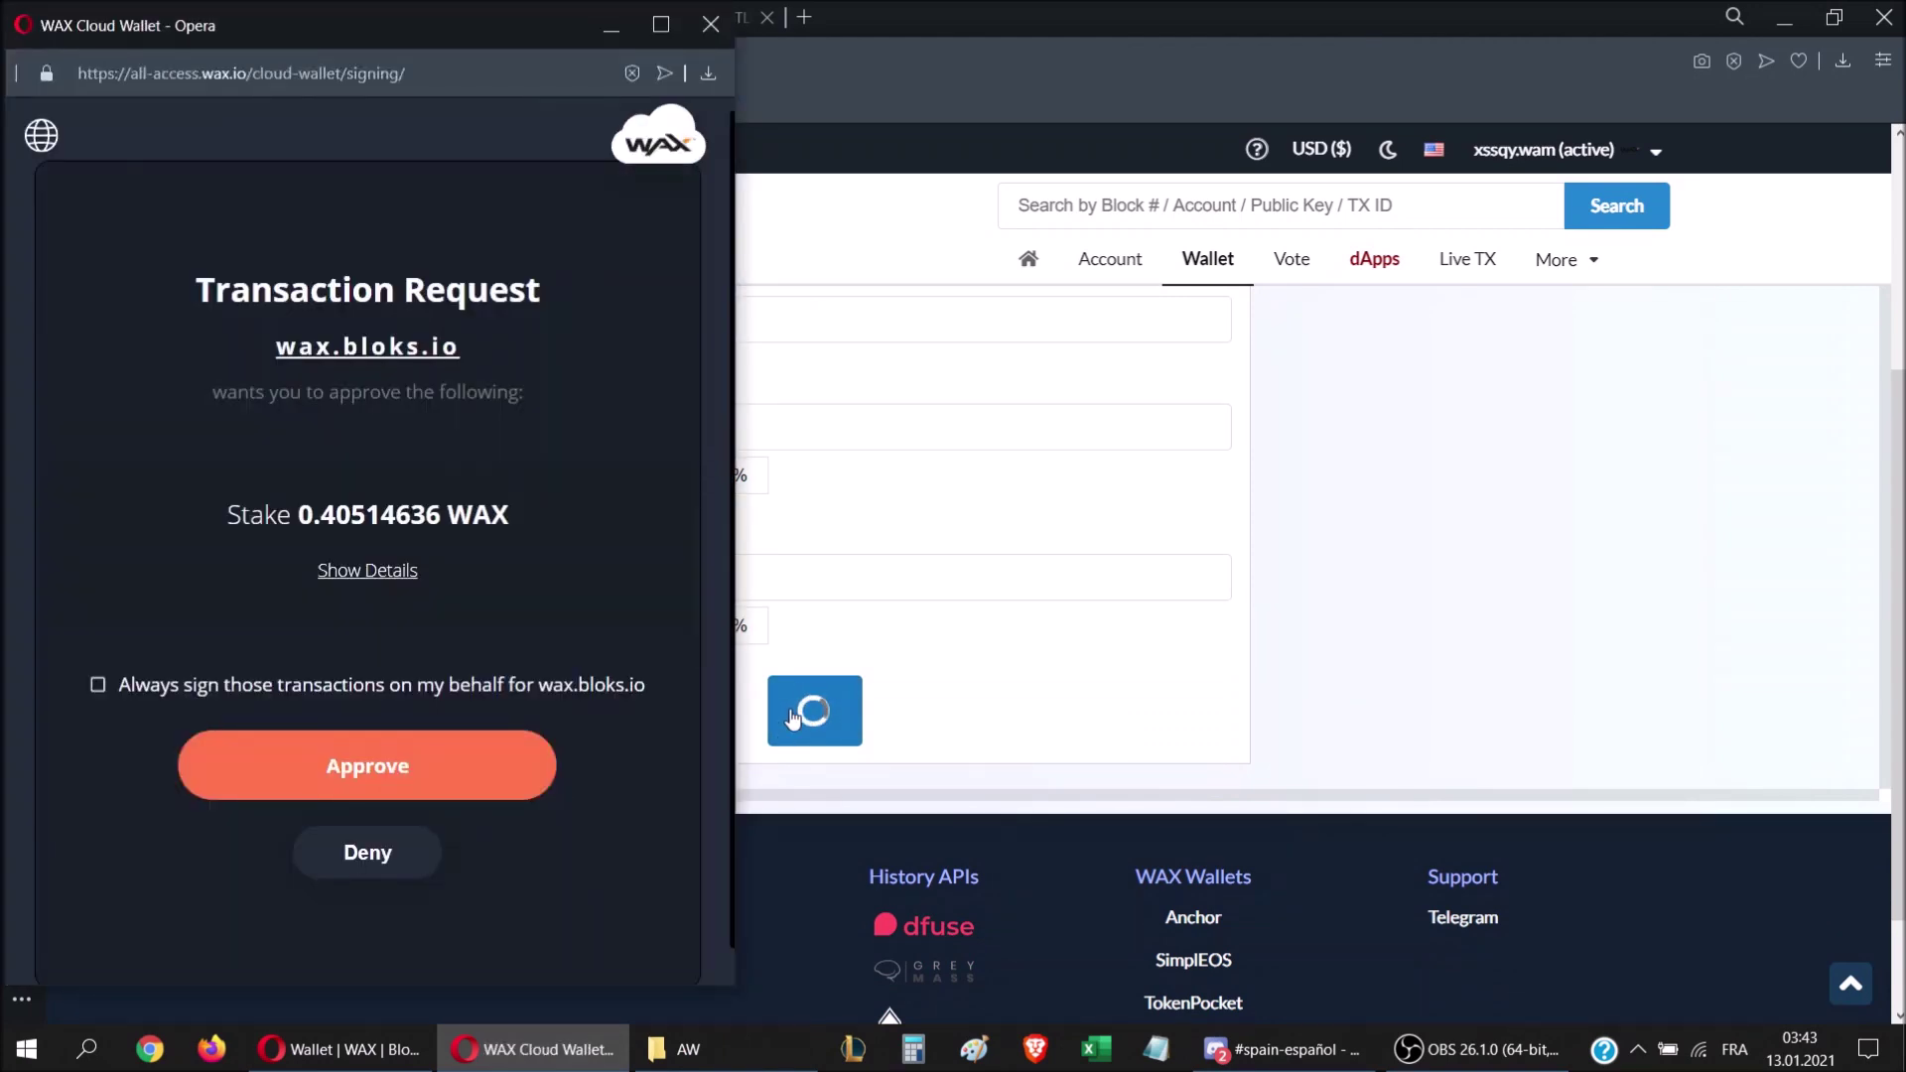
pyautogui.click(405, 760)
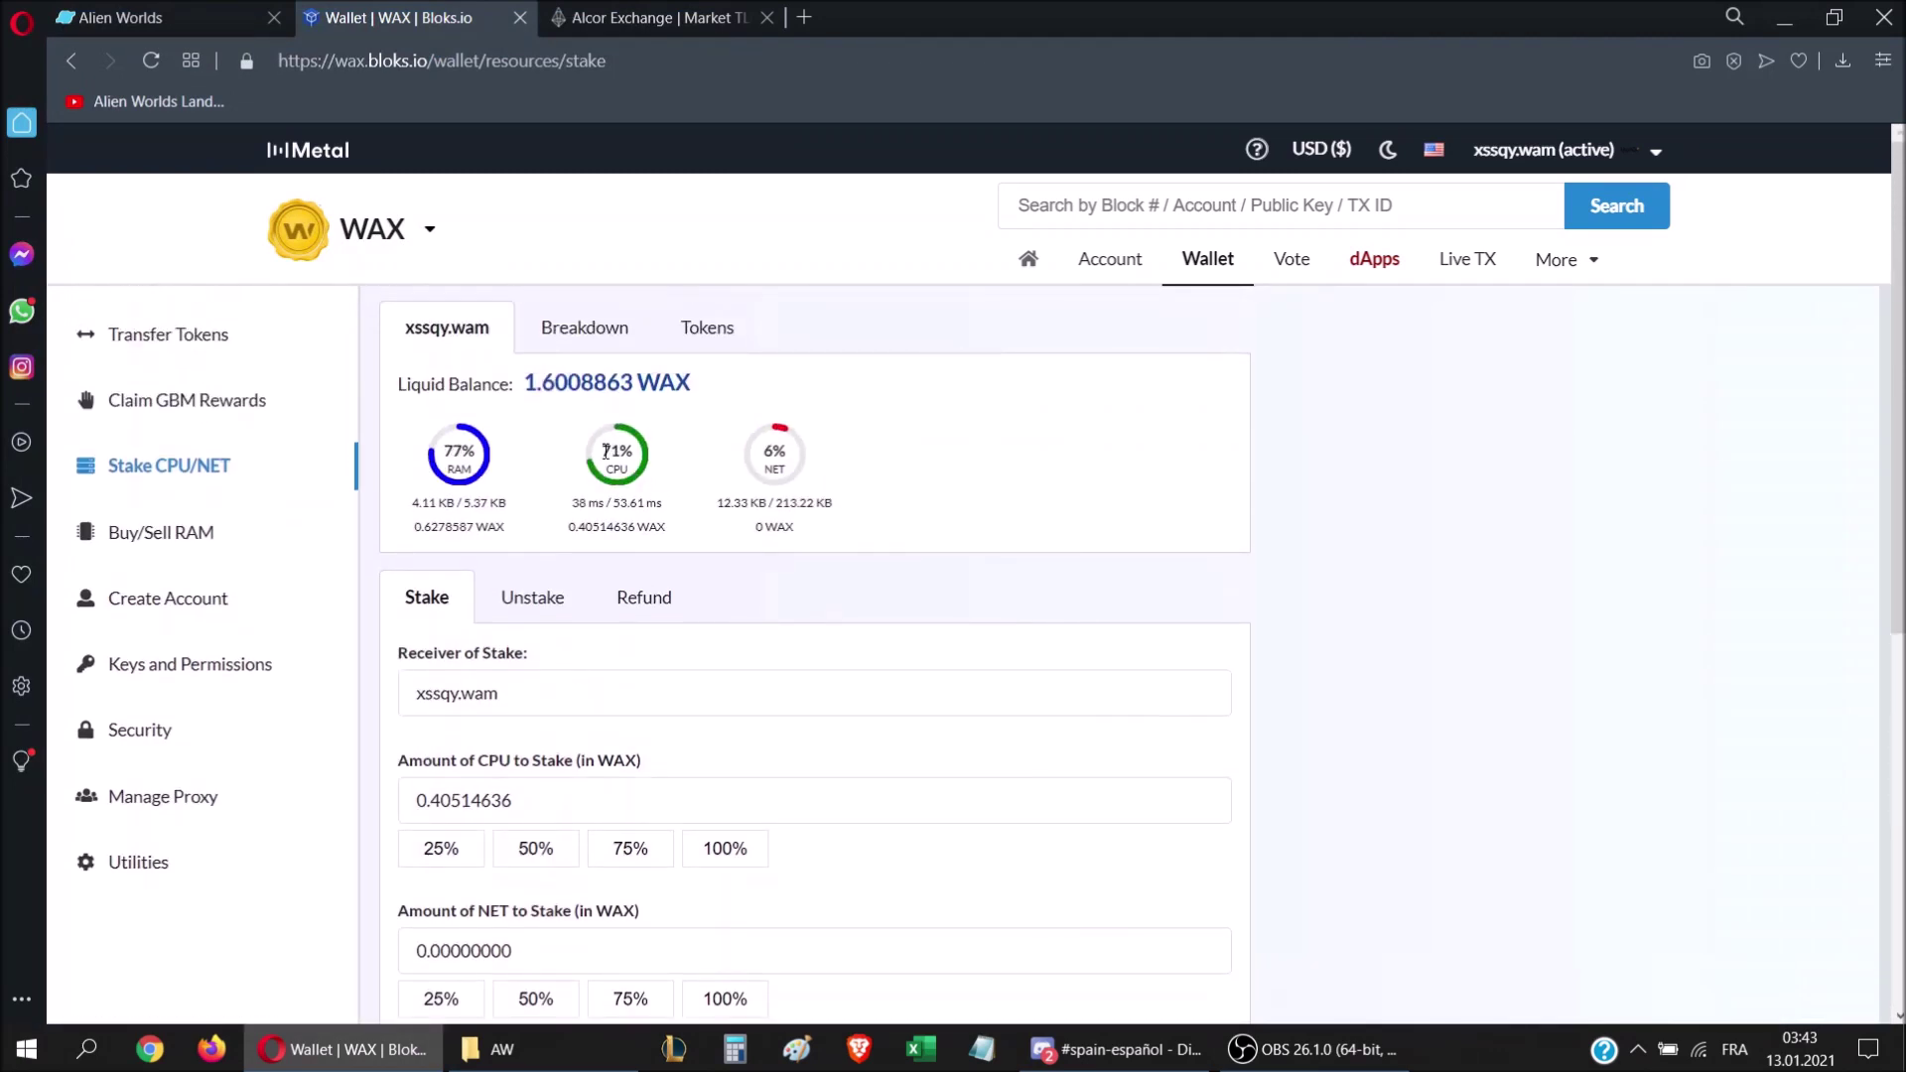
pyautogui.doubleClick(620, 452)
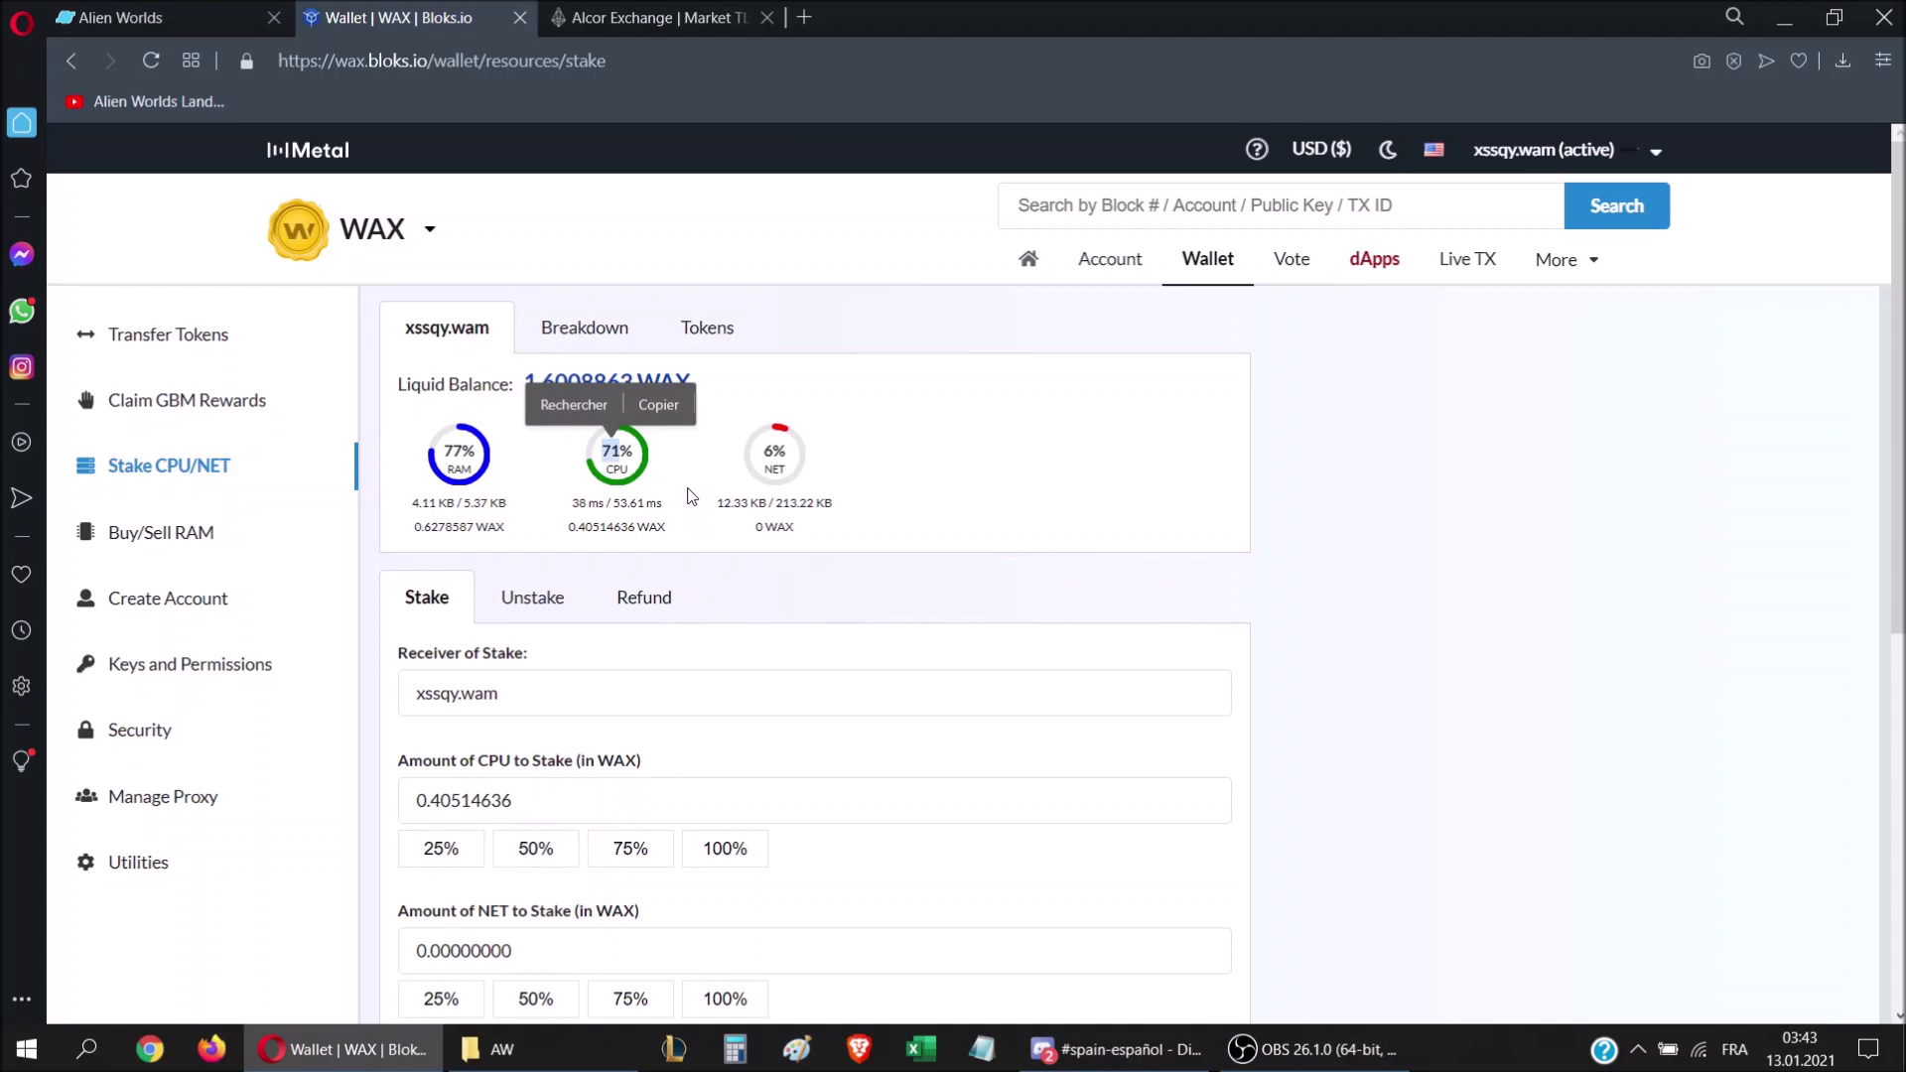
pyautogui.click(683, 478)
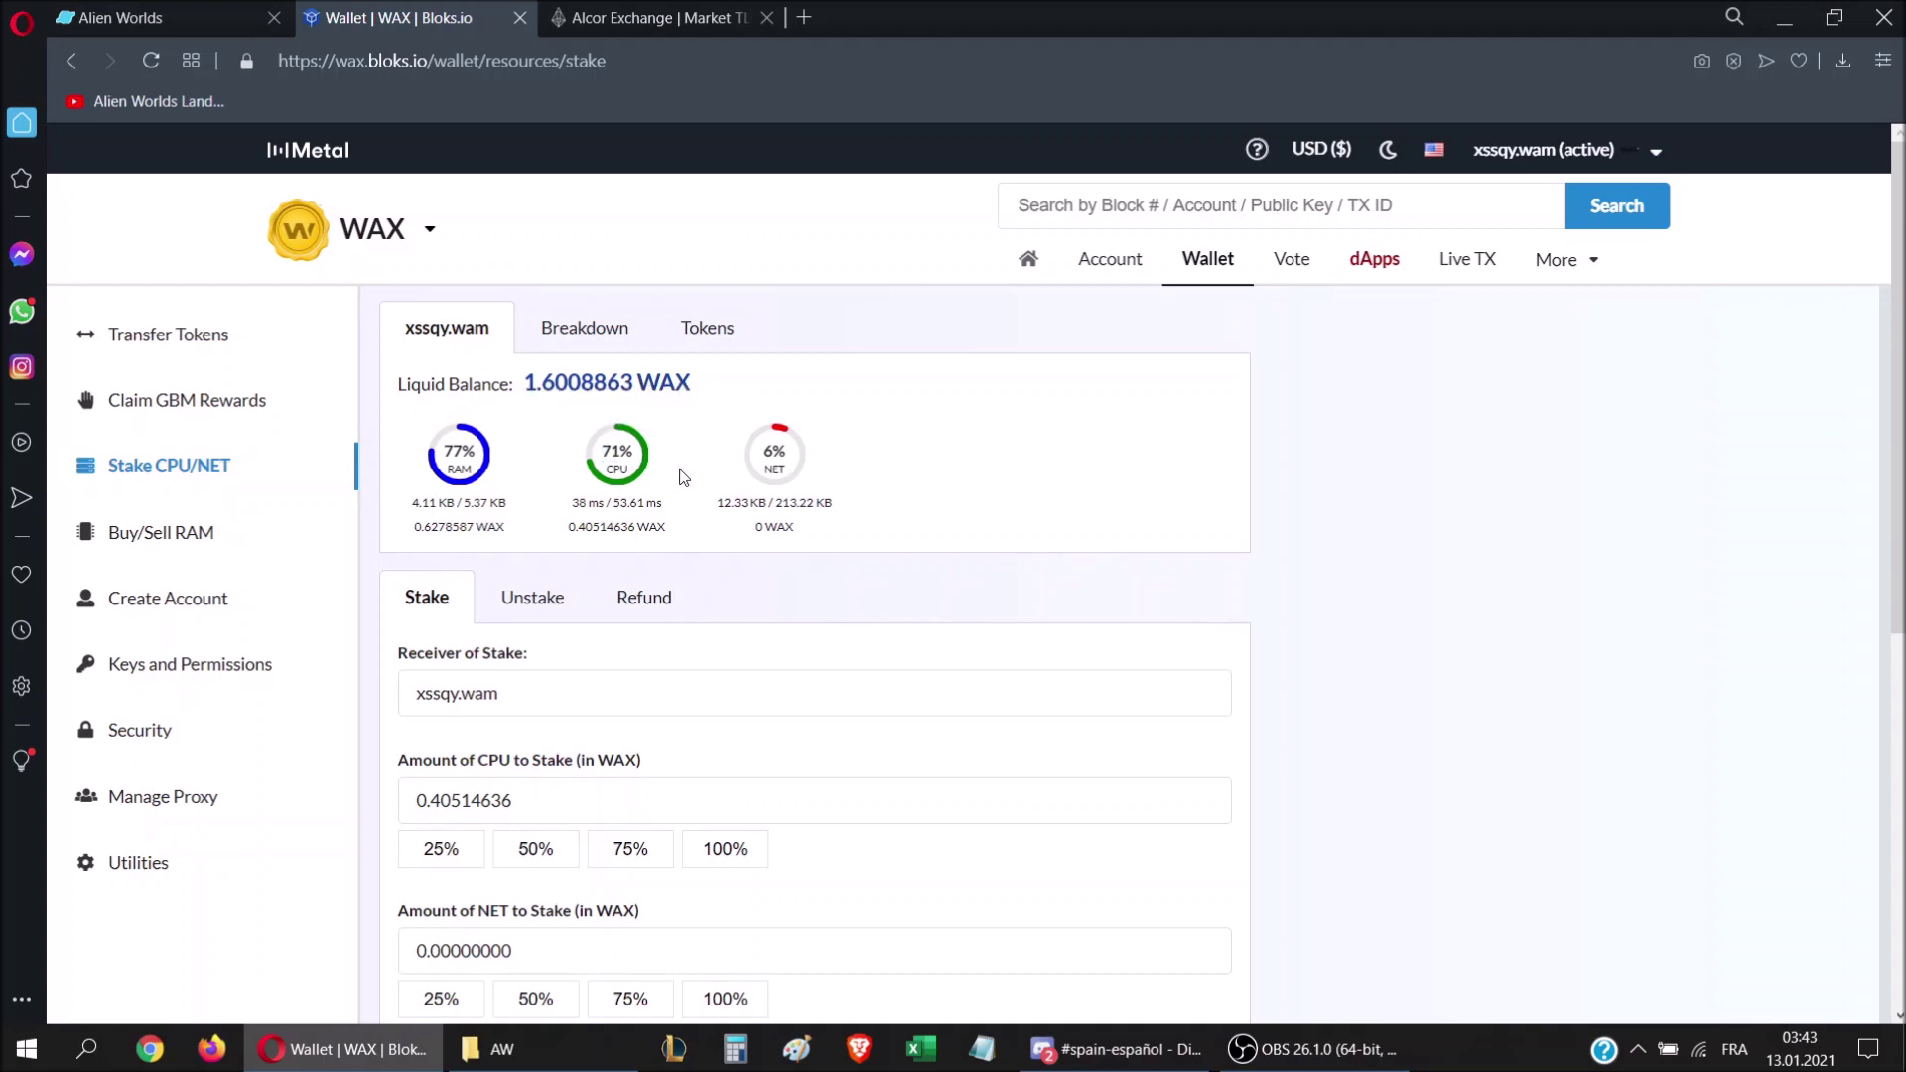
pyautogui.scroll(-3, 683, 477)
# Stake the remaining 1.60088630 WAX (100% of balance) for CPU and approve it in the wallet
pyautogui.click(609, 600)
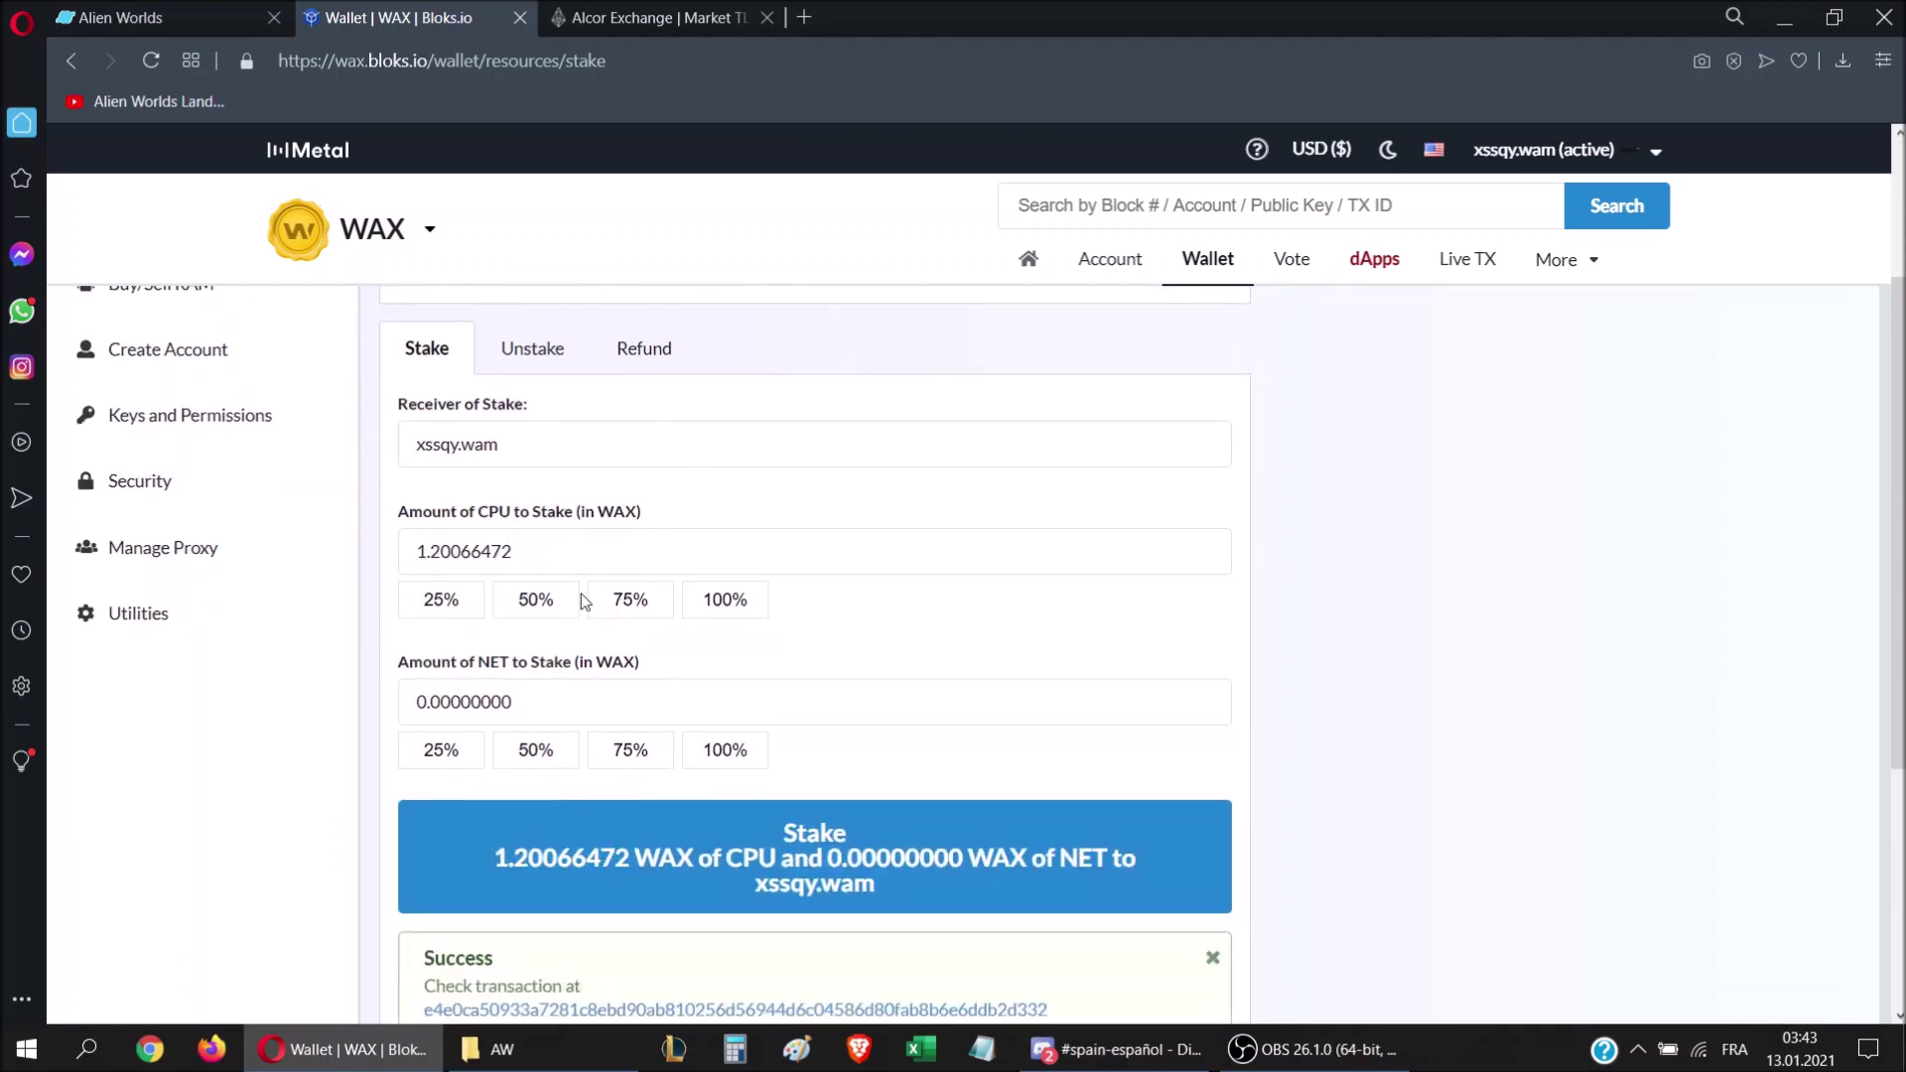
pyautogui.click(706, 611)
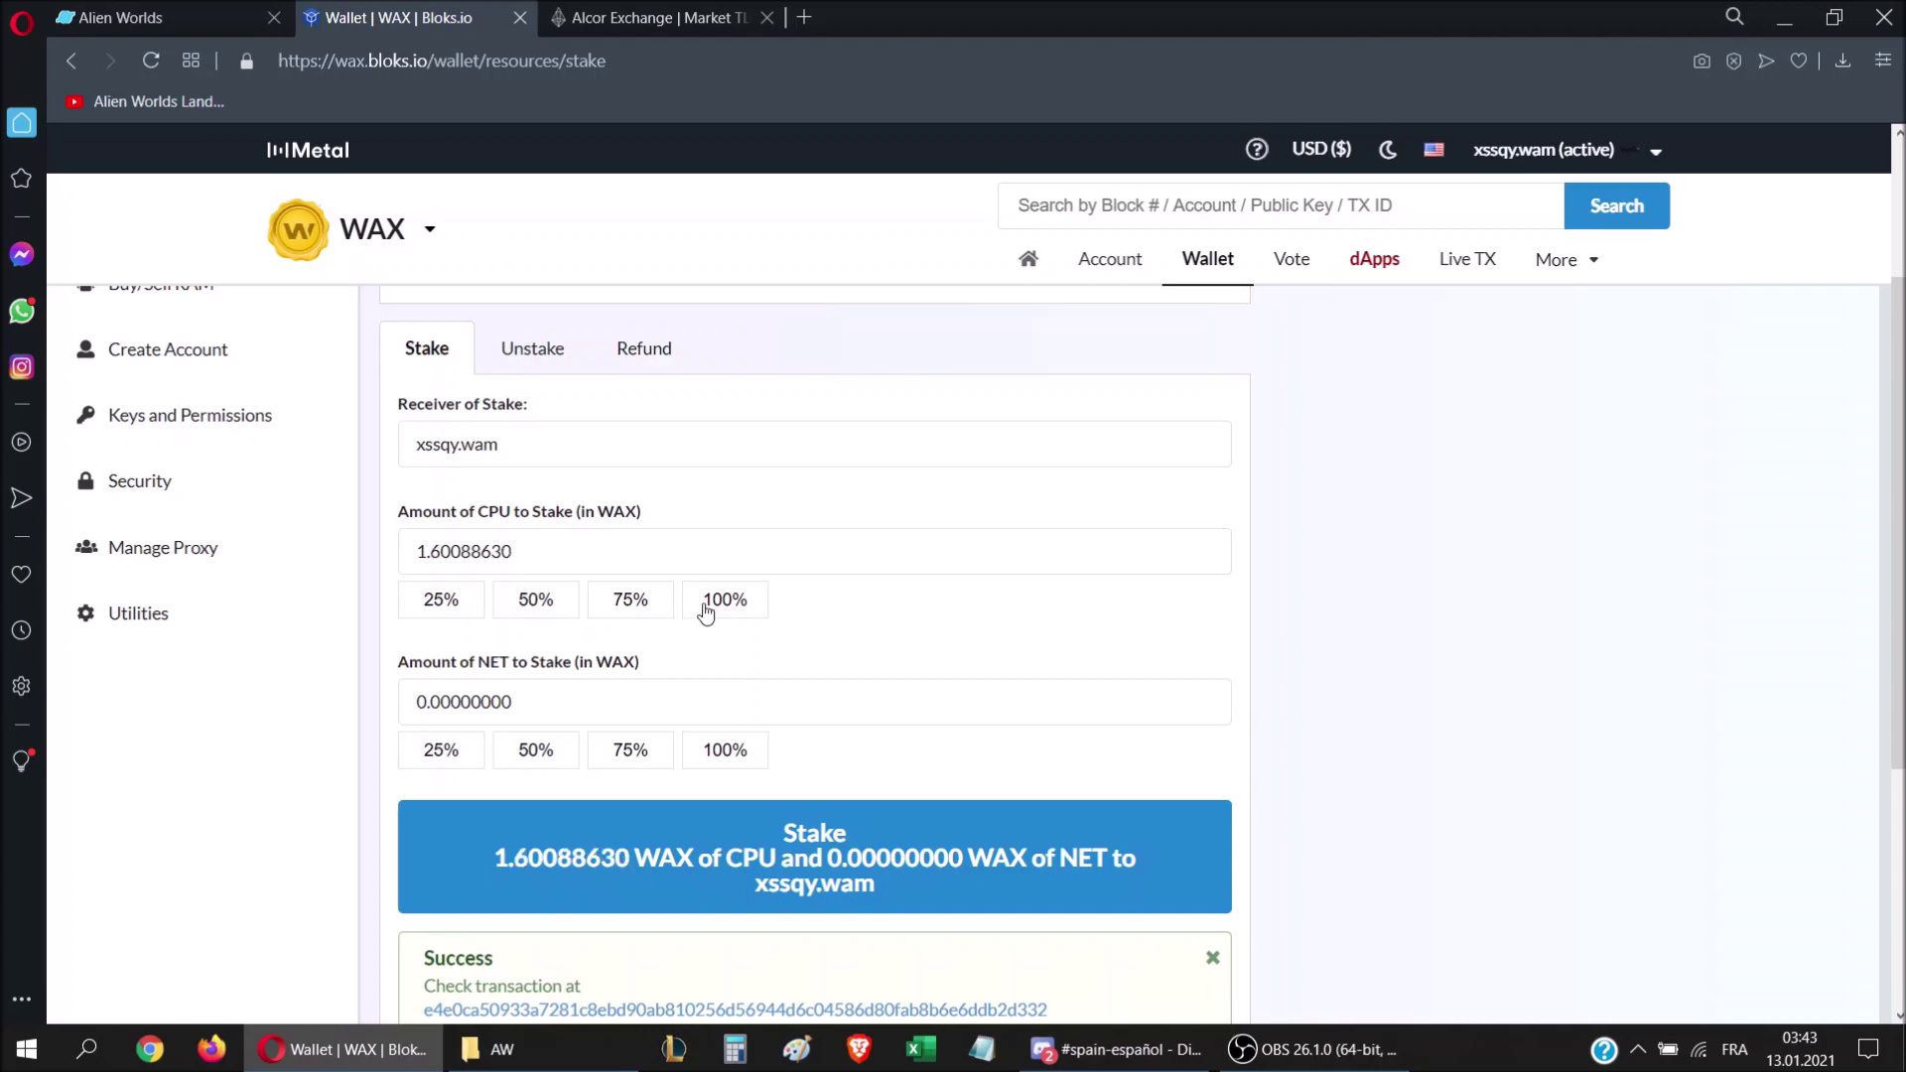
pyautogui.scroll(-3, 731, 609)
pyautogui.scroll(3, 784, 868)
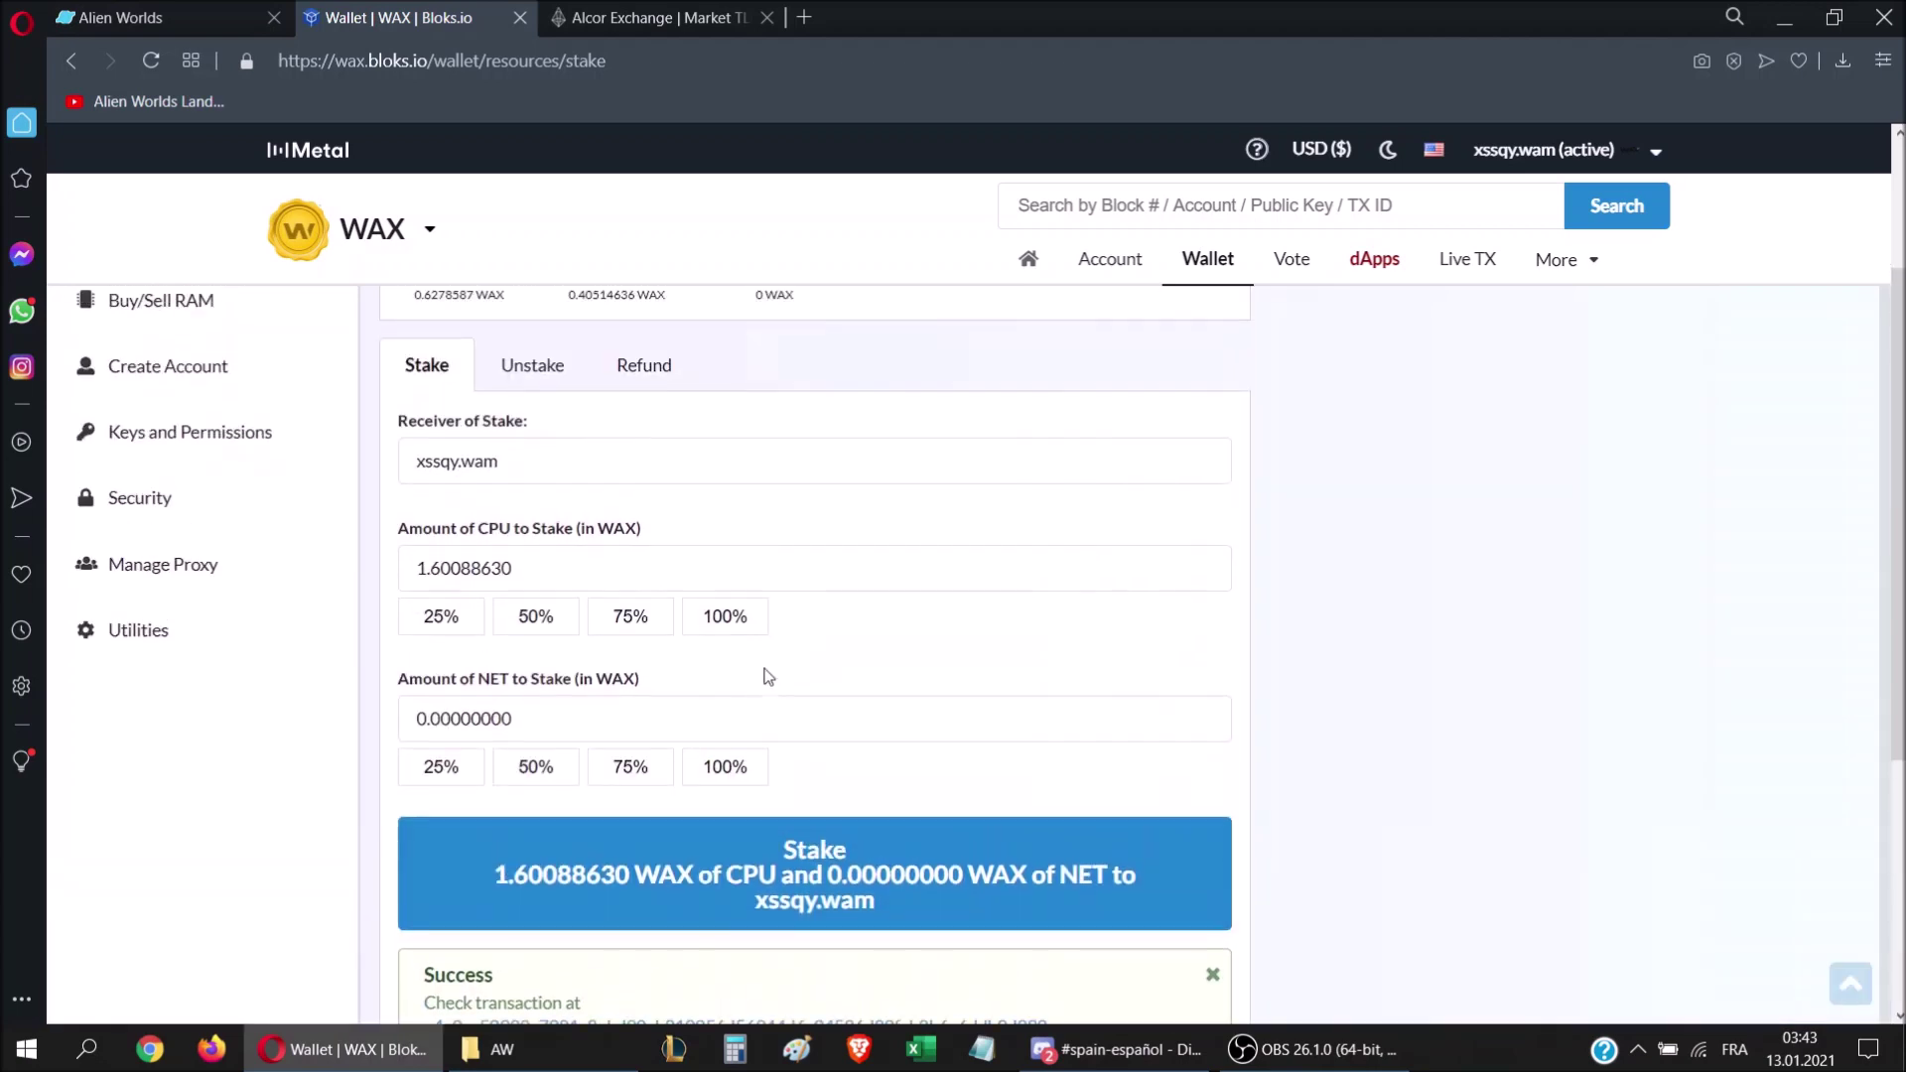
pyautogui.scroll(3, 767, 685)
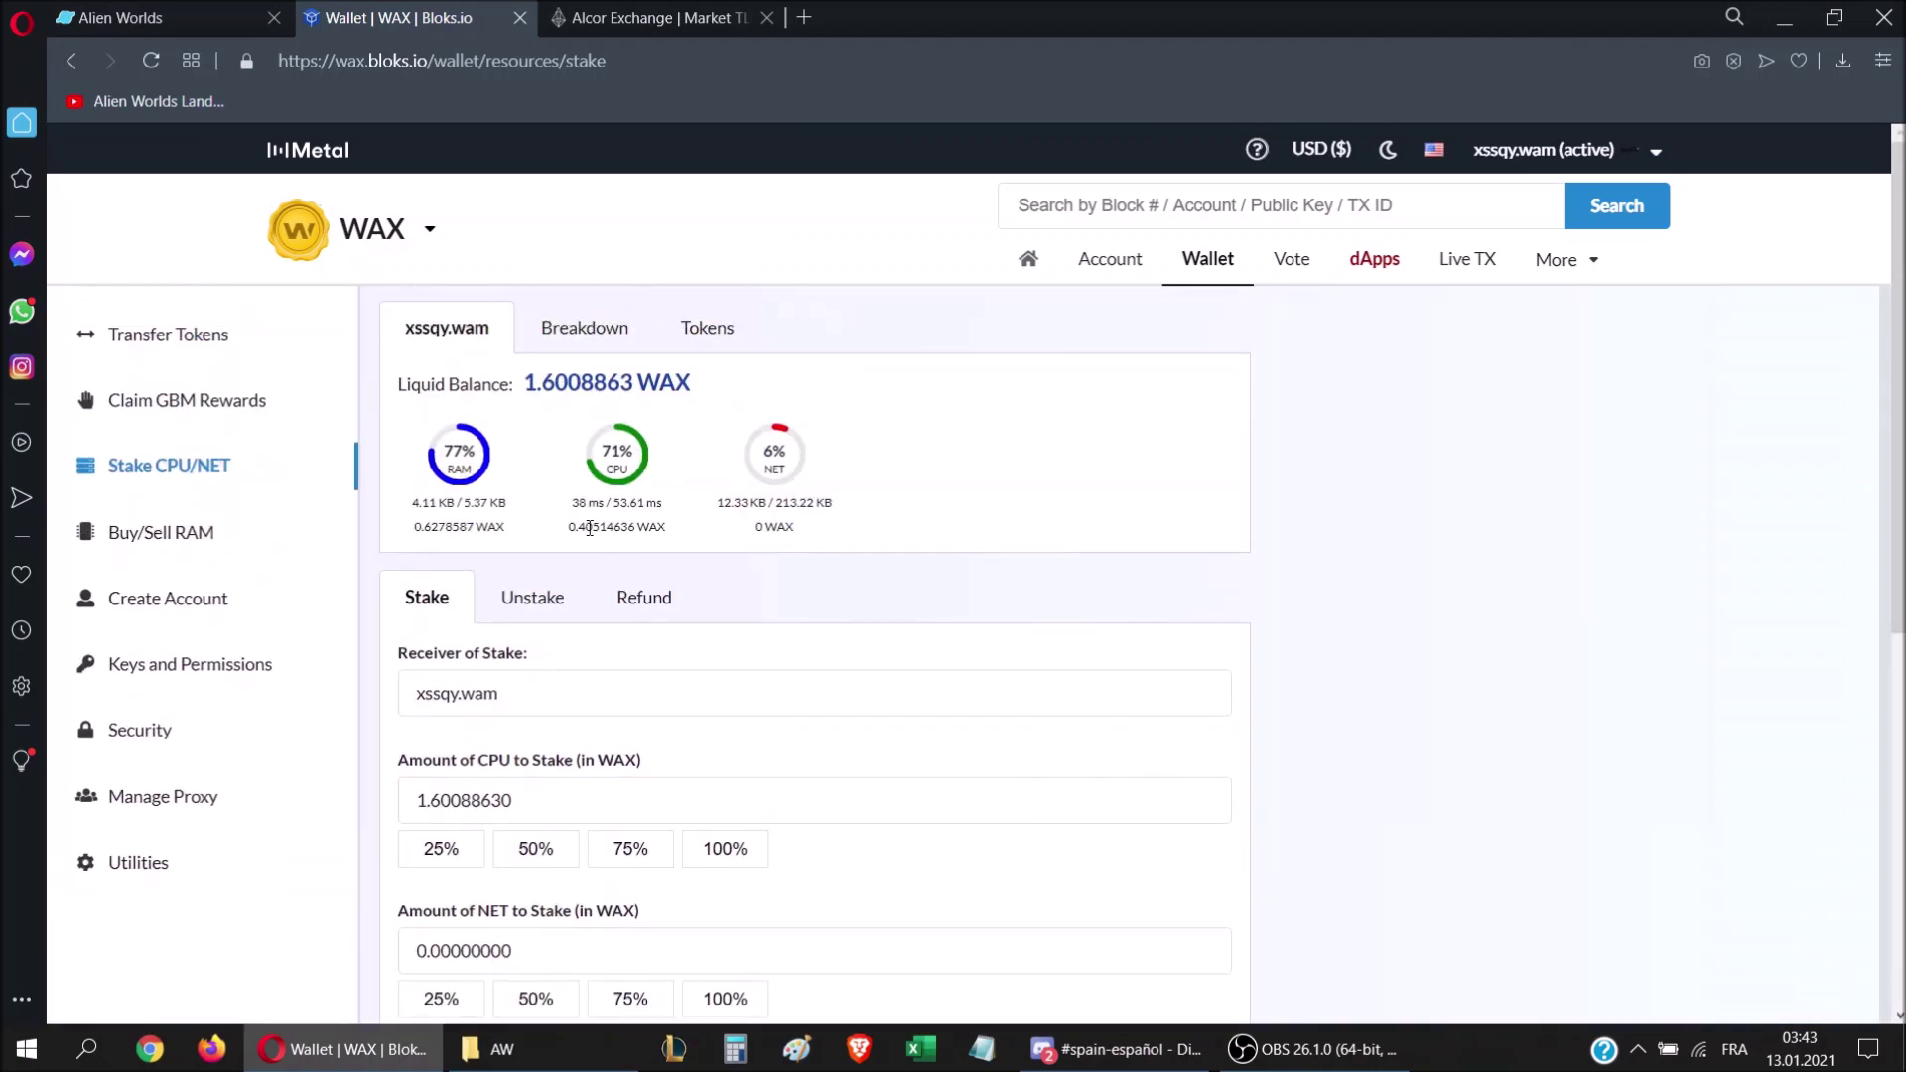
pyautogui.scroll(-4, 590, 527)
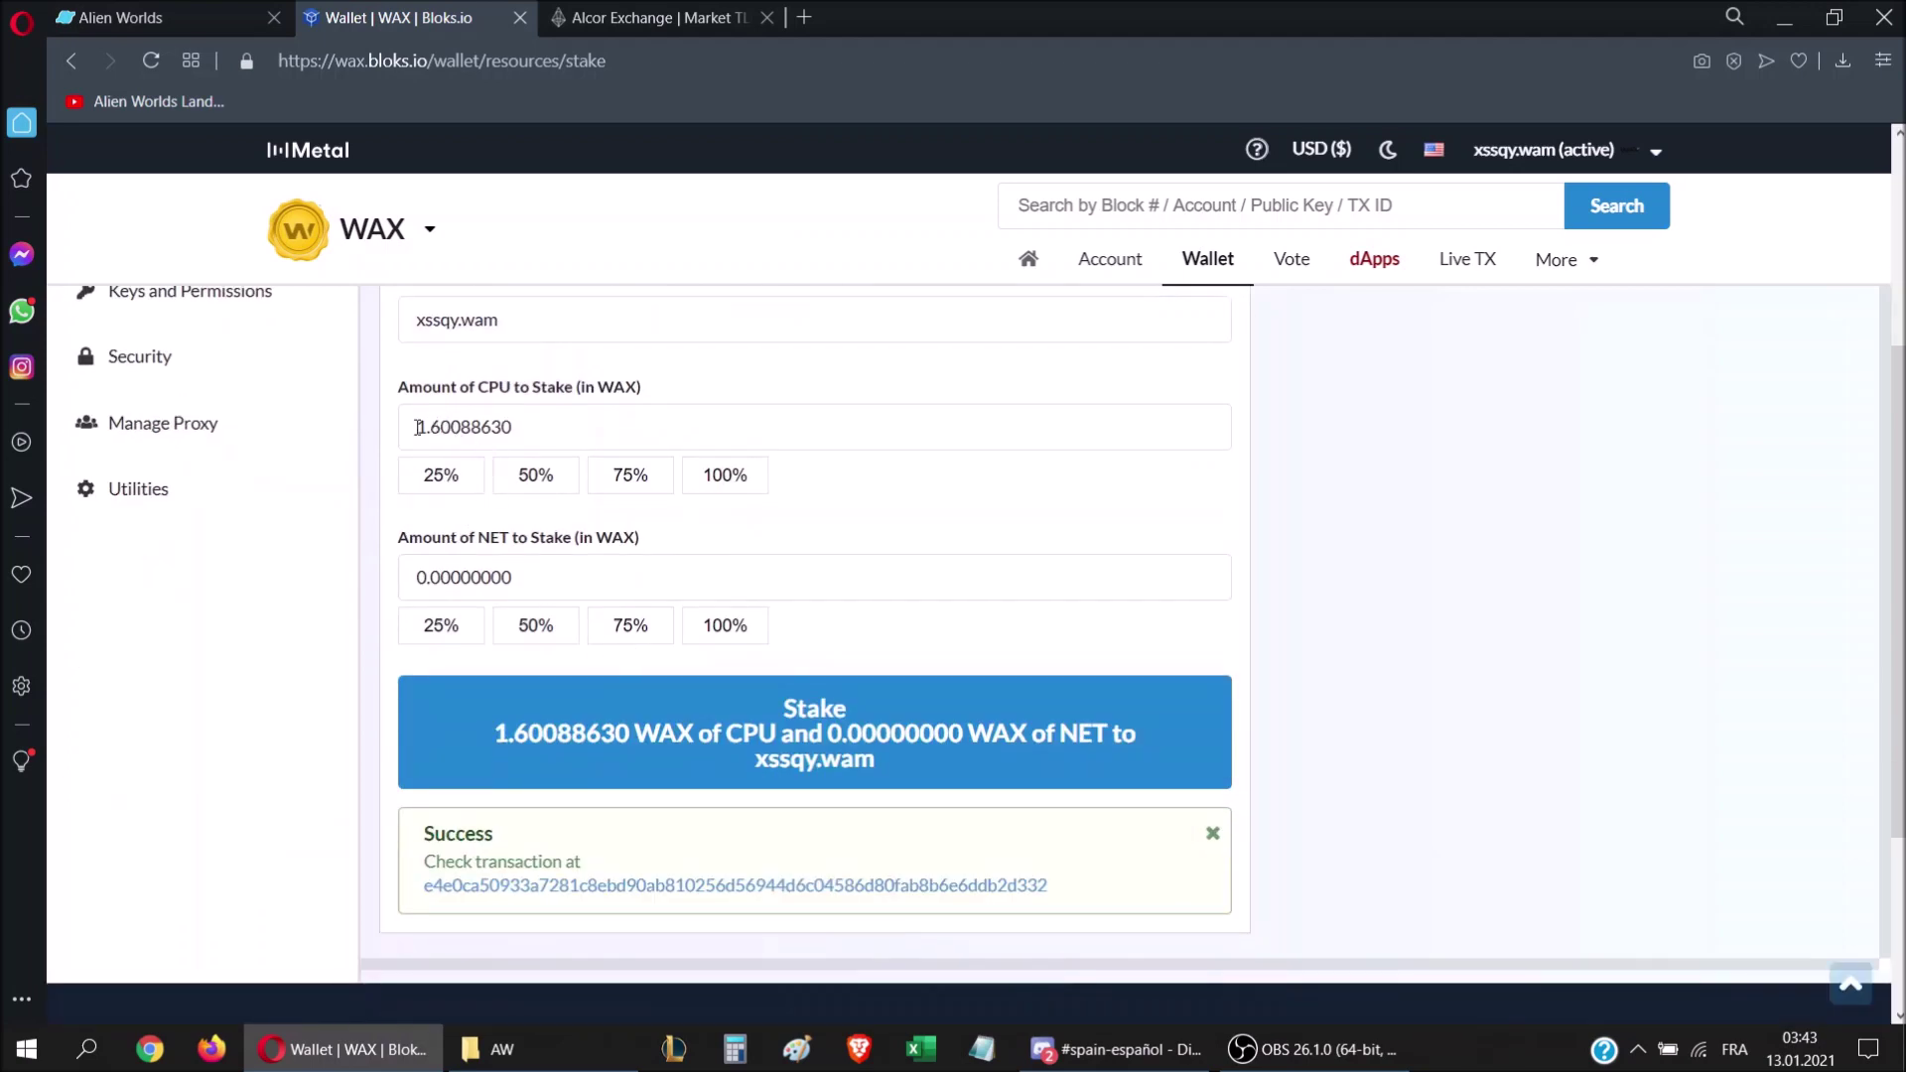
pyautogui.click(772, 736)
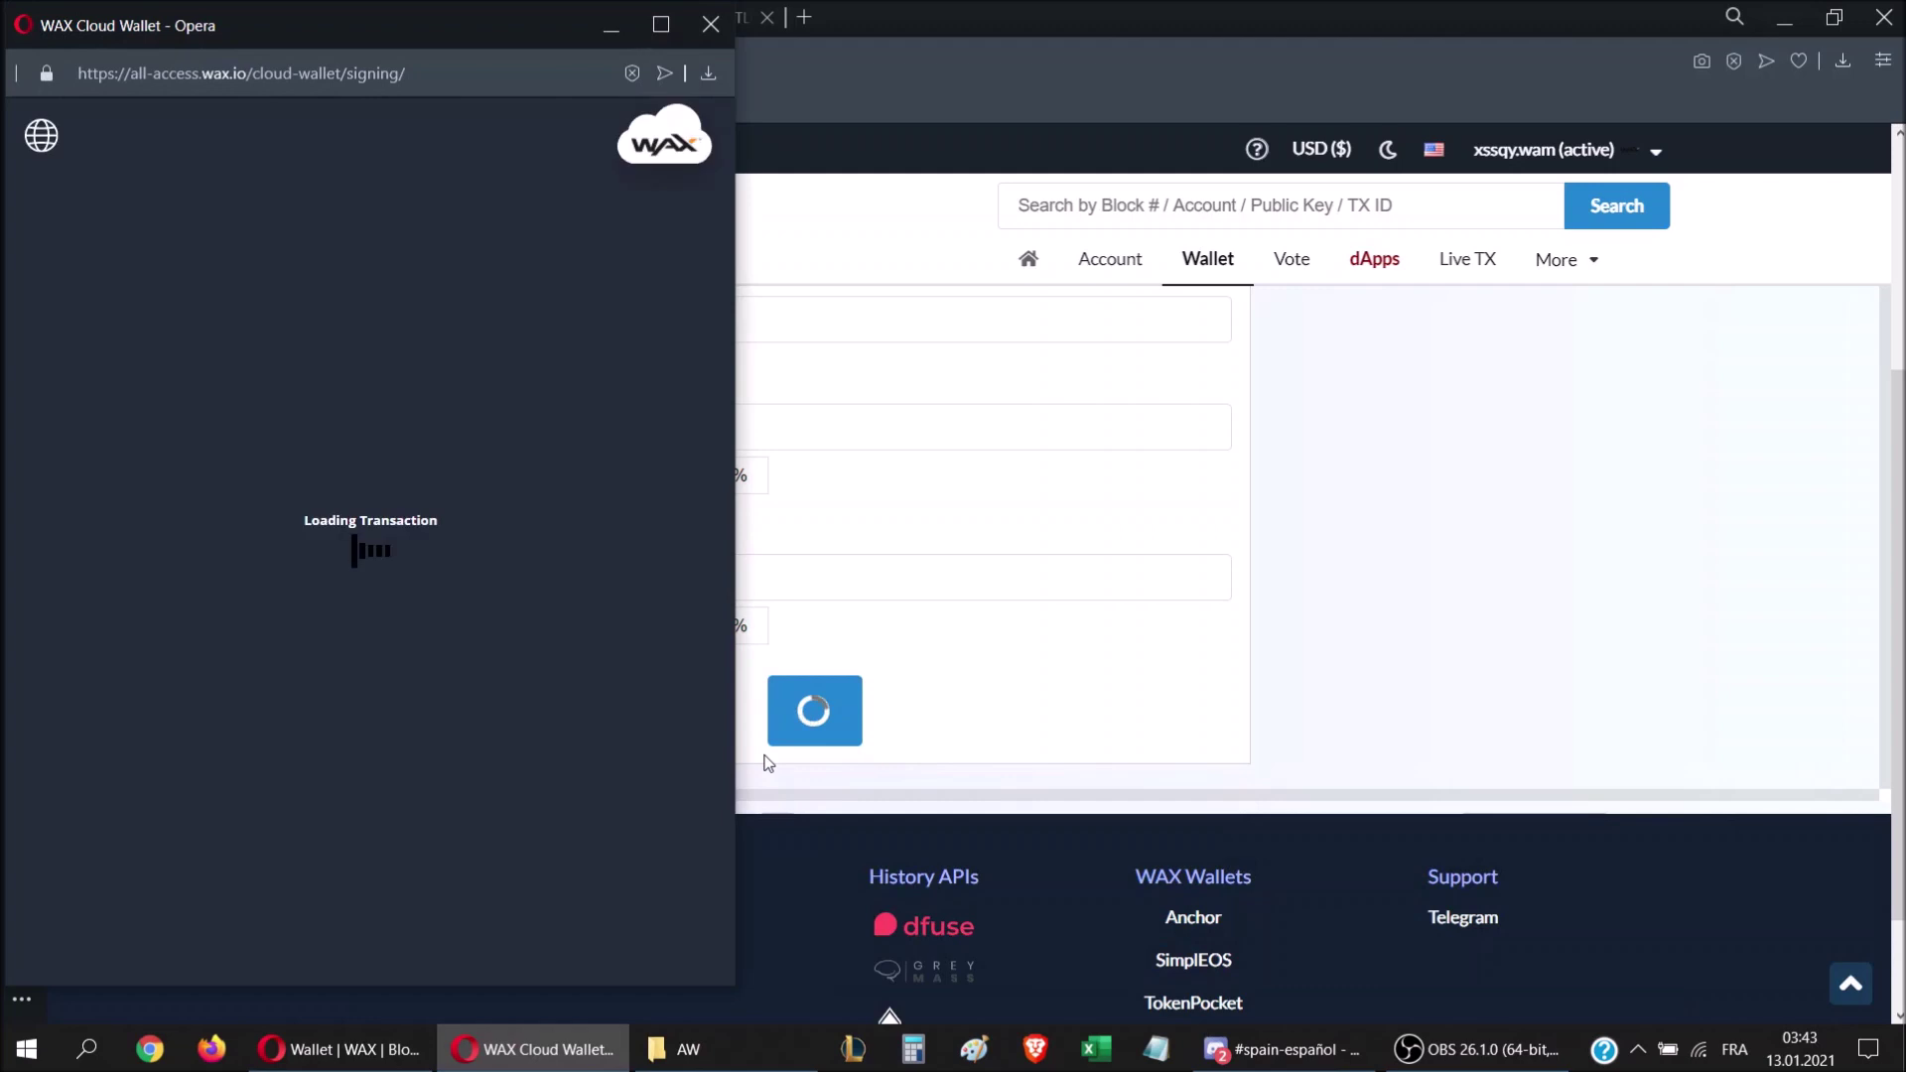
pyautogui.click(489, 770)
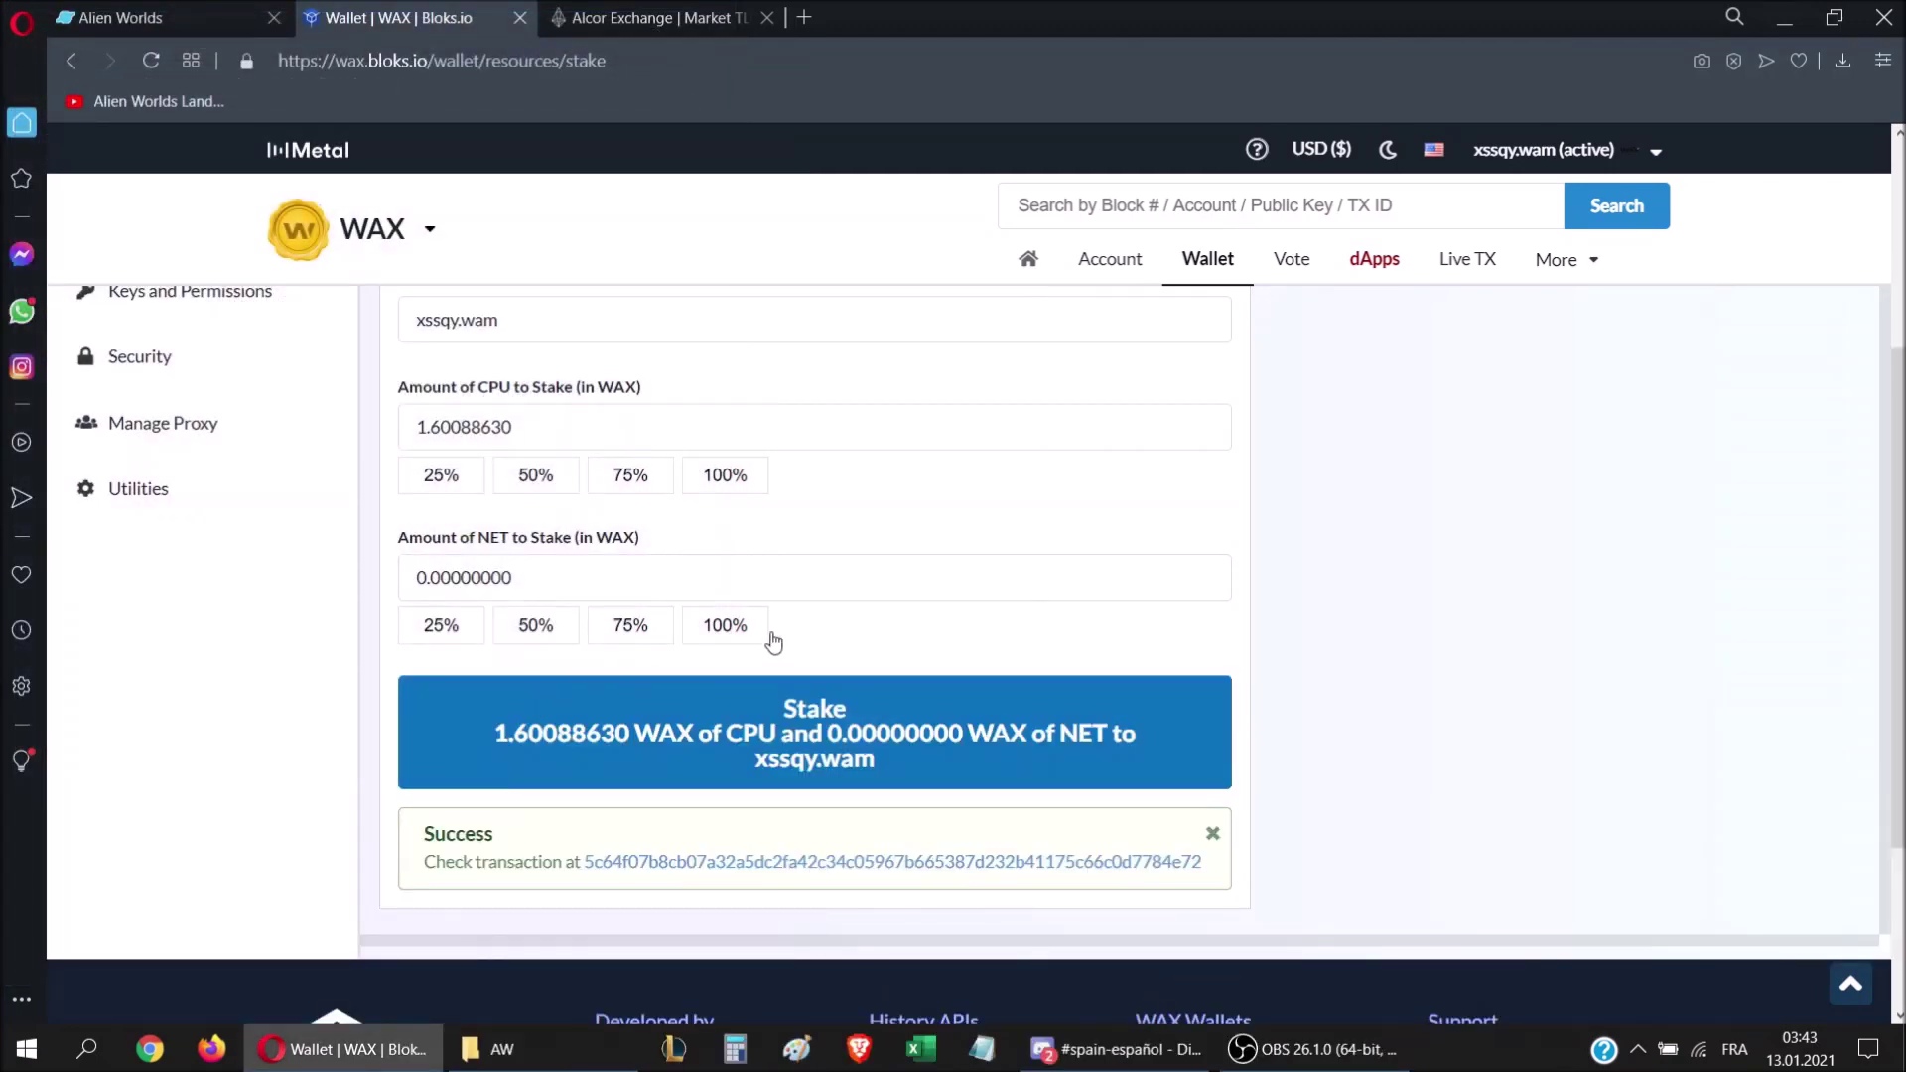
# Check the resource gauges: CPU usage now 33%, RAM usage at 77%
pyautogui.scroll(3, 770, 639)
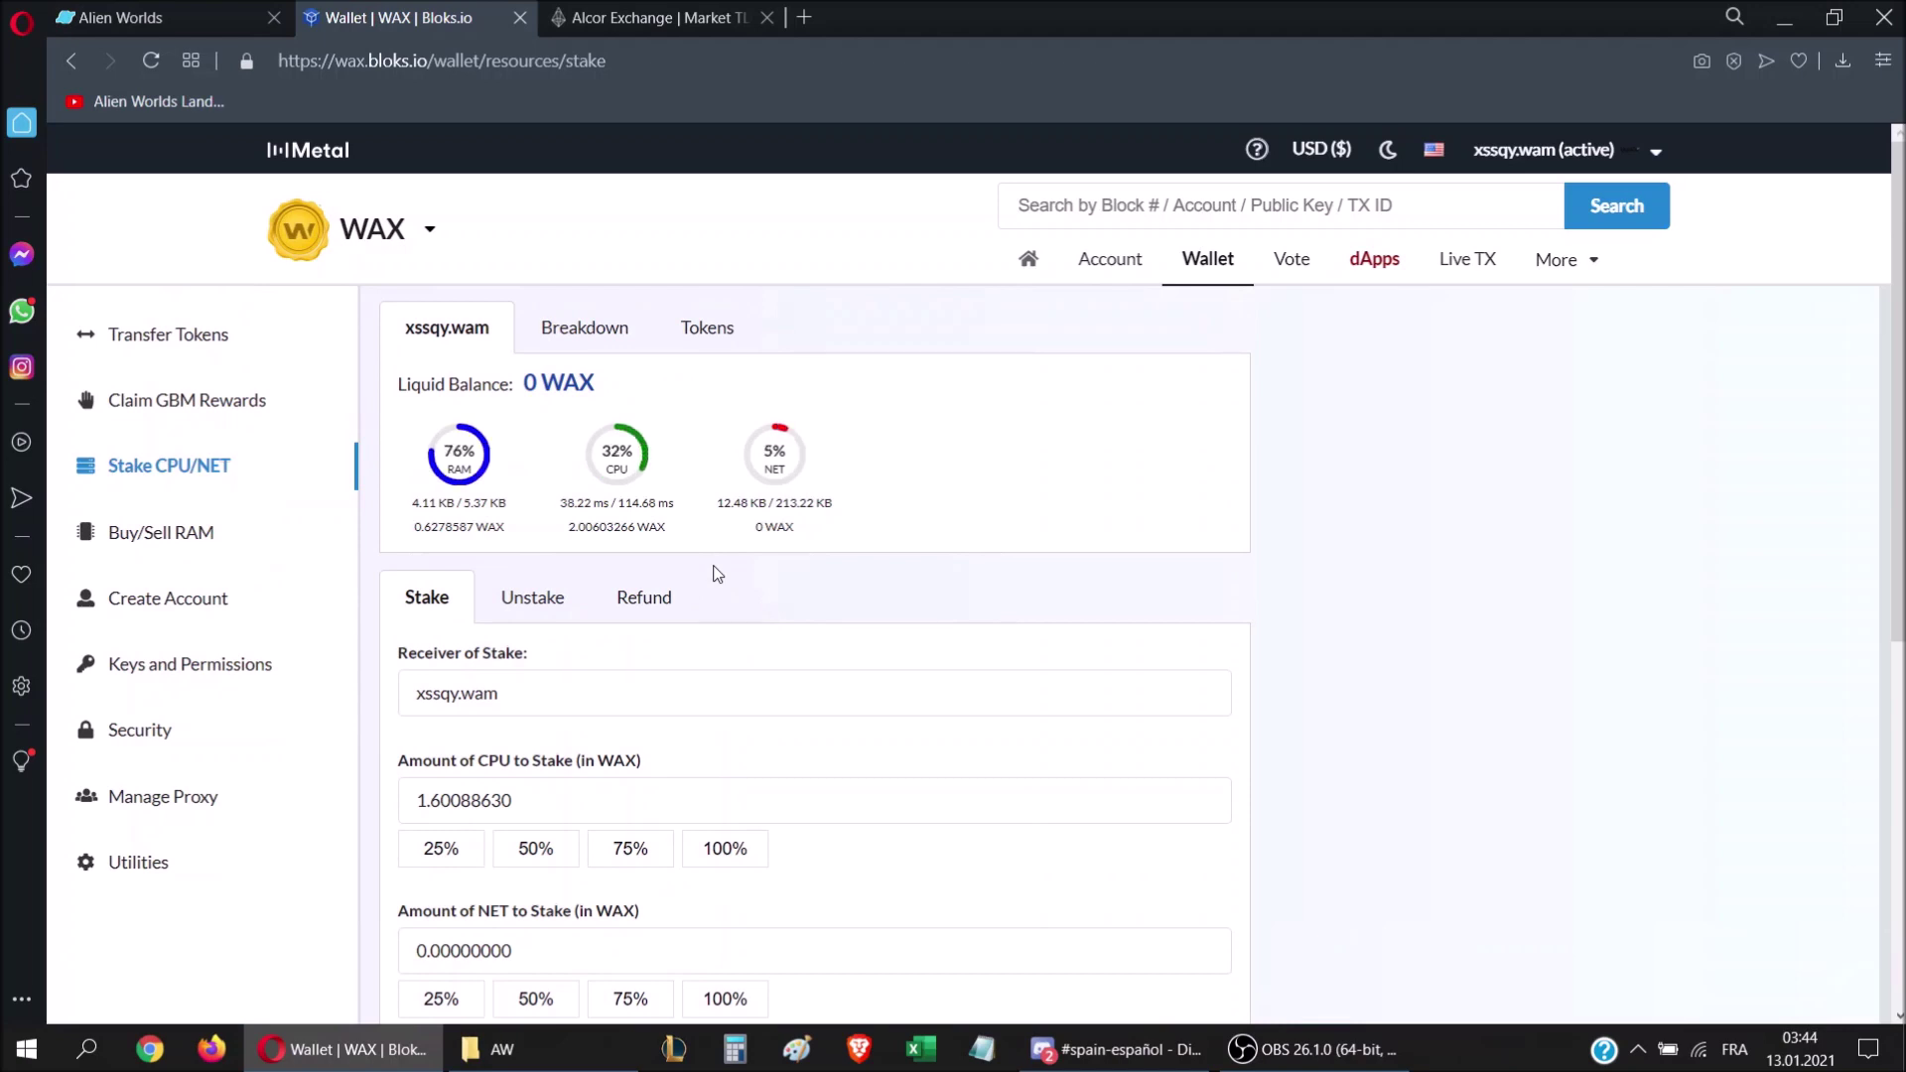
pyautogui.doubleClick(608, 453)
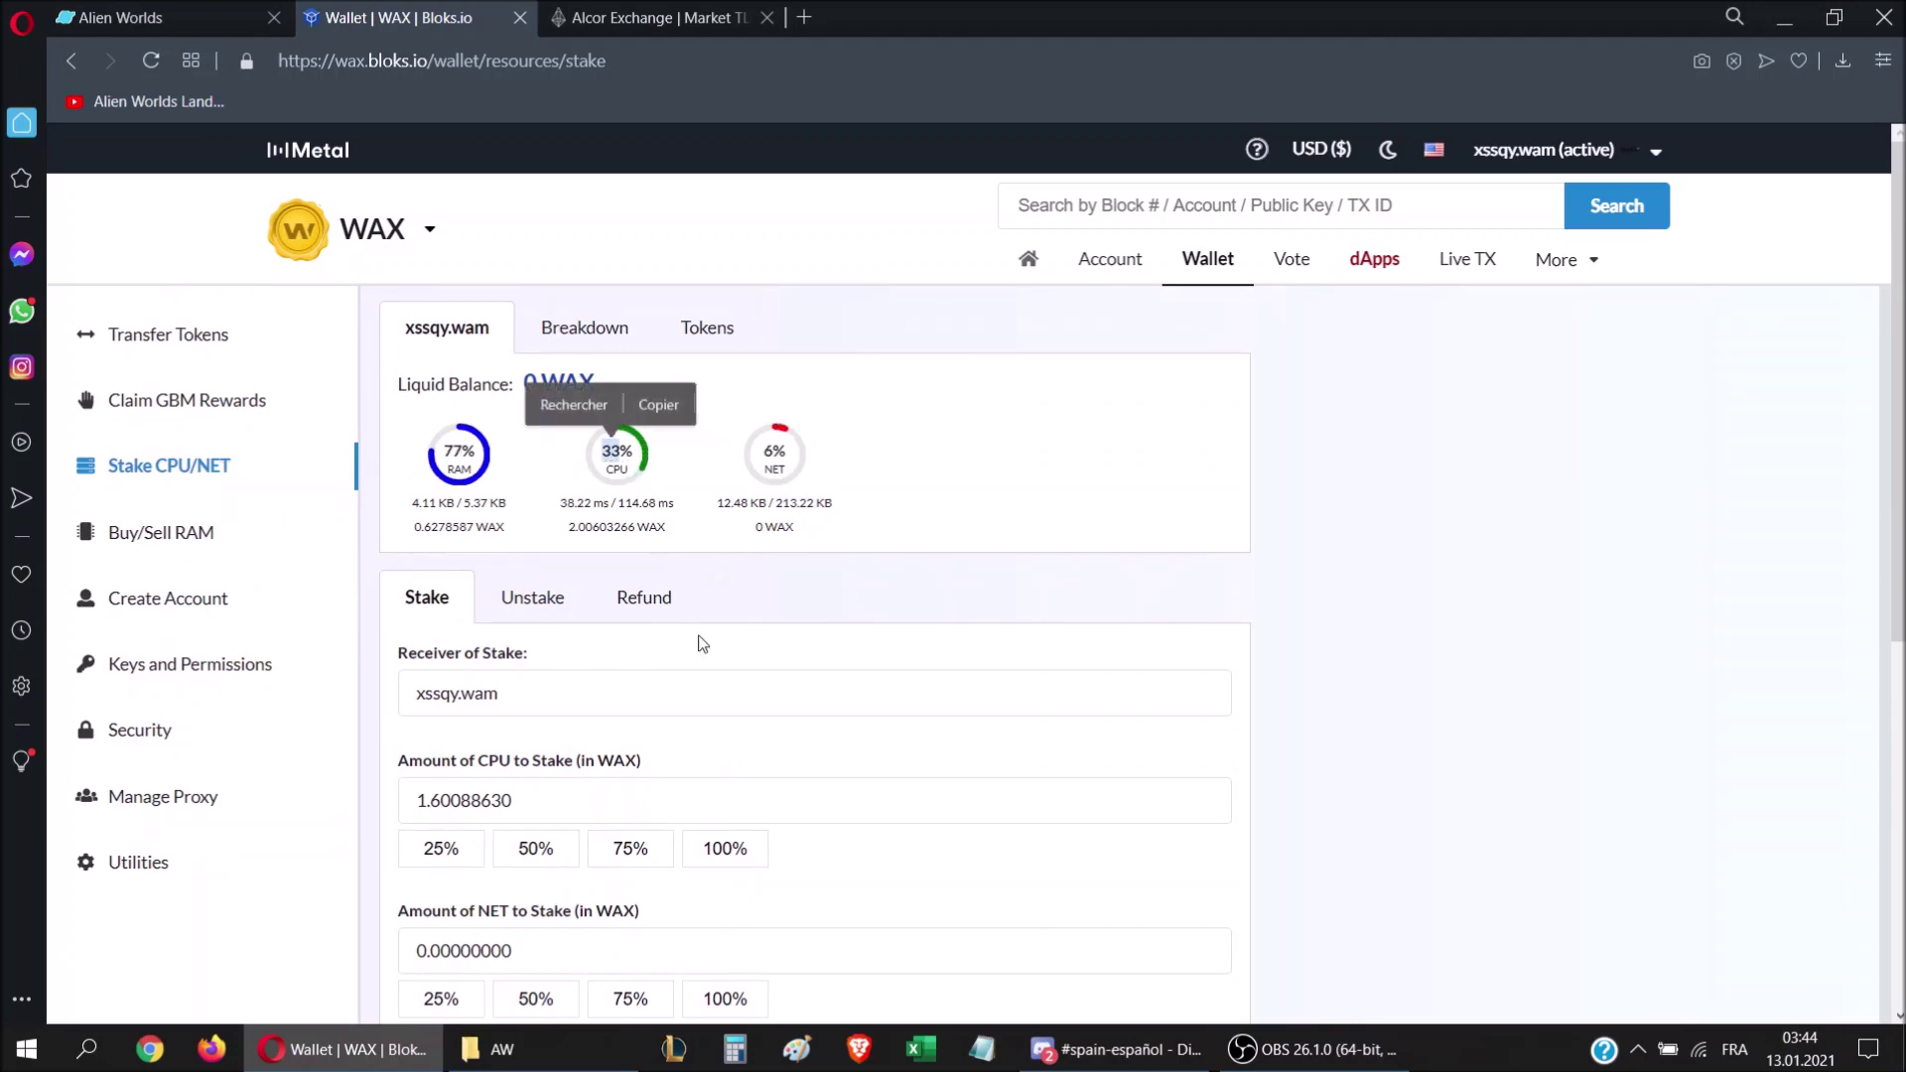
pyautogui.click(638, 526)
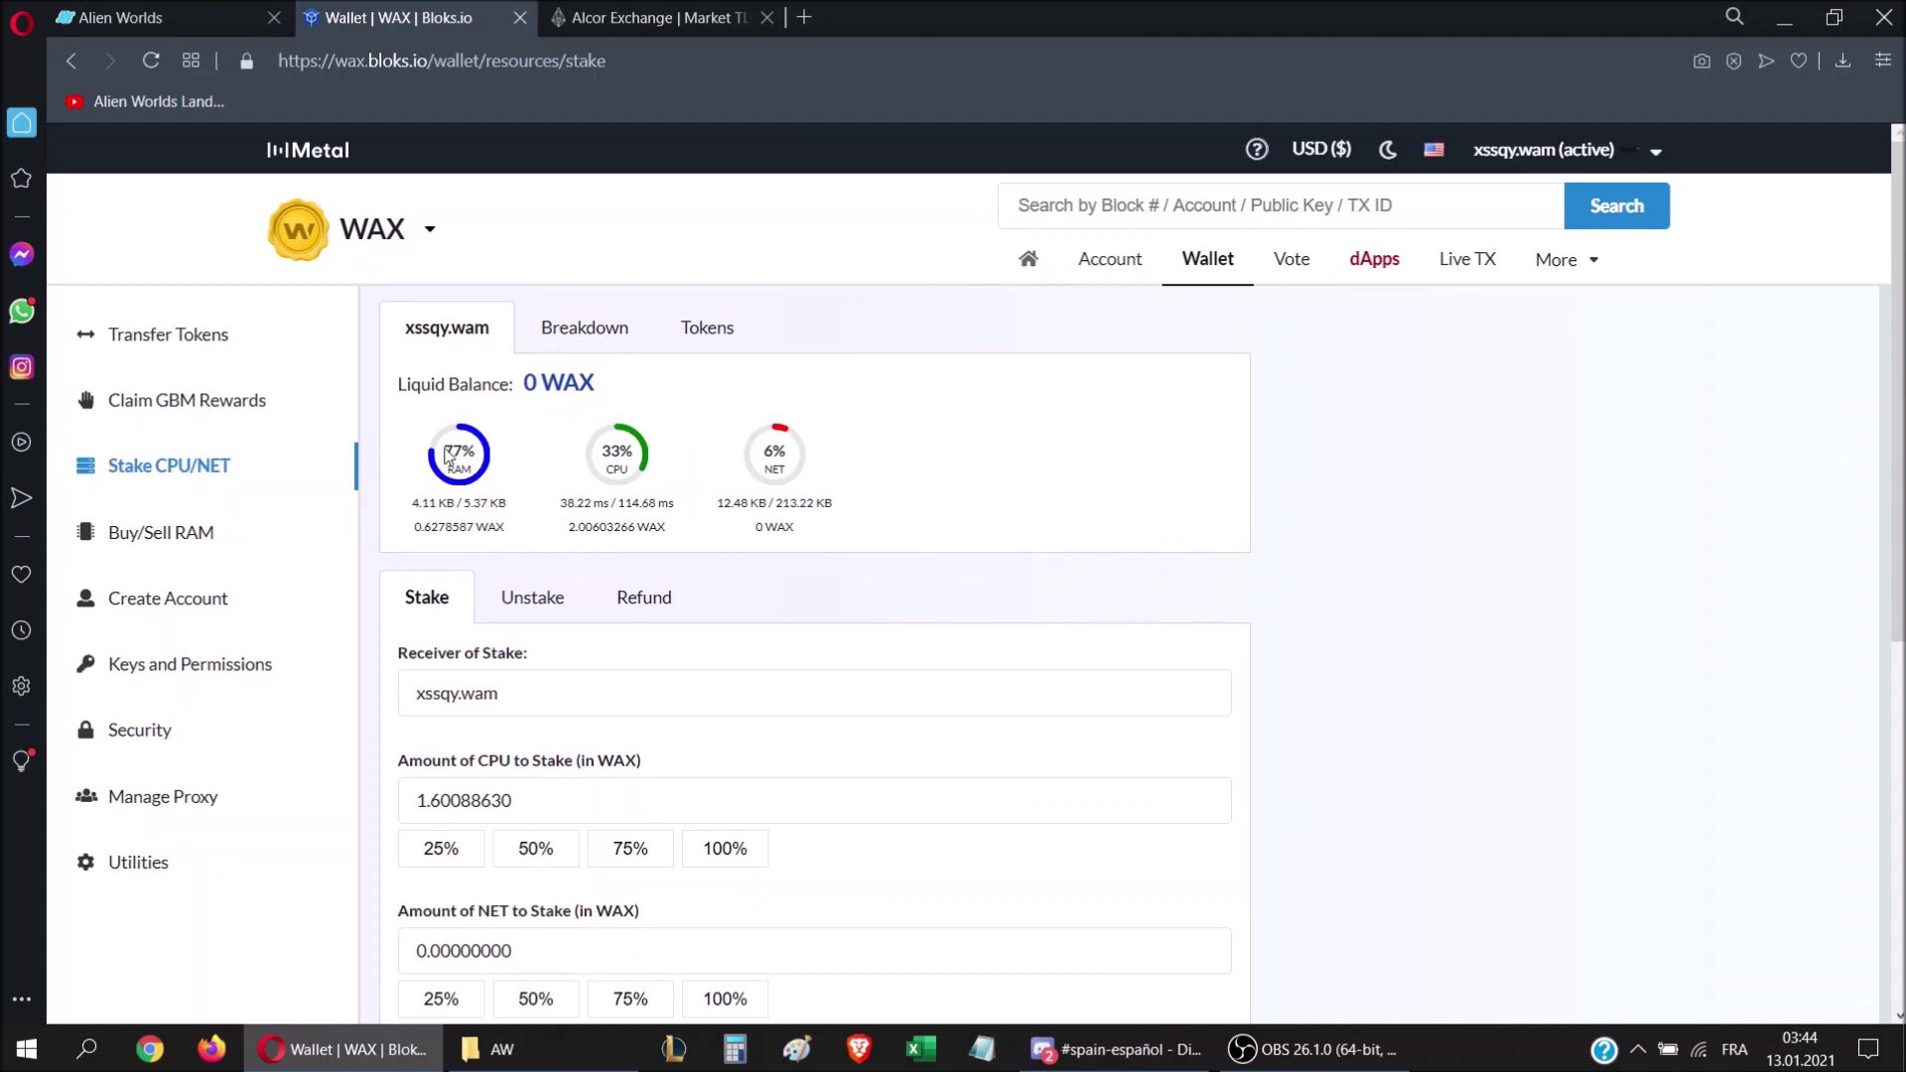
pyautogui.doubleClick(451, 452)
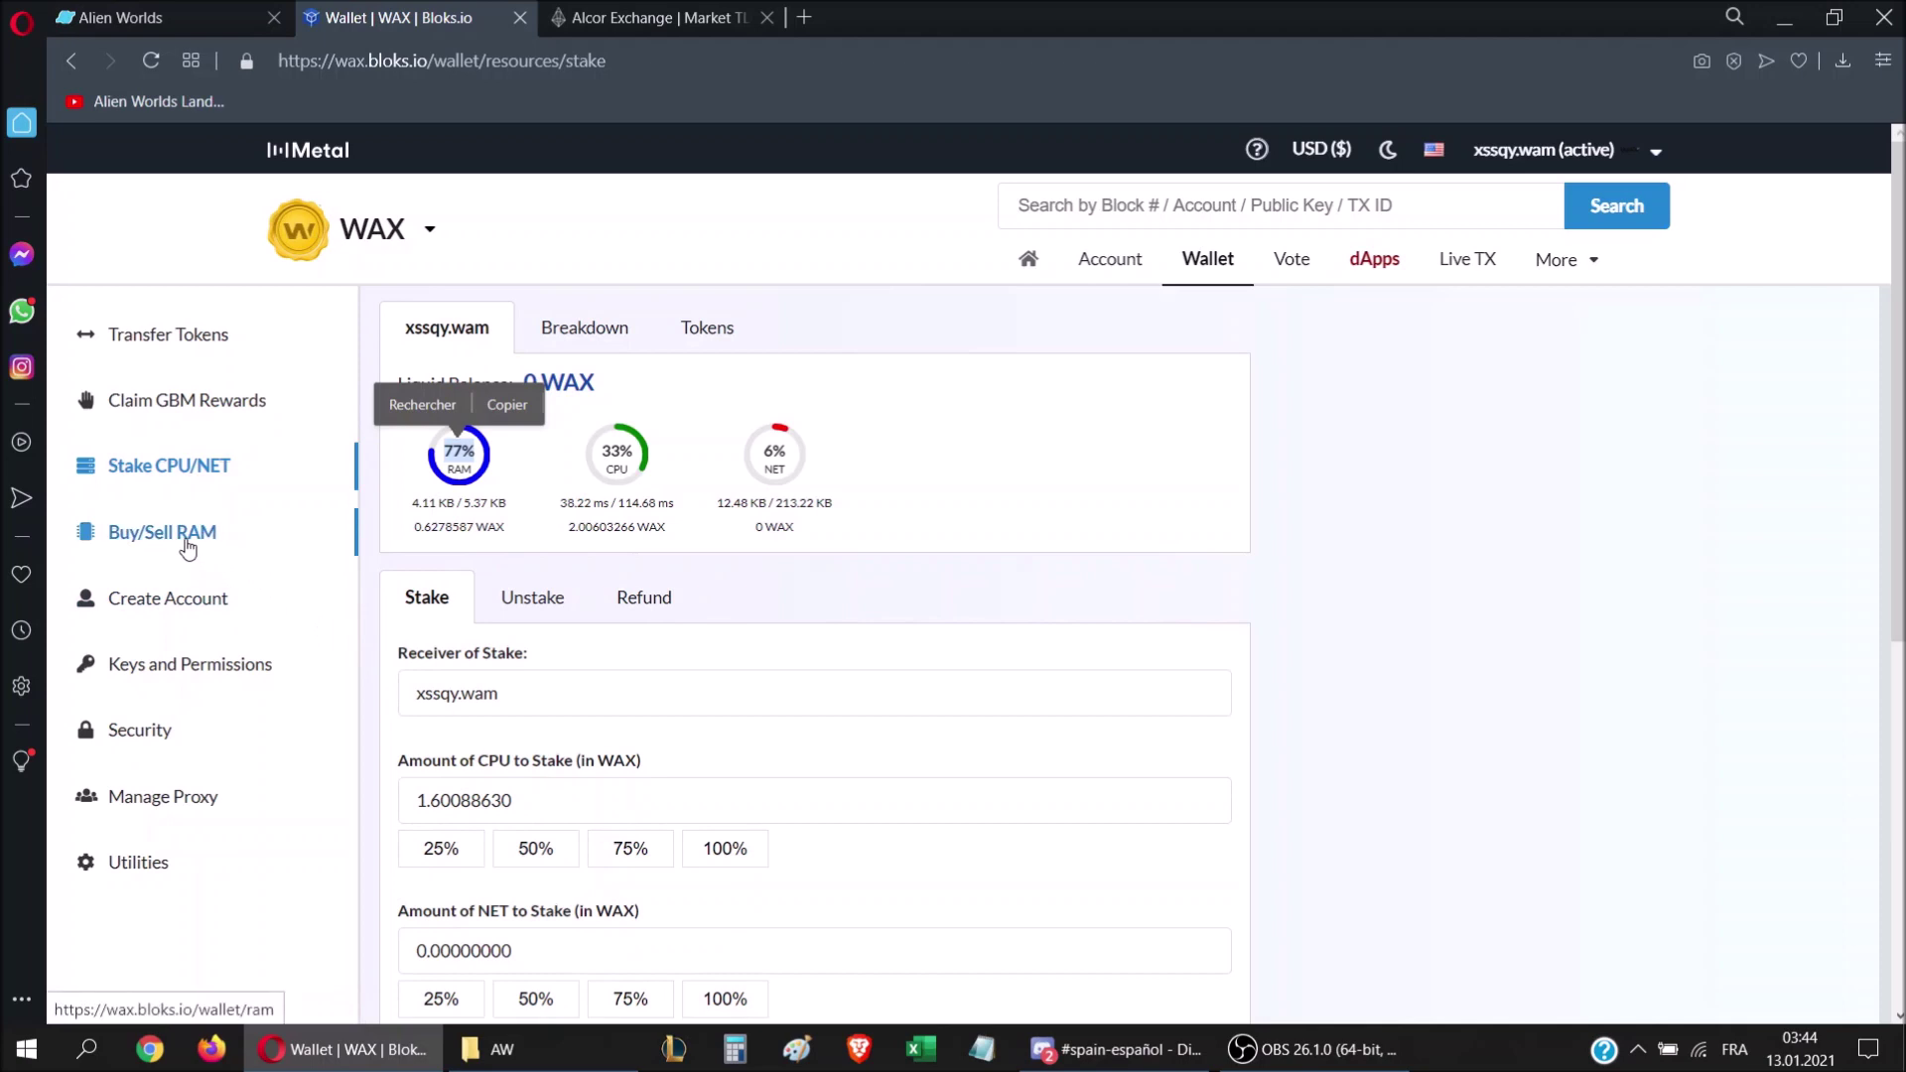
# In Buy/Sell RAM, enter 1 WAX of RAM (about 8,547 bytes) for your own account
pyautogui.click(226, 547)
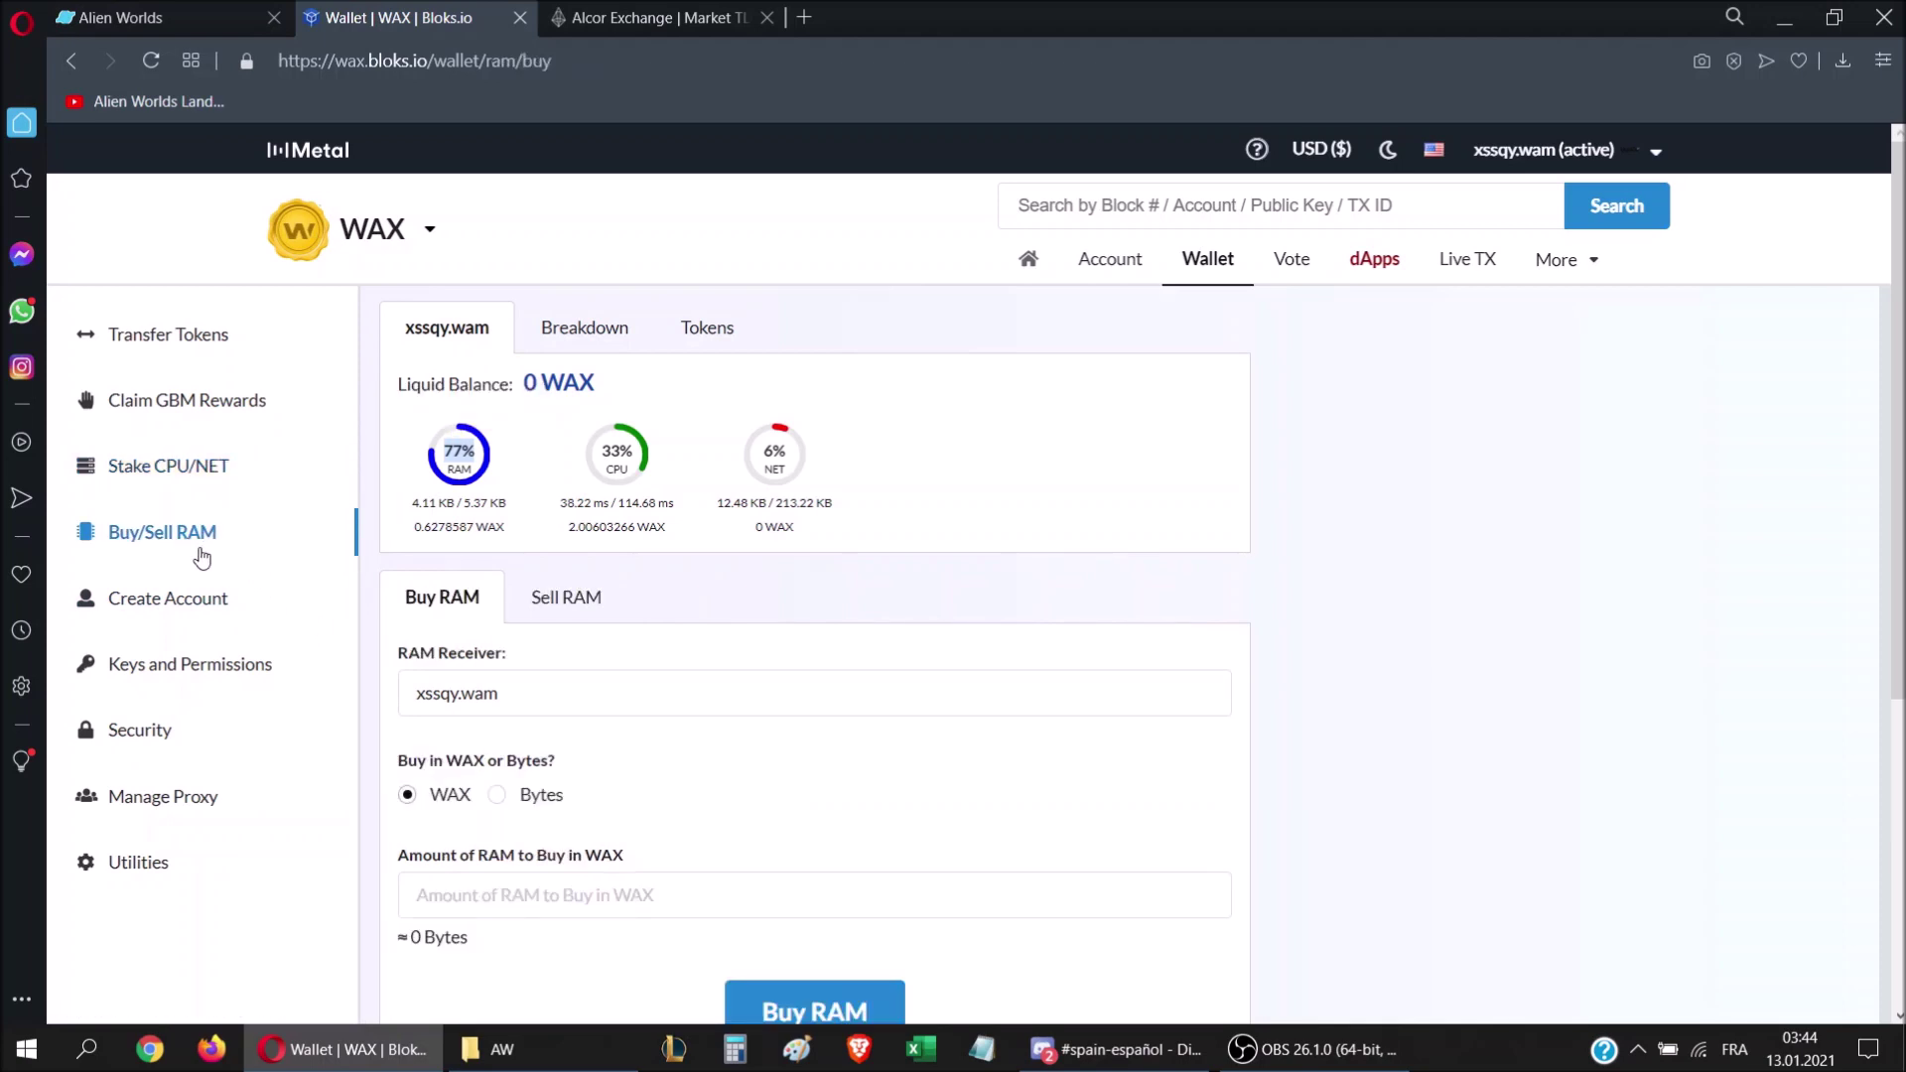
pyautogui.scroll(-3, 564, 635)
pyautogui.click(478, 656)
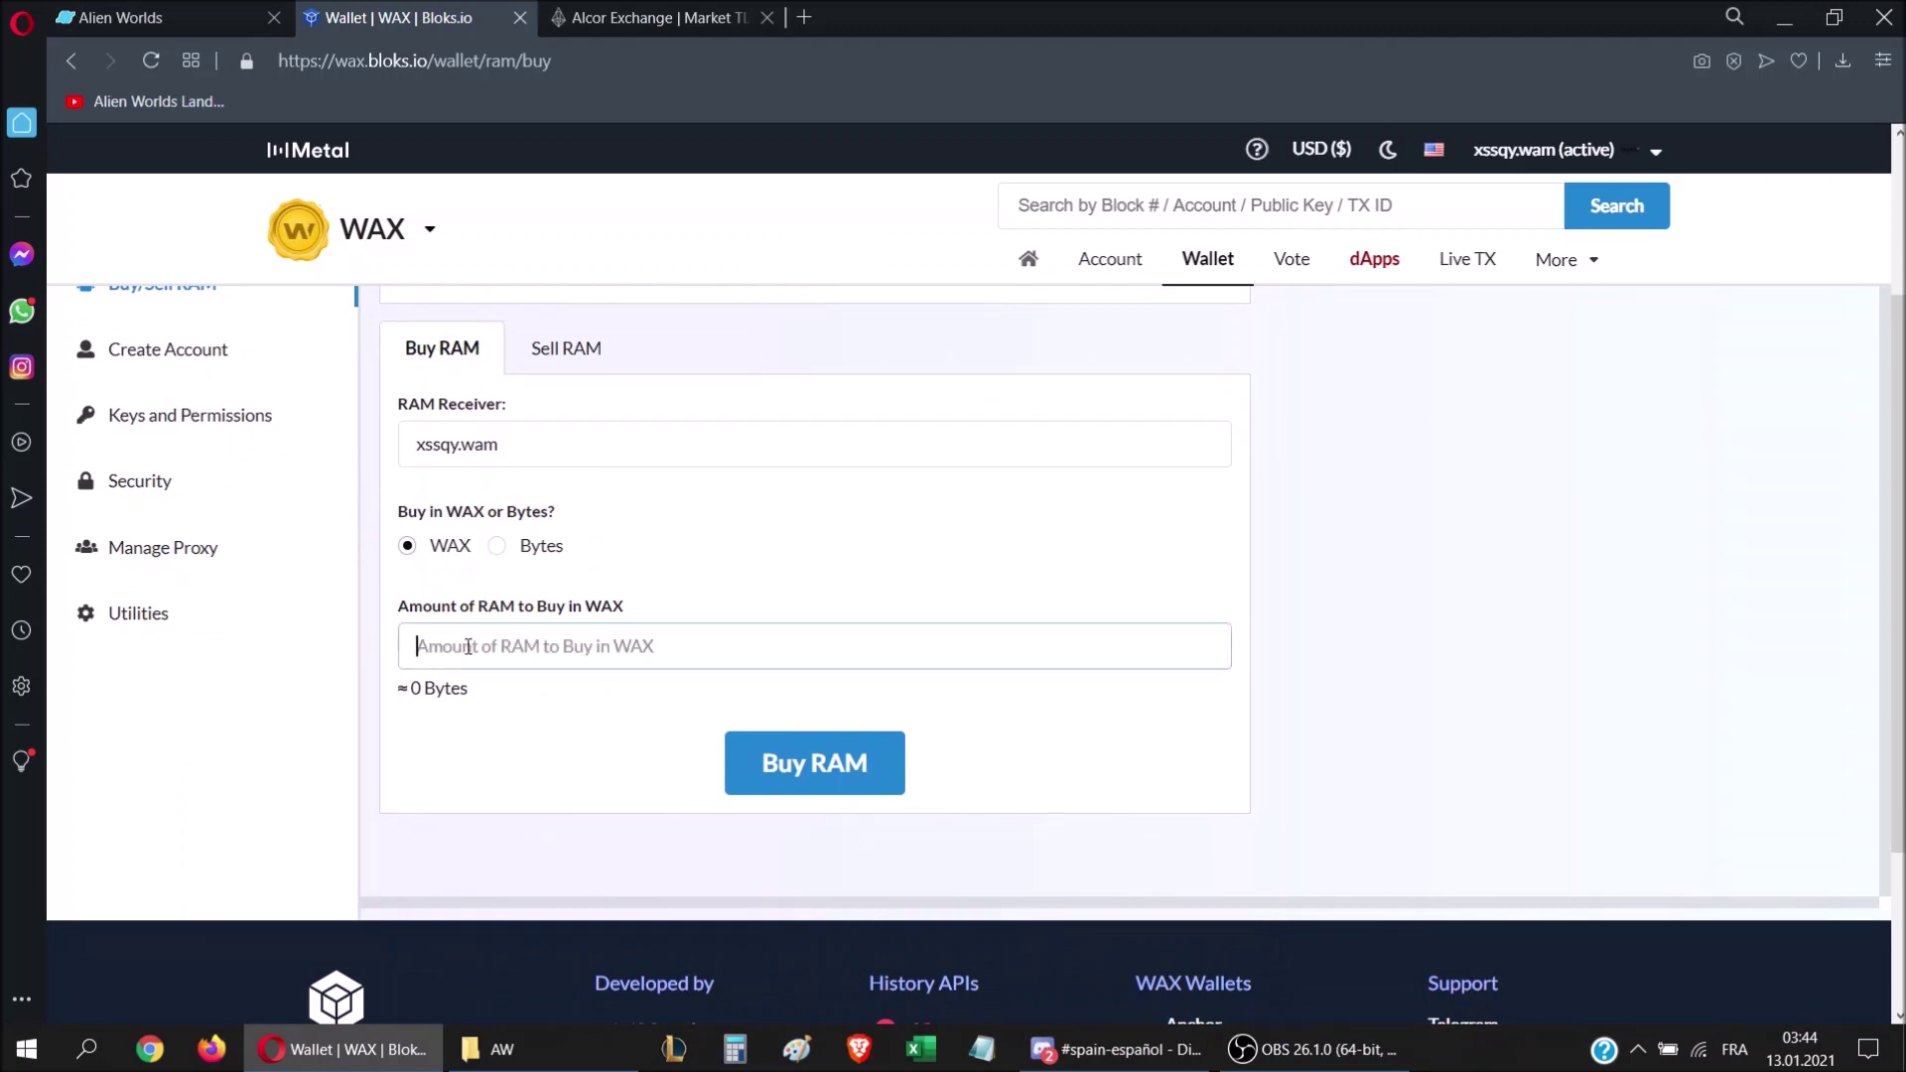
pyautogui.write('1')
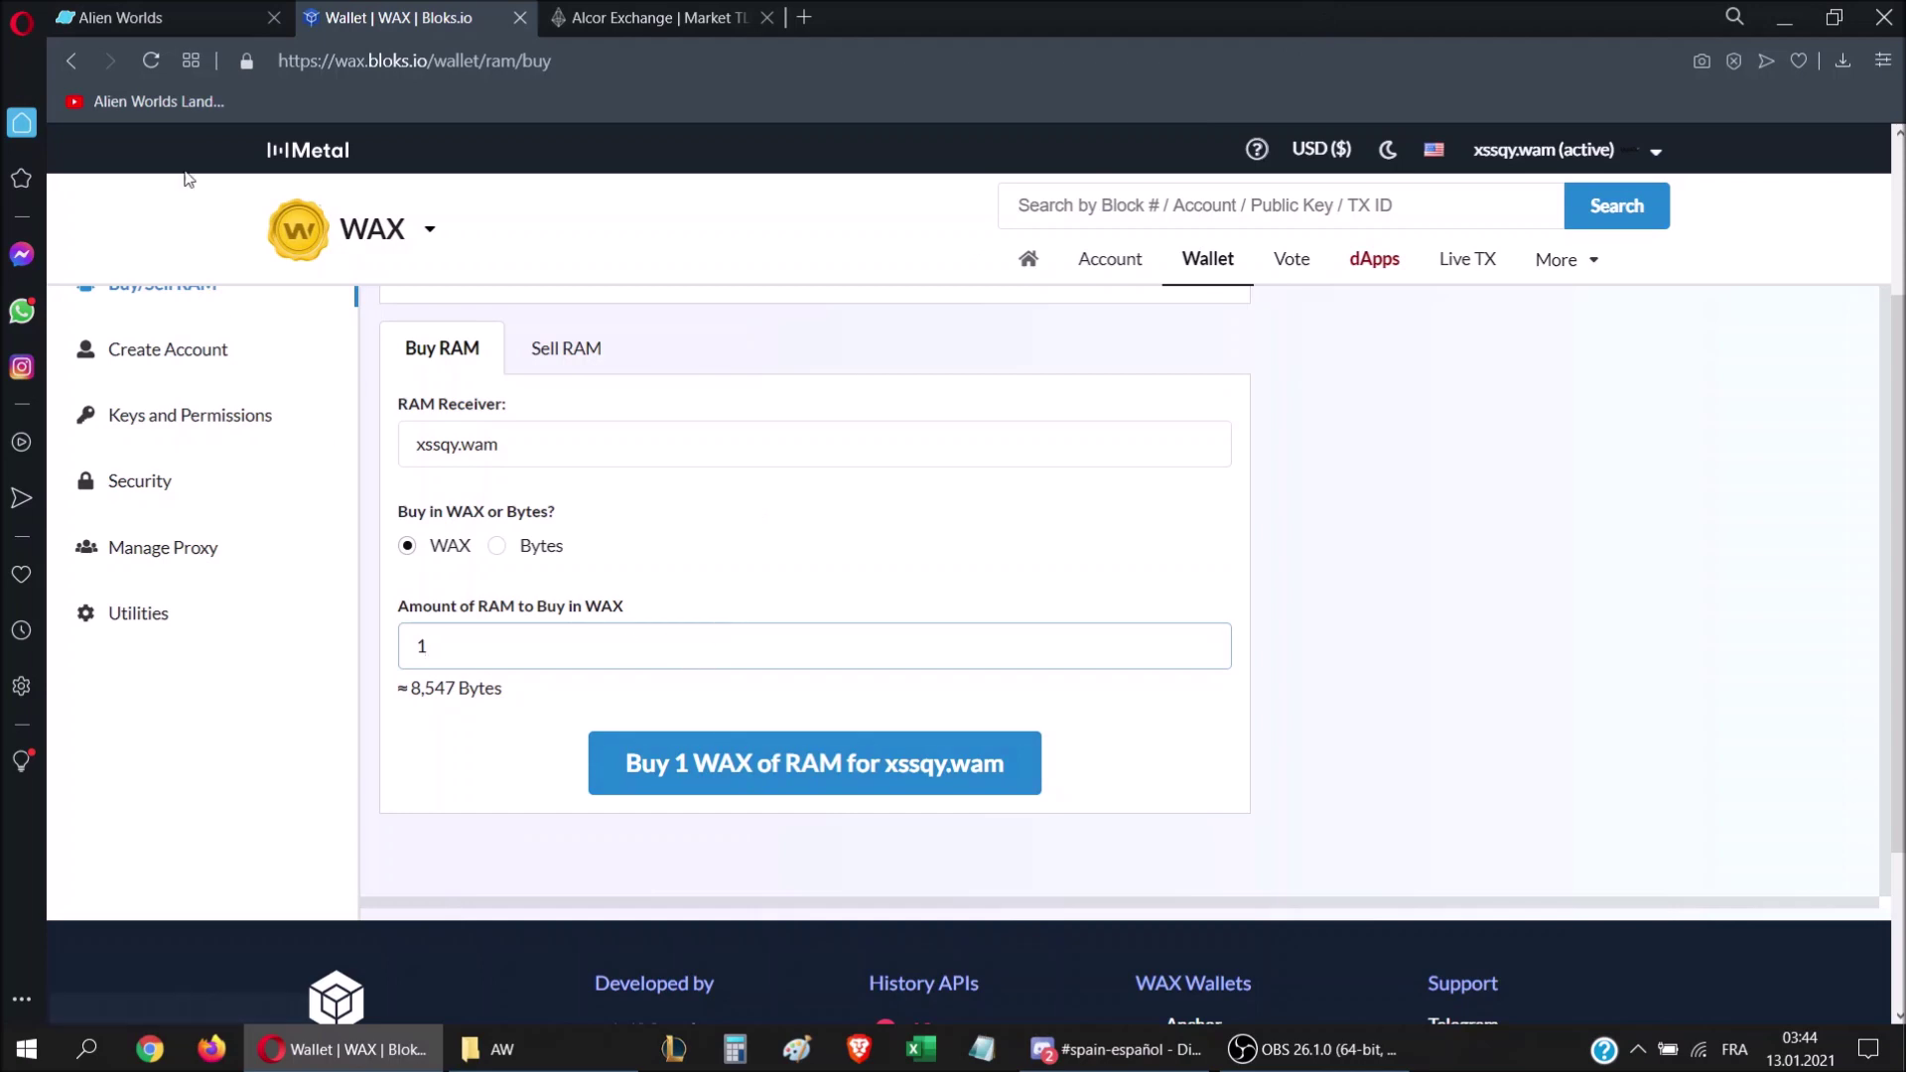
# Claim the mined 7.4579 TLM in Alien Worlds, raising unstaked TLM to 56.1523, then return to the Mining Hub
pyautogui.click(144, 15)
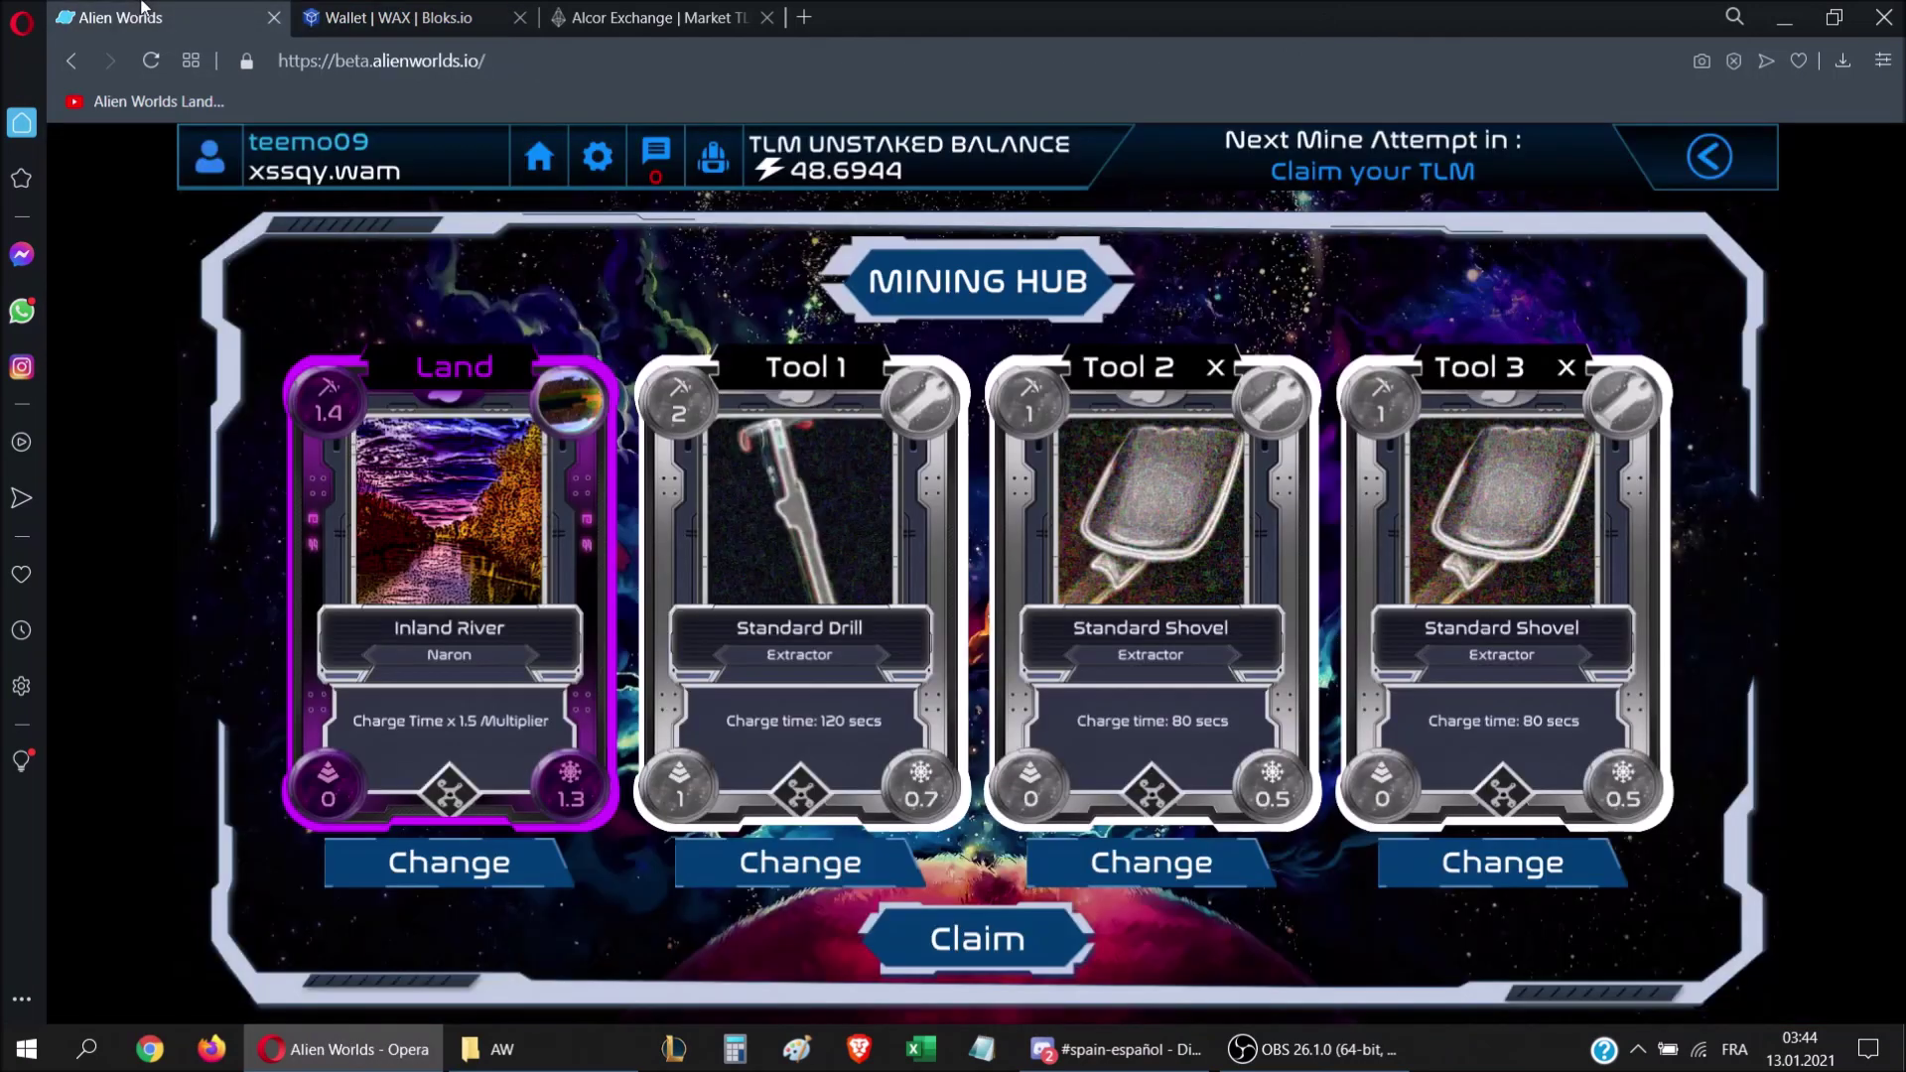
pyautogui.click(973, 954)
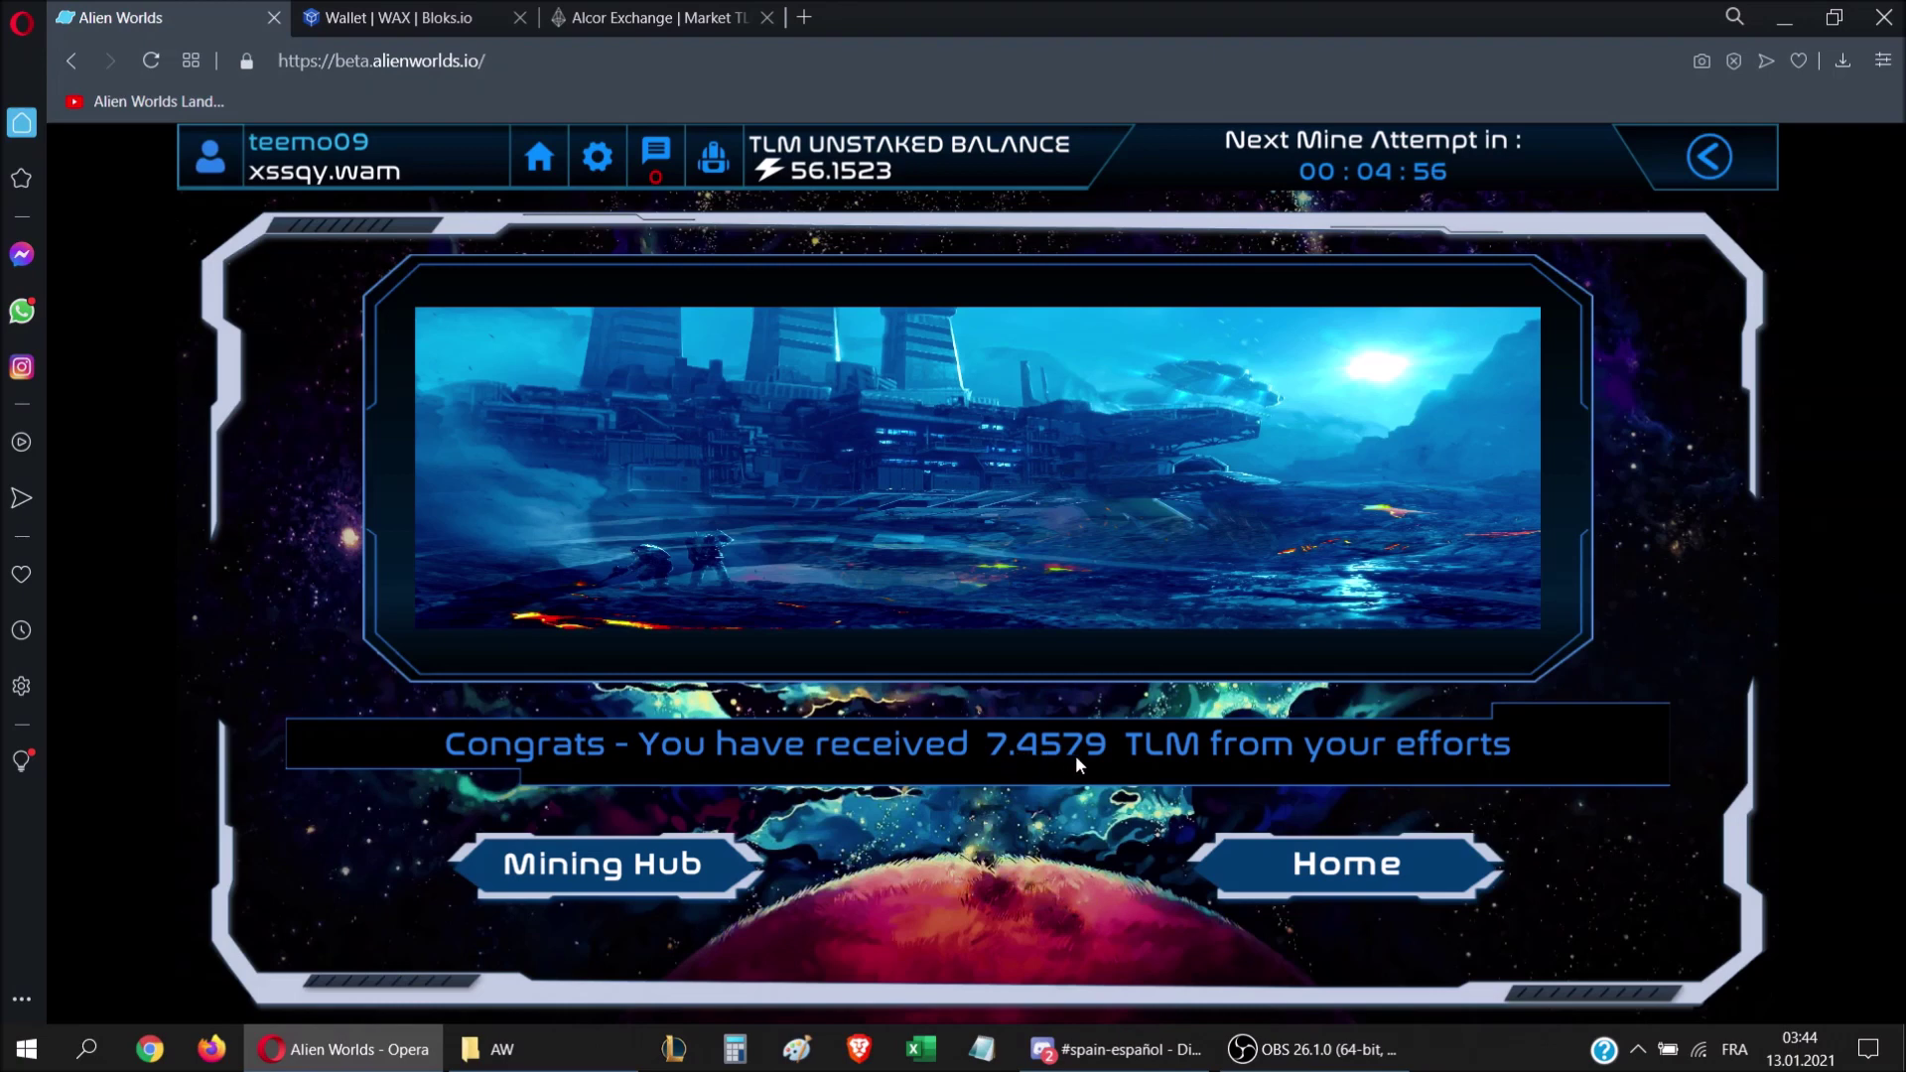
pyautogui.click(677, 860)
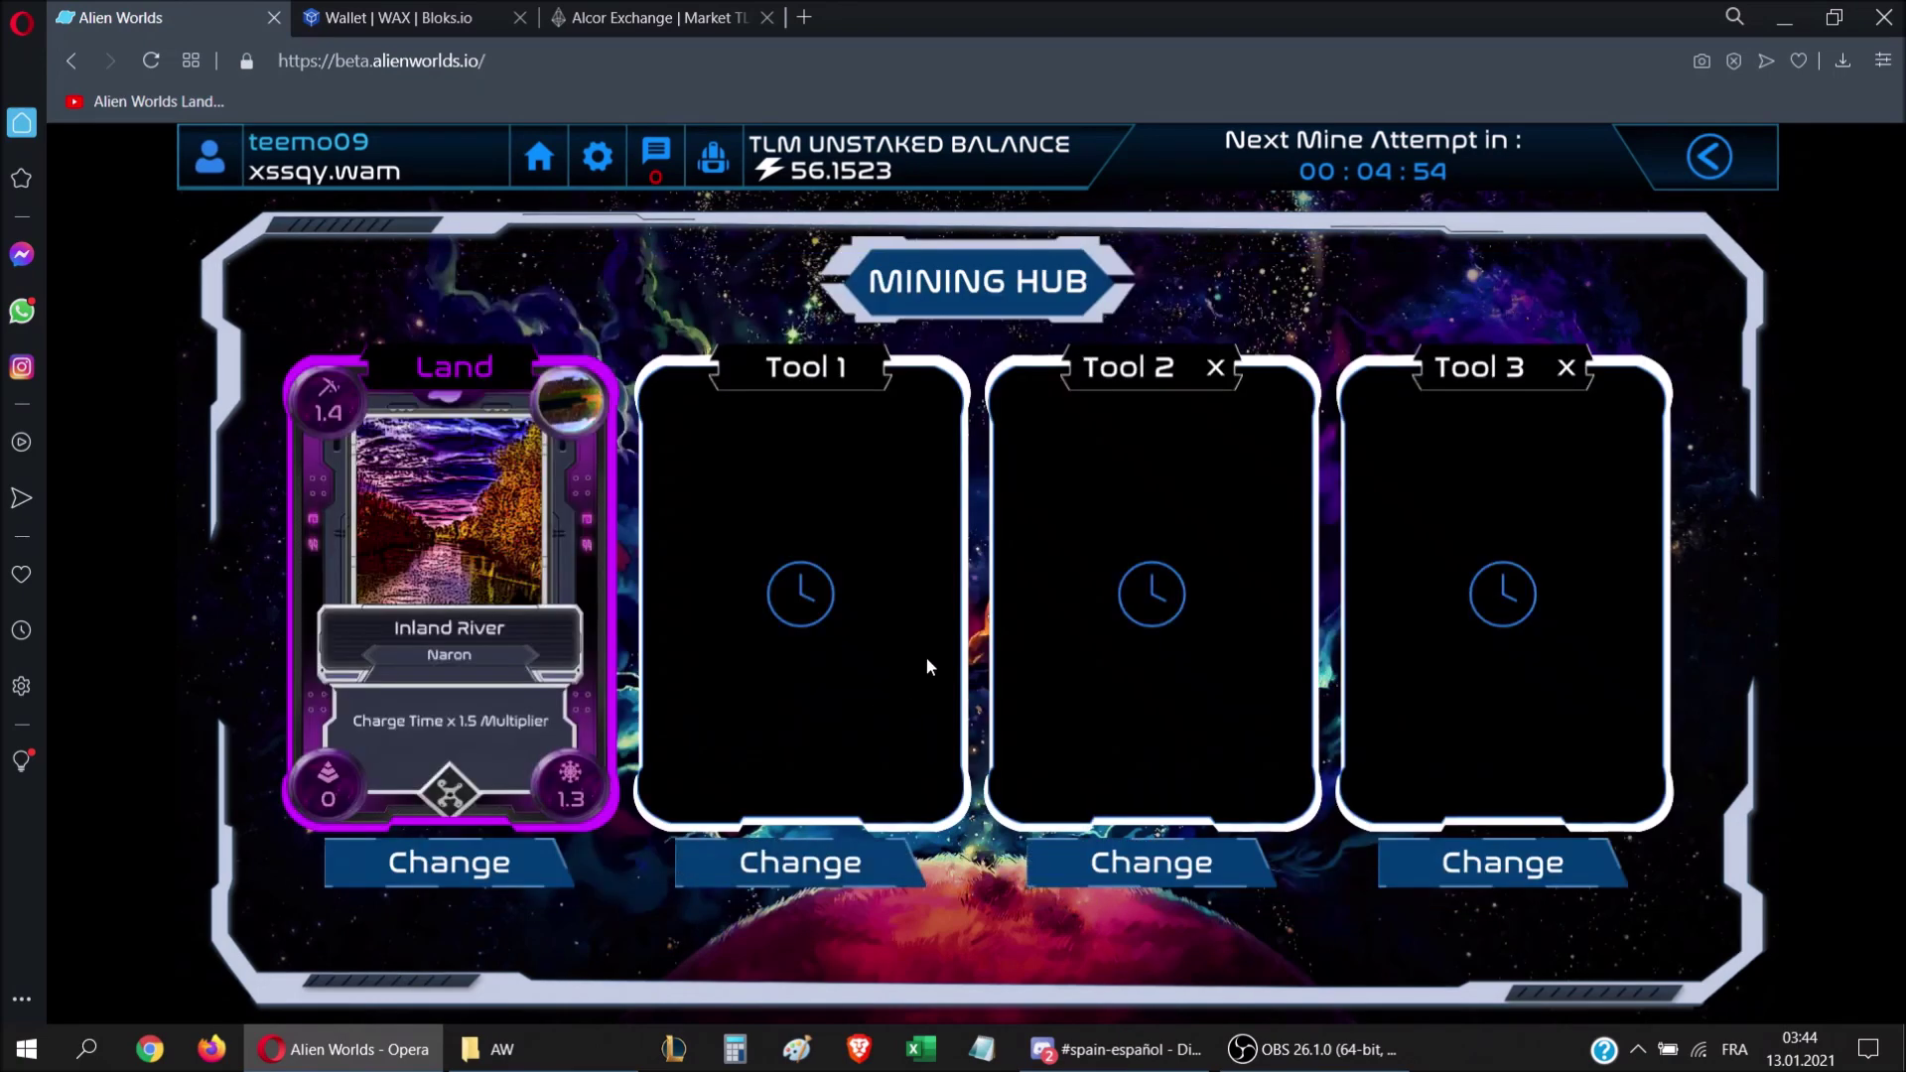